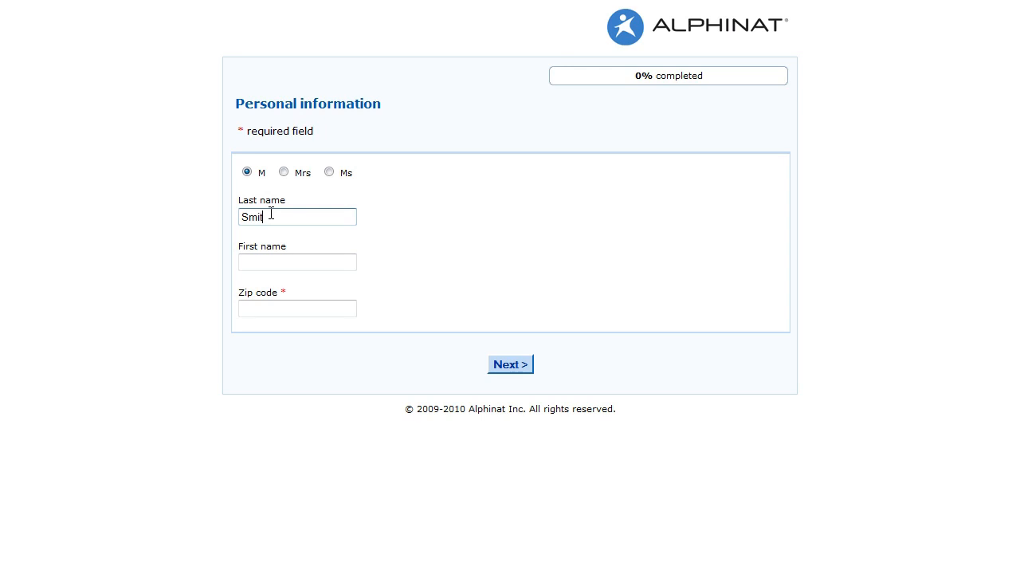
- Complete the Personal information form with the person's first name and zip code, and continue to the following page
{"action": "type", "text": "John"}
{"action": "key", "text": "Tab"}
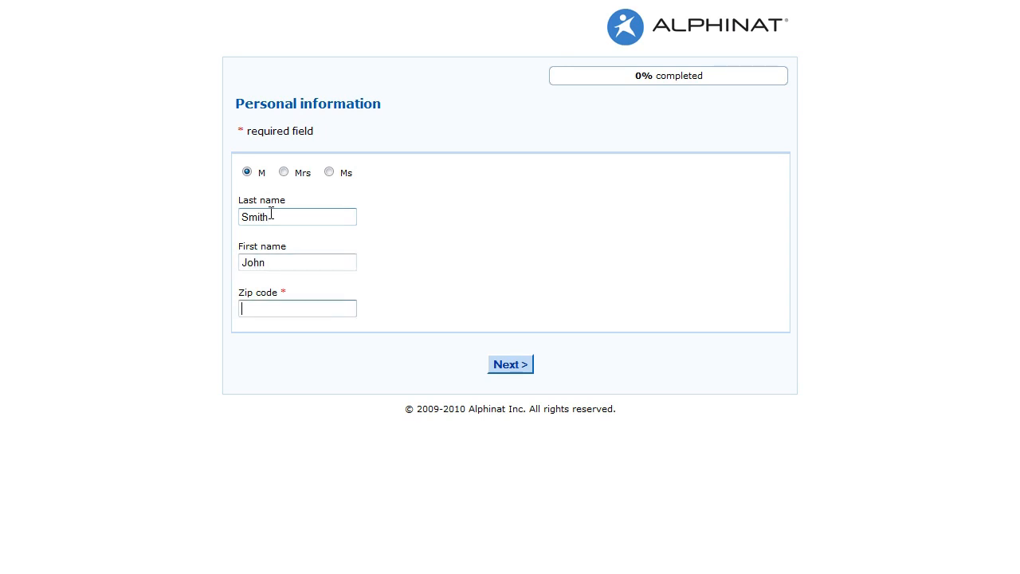
{"action": "type", "text": "H2X 1A6"}
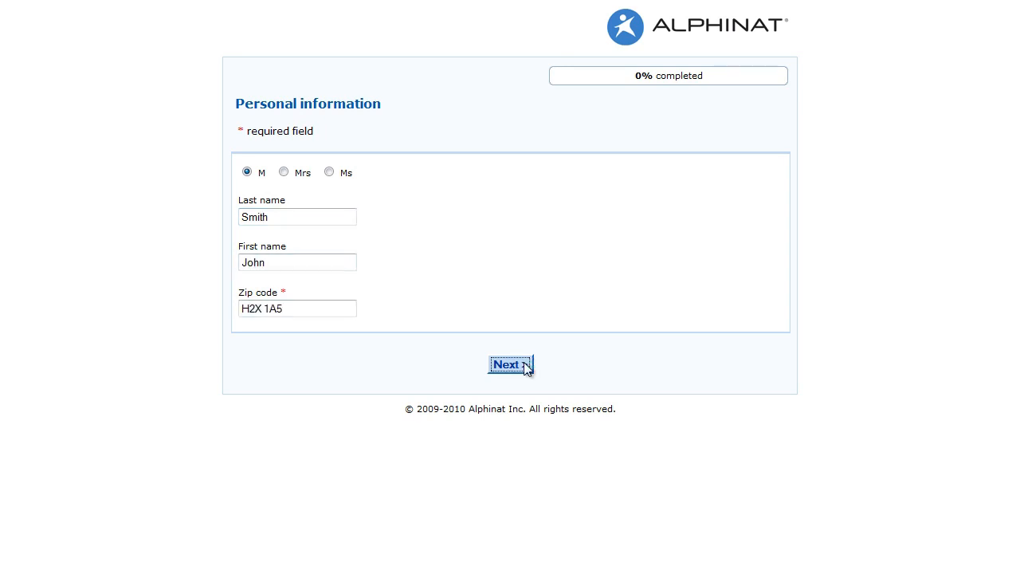
{"action": "left_click", "coordinate": [526, 365]}
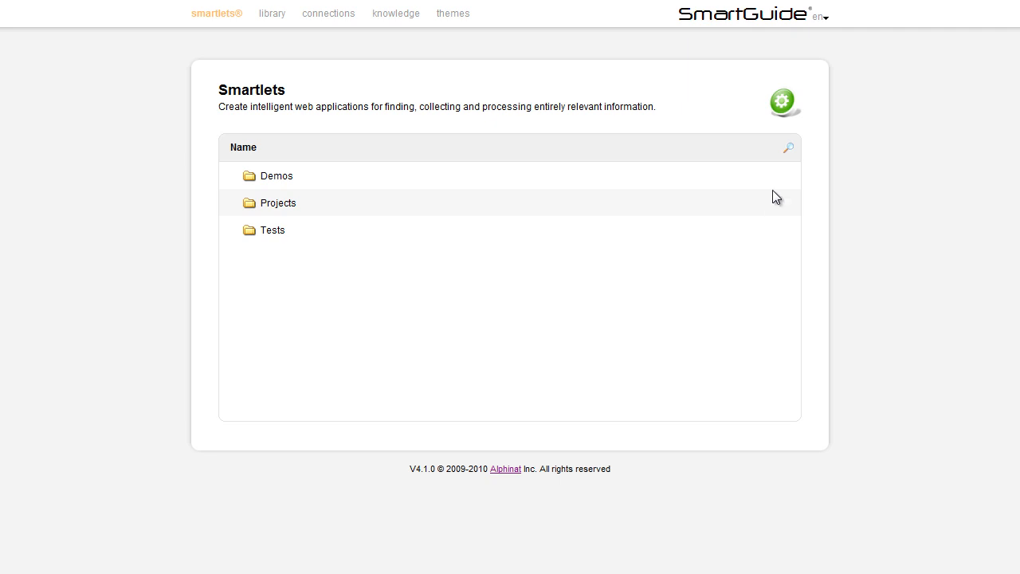
- Create a new smartlet named "Contact information" with the code "contact"
{"action": "left_click", "coordinate": [782, 103]}
{"action": "left_click", "coordinate": [797, 109]}
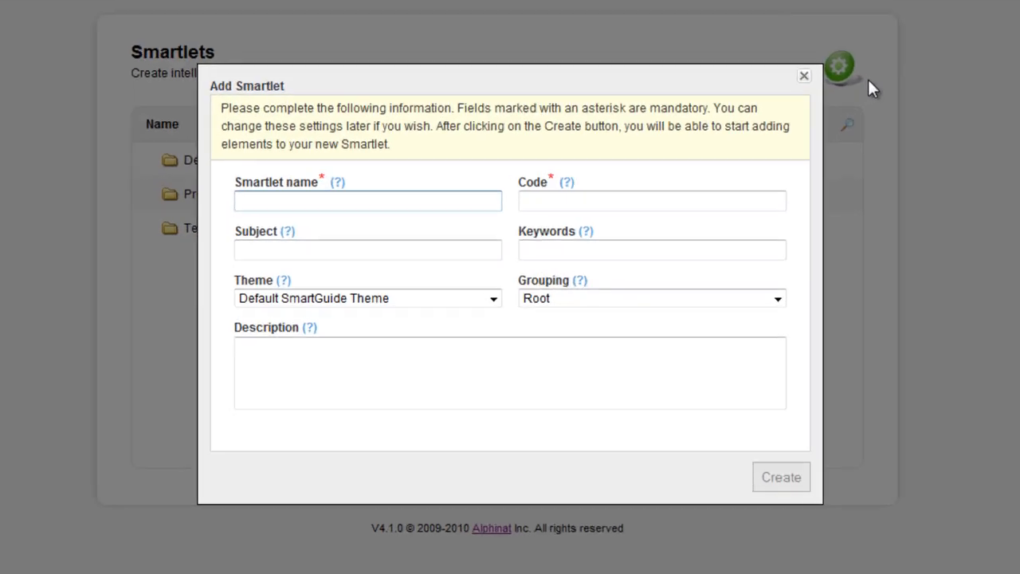
{"action": "type", "text": "Contact "}
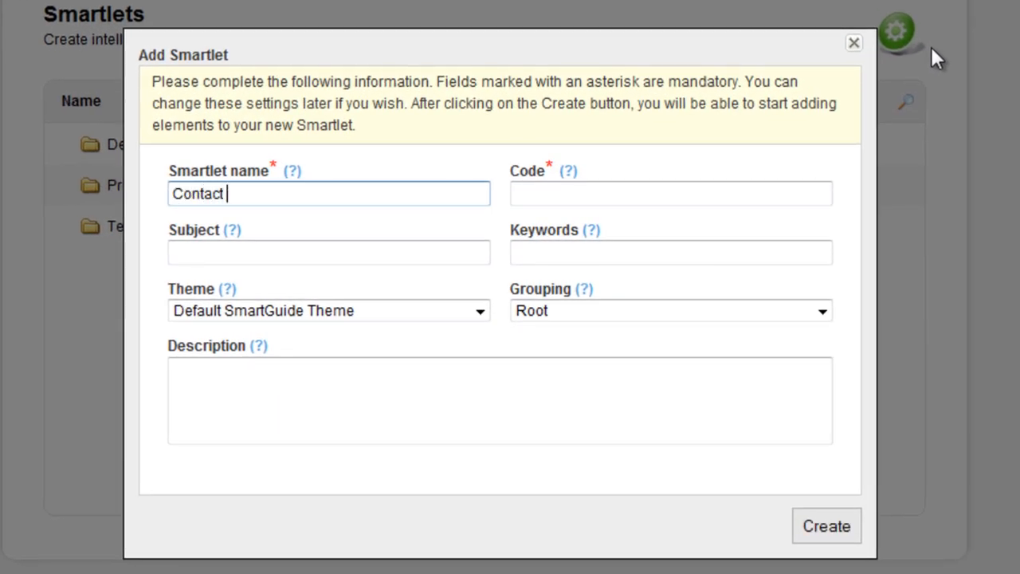
{"action": "type", "text": "information"}
{"action": "key", "text": "Tab"}
{"action": "type", "text": "contact"}
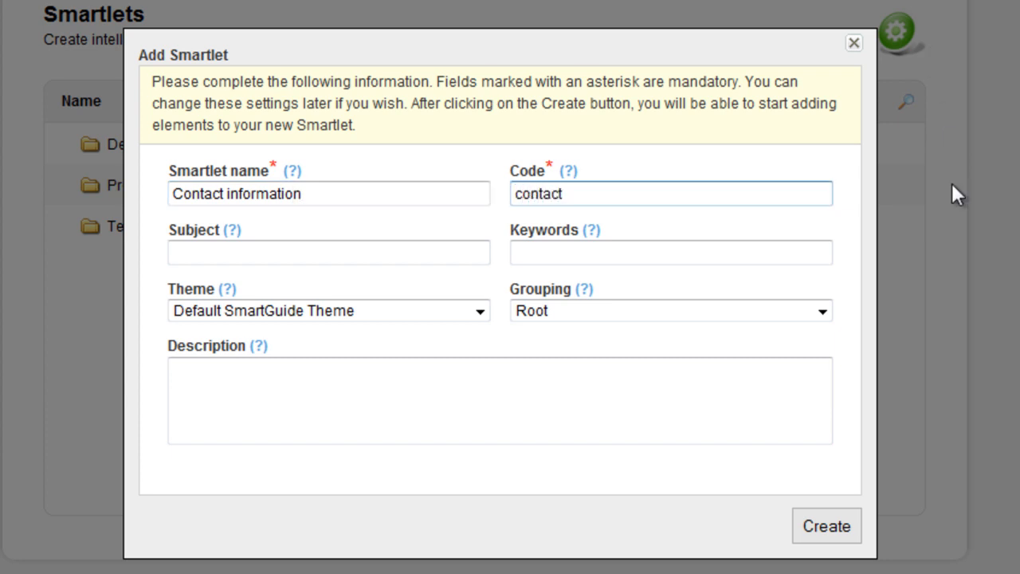
{"action": "left_click", "coordinate": [833, 528]}
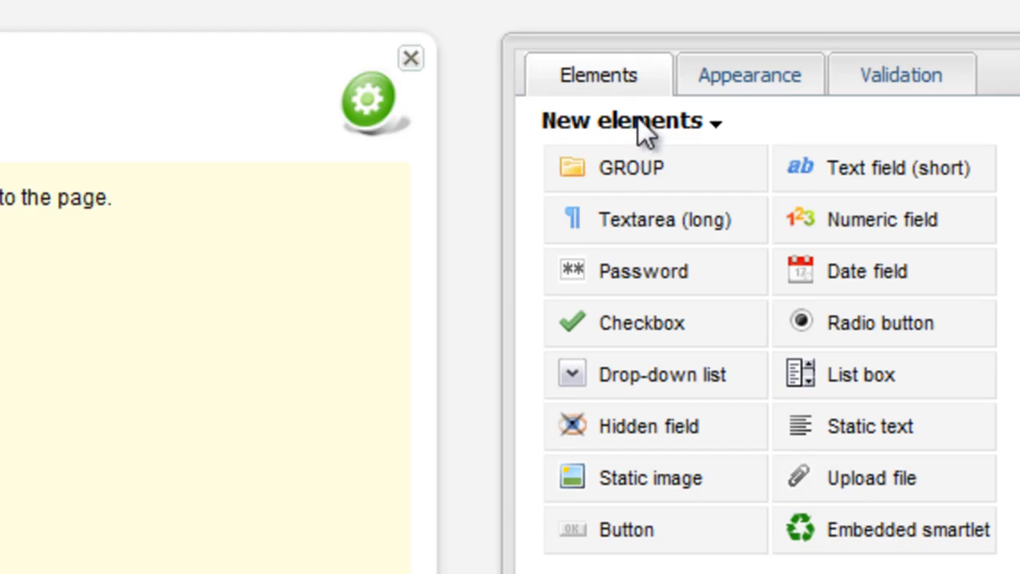
- Place all elements of the English library's People collection on the untitled page
{"action": "left_click", "coordinate": [645, 128]}
{"action": "mouse_move", "coordinate": [701, 186]}
{"action": "mouse_move", "coordinate": [815, 216]}
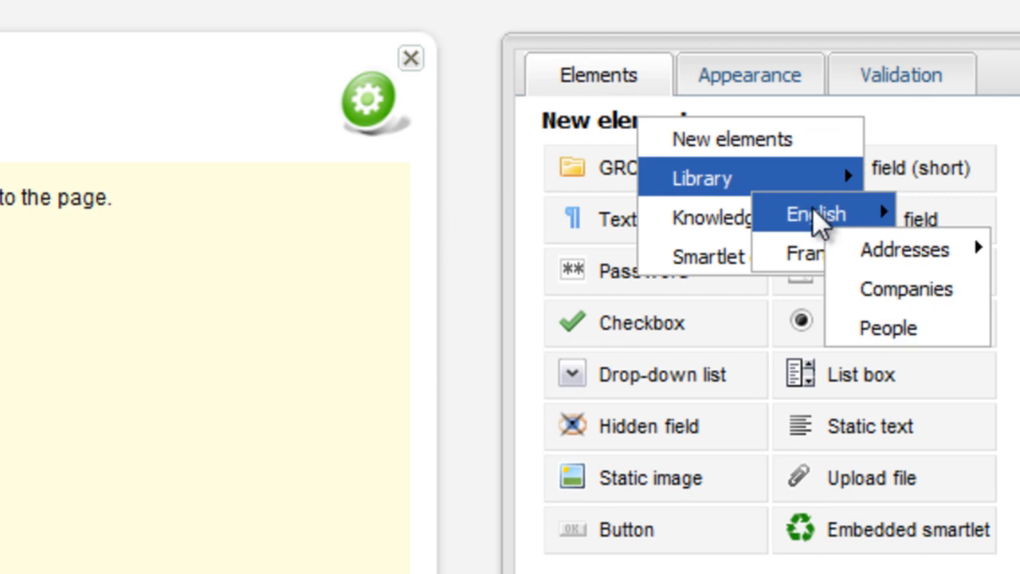
{"action": "left_click", "coordinate": [896, 327]}
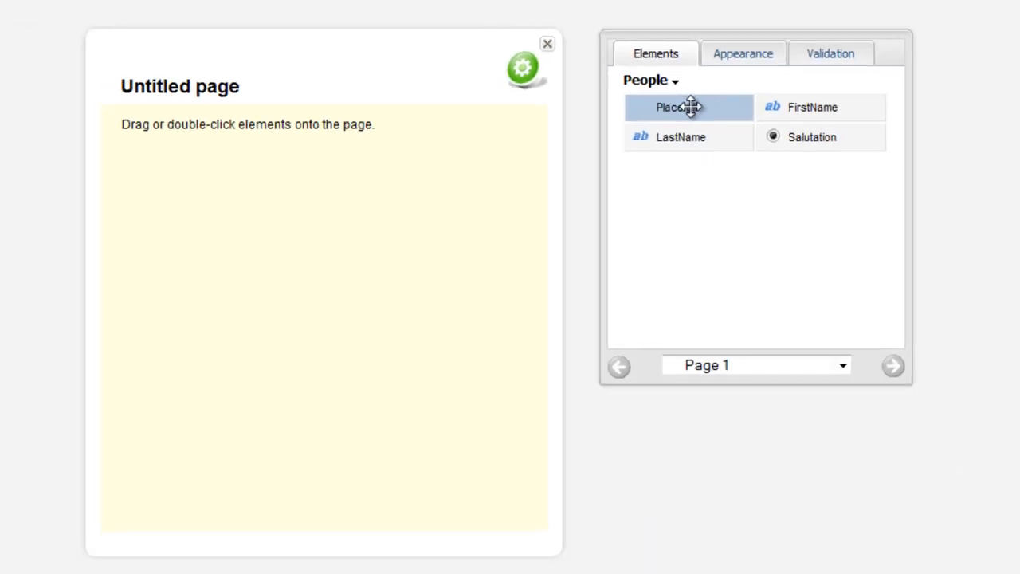
{"action": "left_click_drag", "start_coordinate": [690, 107], "coordinate": [360, 121]}
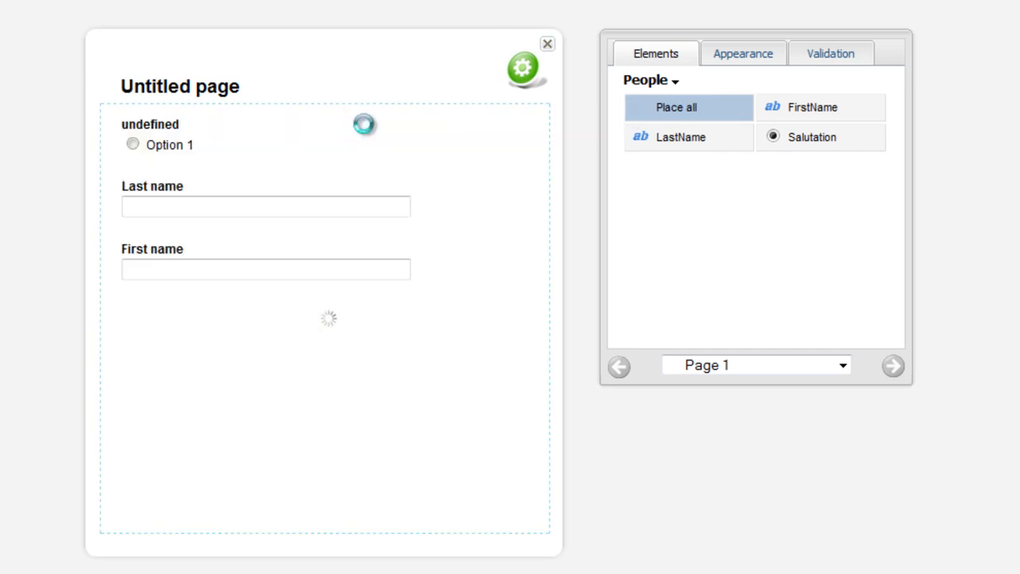
- Add a new short text field below the First name field
{"action": "left_click", "coordinate": [674, 83]}
{"action": "left_click", "coordinate": [705, 97]}
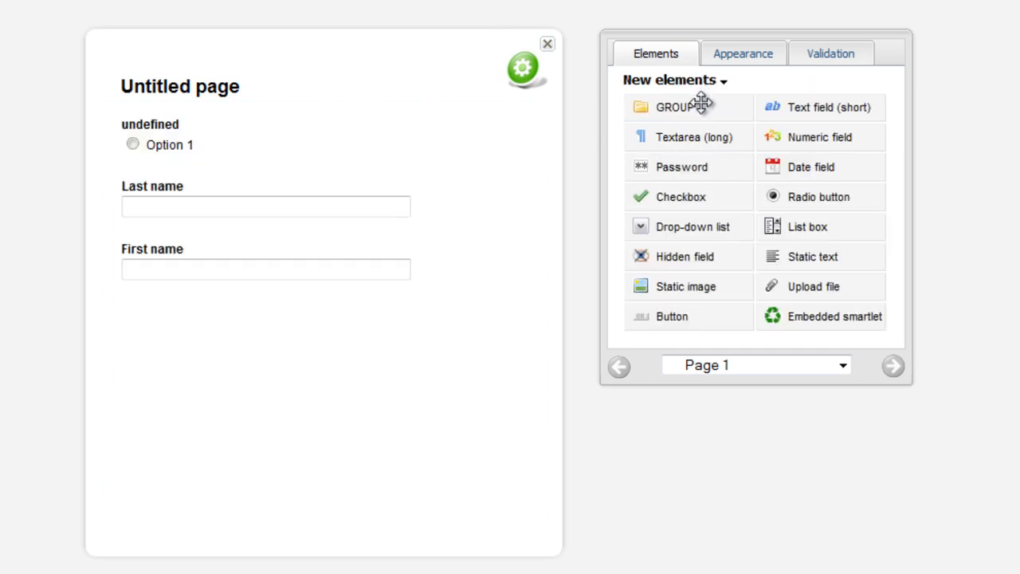
{"action": "left_click", "coordinate": [838, 107]}
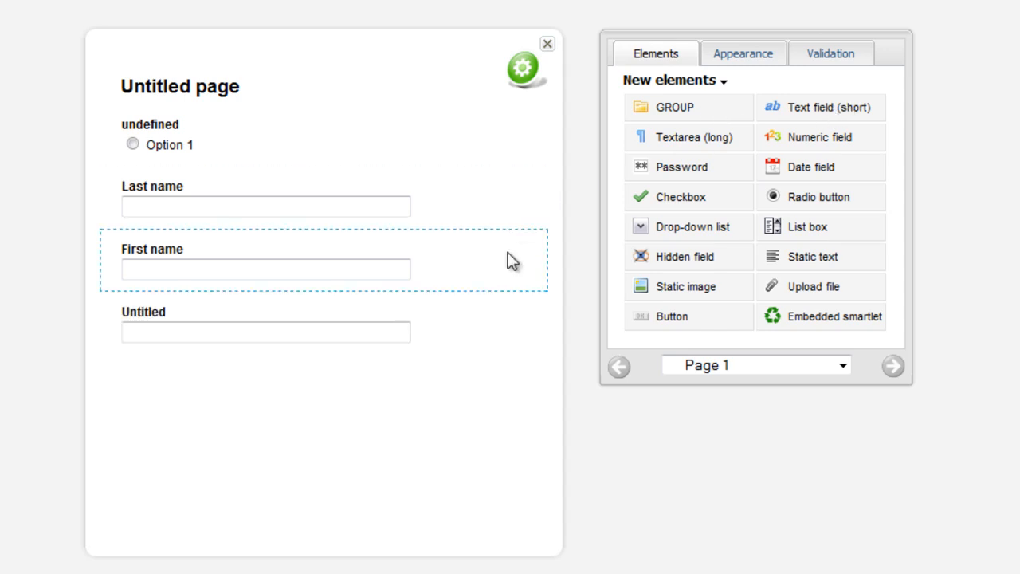
- Set the untitled text field's name to "zipCode" and its label to "Zip code", and save the properties
{"action": "right_click", "coordinate": [455, 329]}
{"action": "left_click", "coordinate": [478, 339]}
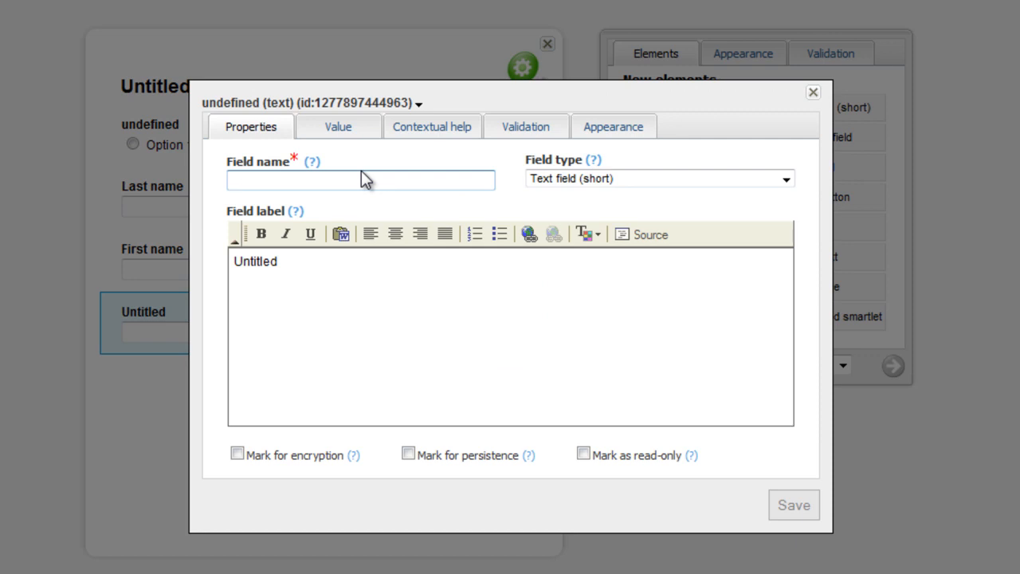
{"action": "type", "text": "zipCode"}
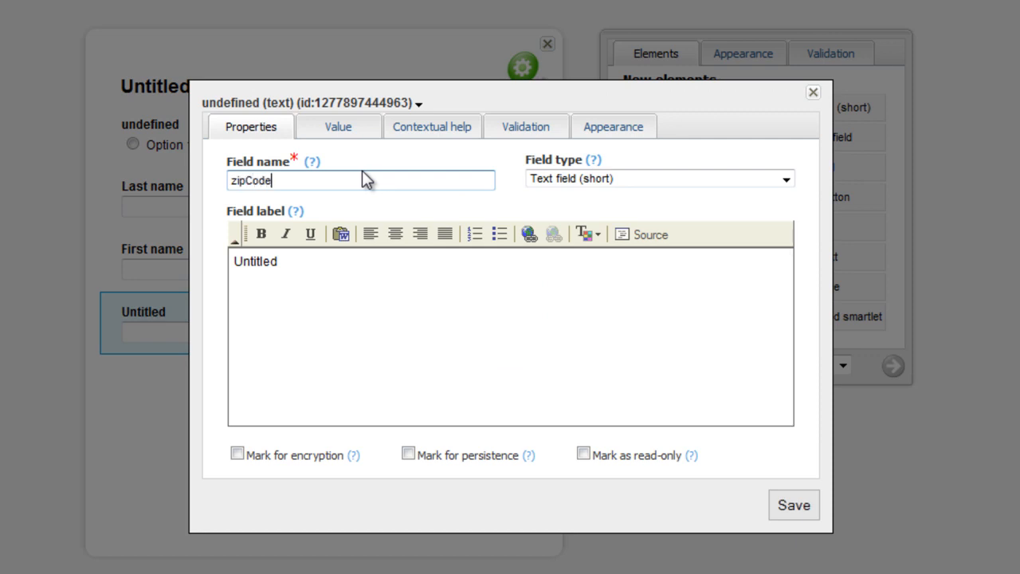
{"action": "left_click", "coordinate": [329, 258]}
{"action": "key", "text": "ctrl+a"}
{"action": "key", "text": "BackSpace"}
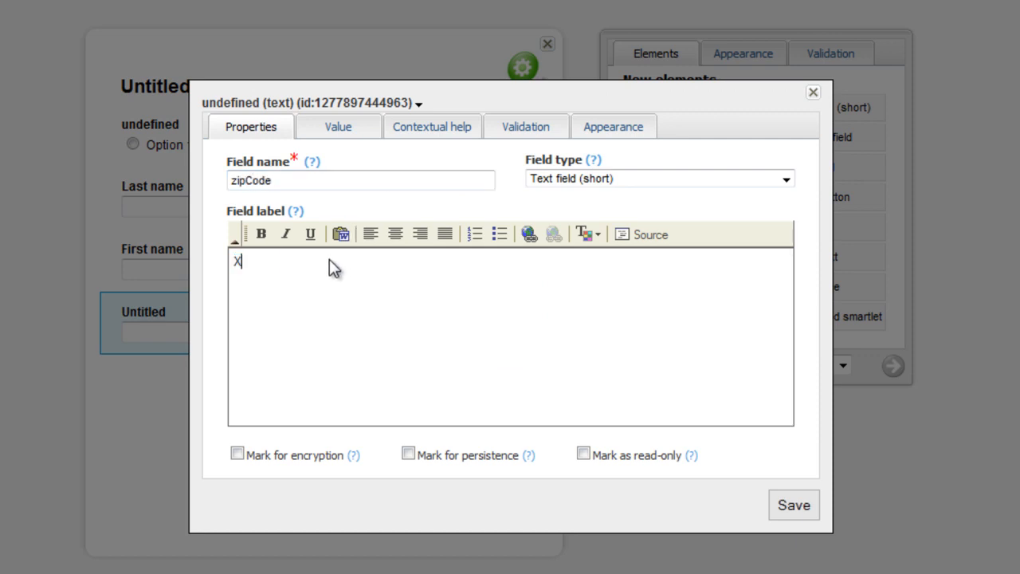
{"action": "type", "text": "Zip code"}
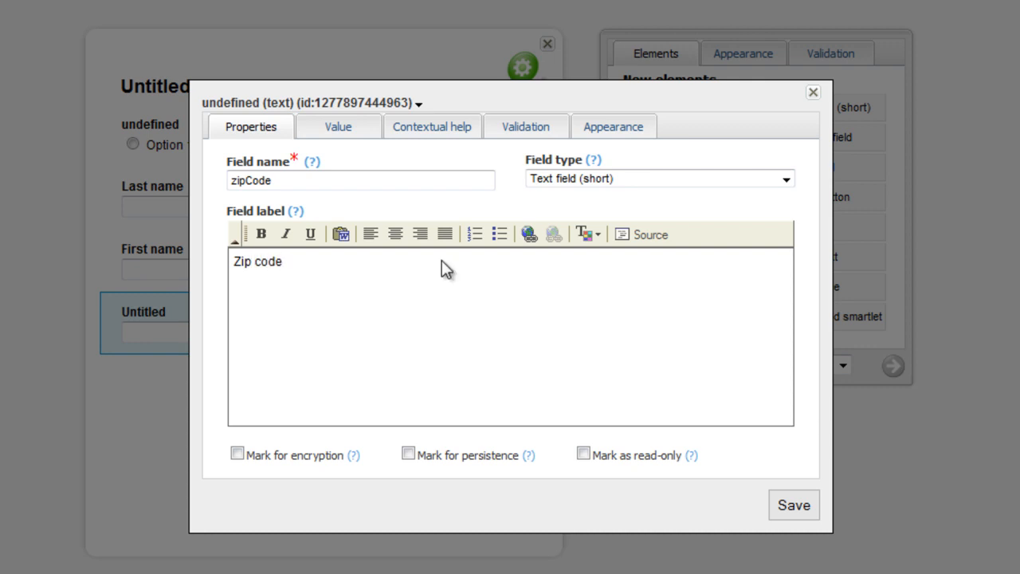
{"action": "left_click", "coordinate": [793, 510]}
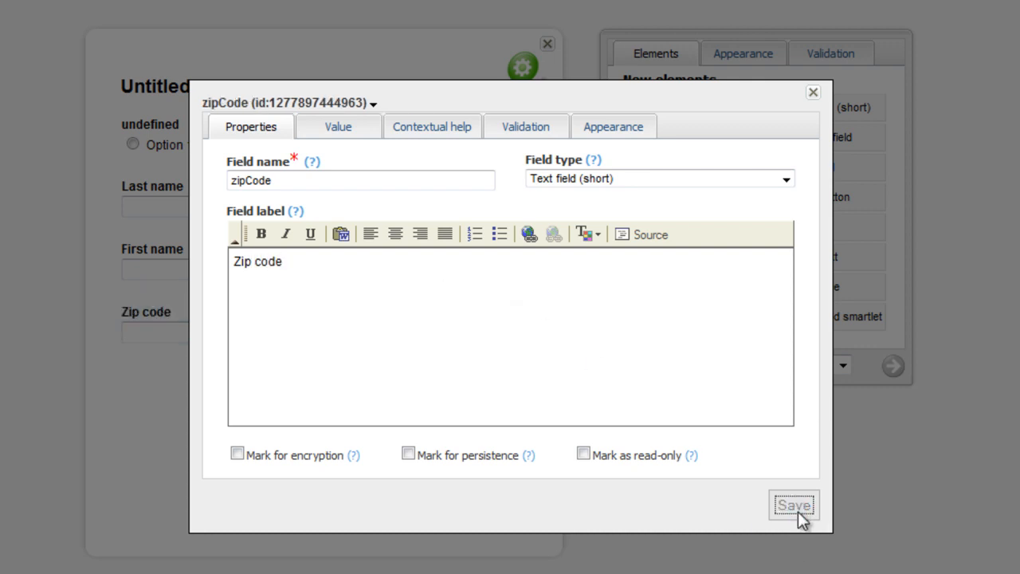
- Give the zip code field the tooltip "E.g. H2X 1A5" in its contextual help
{"action": "left_click", "coordinate": [422, 126]}
{"action": "left_click", "coordinate": [321, 178]}
{"action": "type", "text": "E.g. H"}
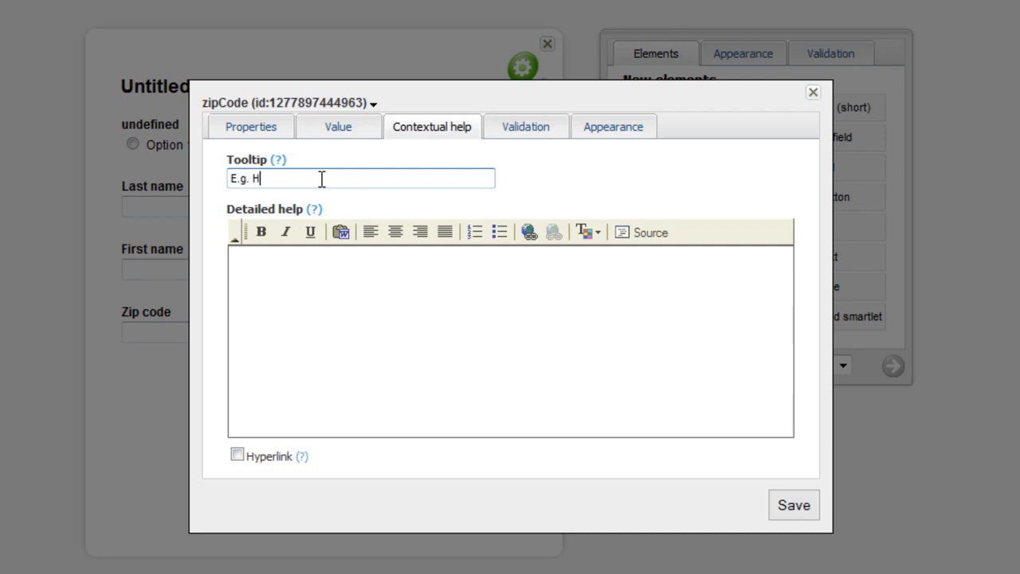
{"action": "type", "text": "2X 1A5"}
- Make the zip code field mandatory with the error message "Please enter your zip code"
{"action": "left_click", "coordinate": [511, 135]}
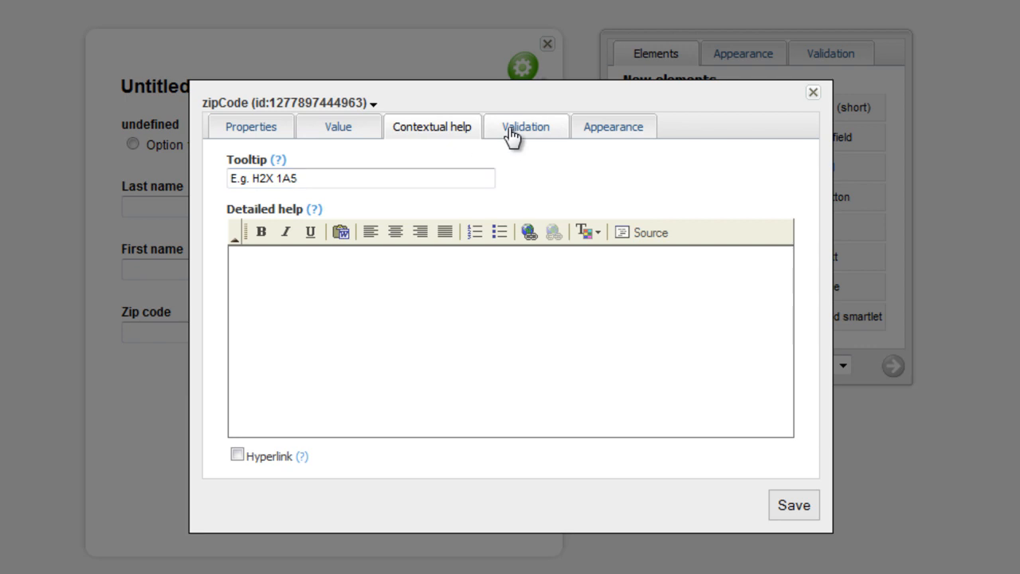
{"action": "left_click", "coordinate": [273, 266]}
{"action": "left_click", "coordinate": [561, 264]}
{"action": "type", "text": "Please e"}
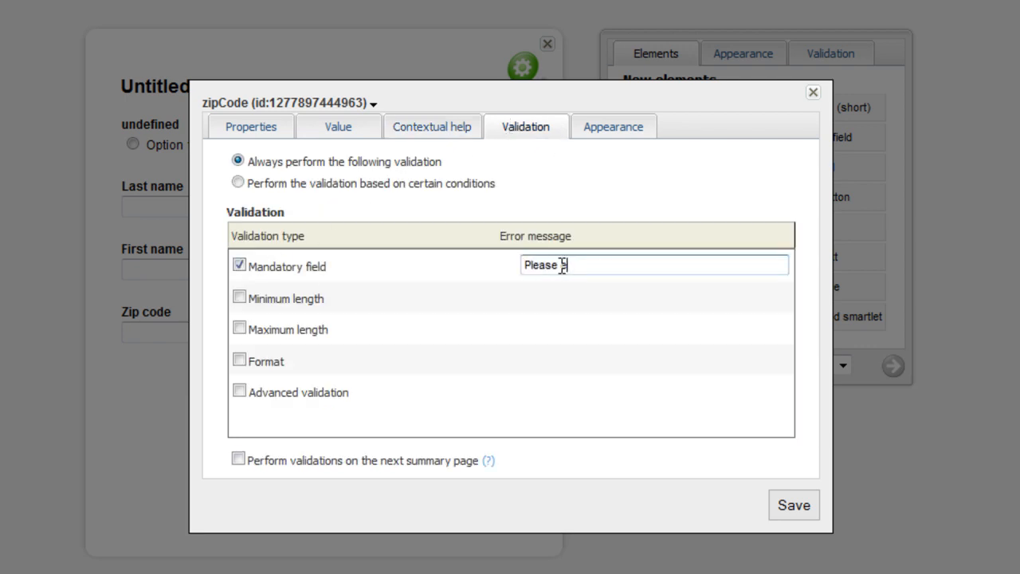
{"action": "type", "text": "nter your zip code"}
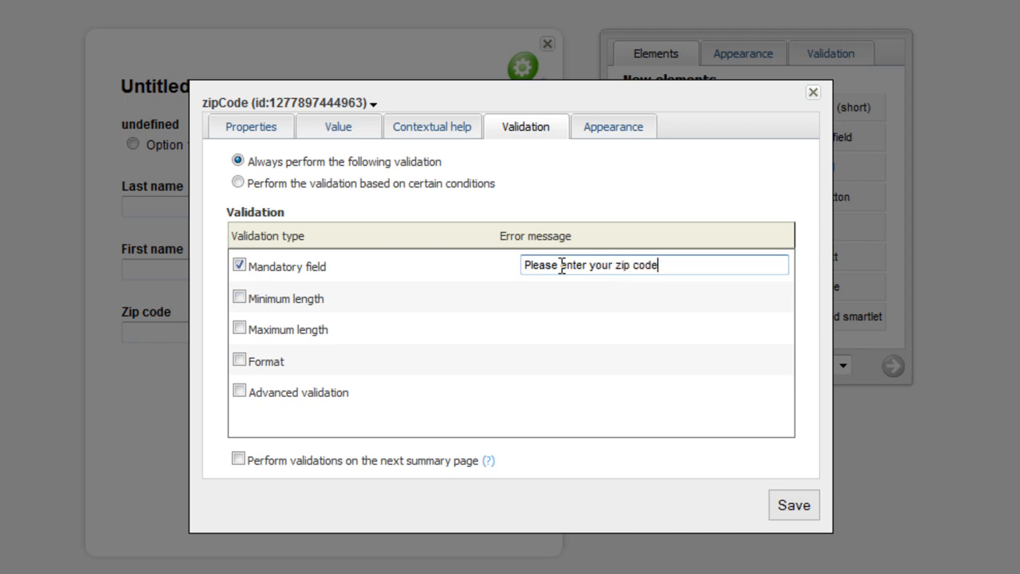
- Validate the zip code against the Postal code format with the error message "Please enter a valid zip code", and save the field
{"action": "left_click", "coordinate": [271, 363]}
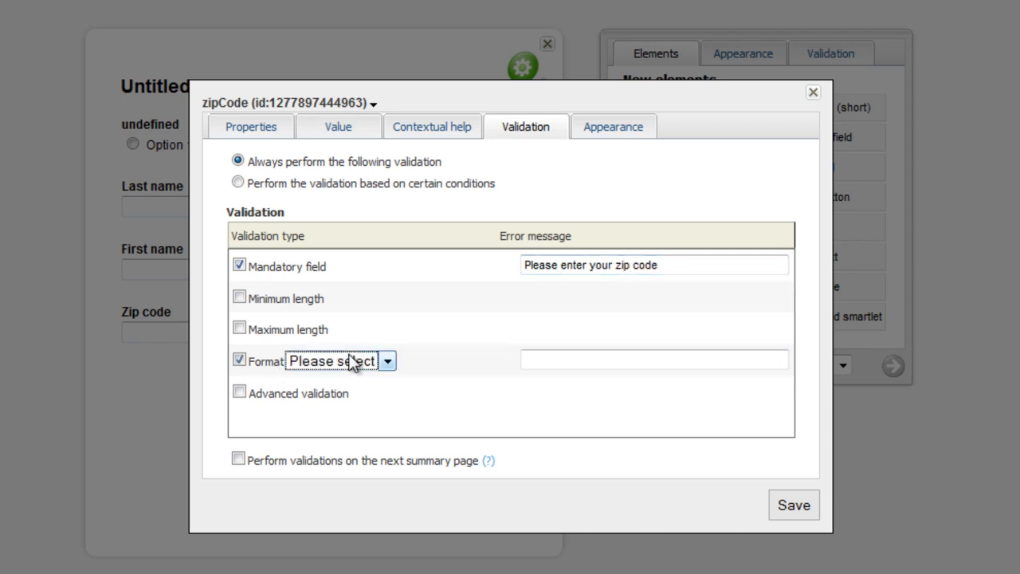
{"action": "left_click", "coordinate": [348, 360]}
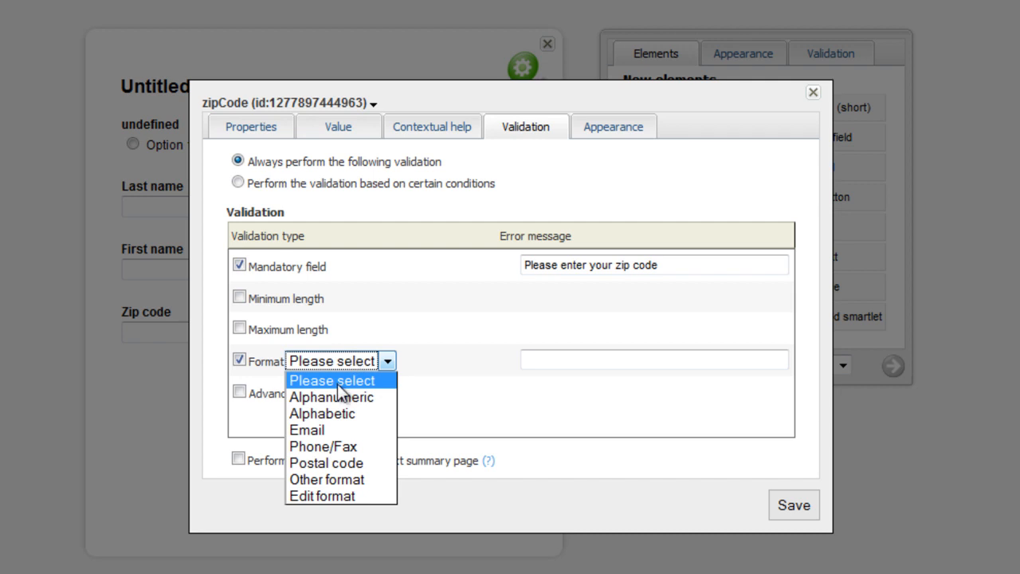
{"action": "left_click", "coordinate": [341, 463]}
{"action": "key", "text": "Tab"}
{"action": "type", "text": "Ple"}
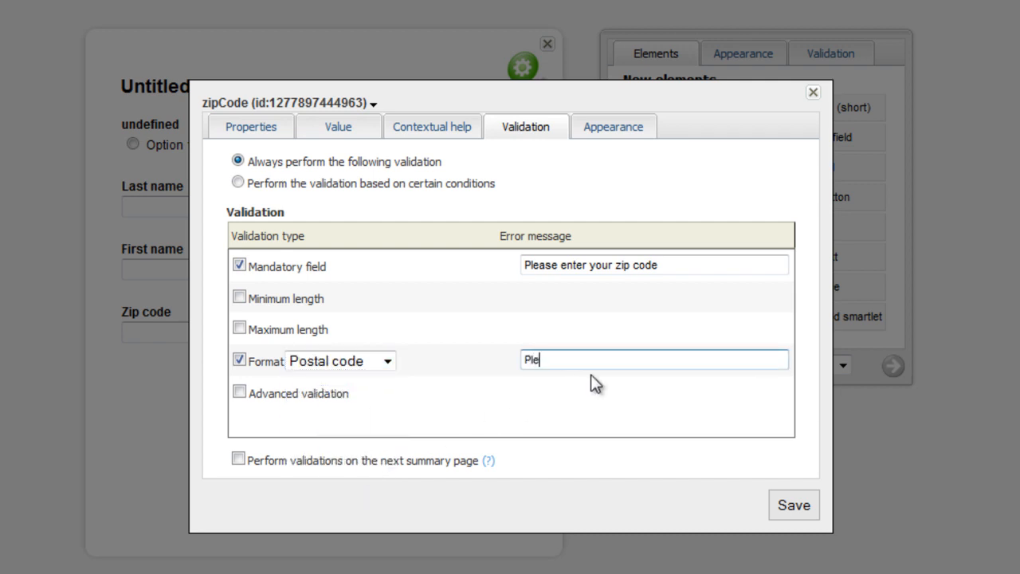
{"action": "type", "text": "ase enter a valid zip code"}
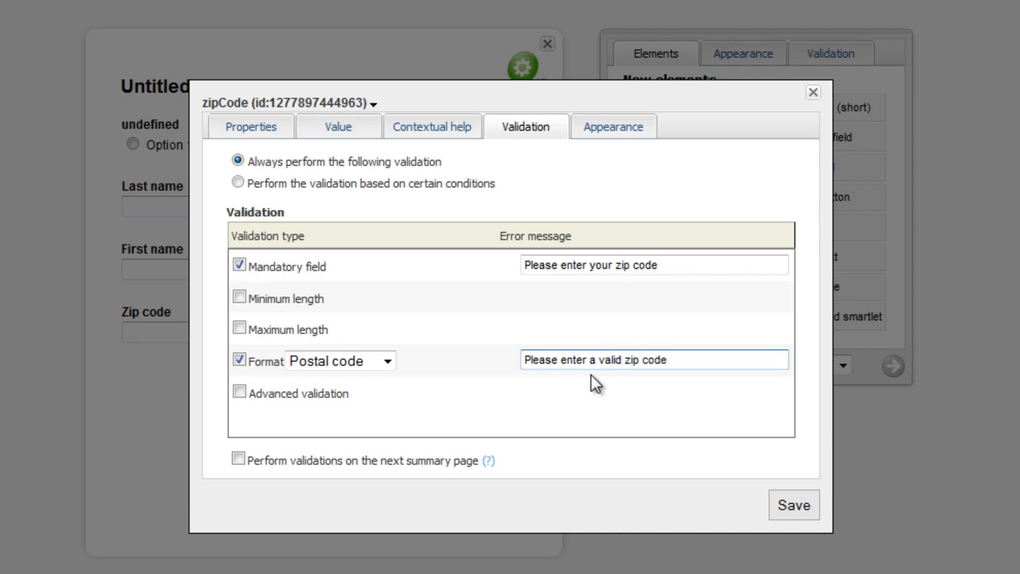
{"action": "left_click", "coordinate": [803, 513]}
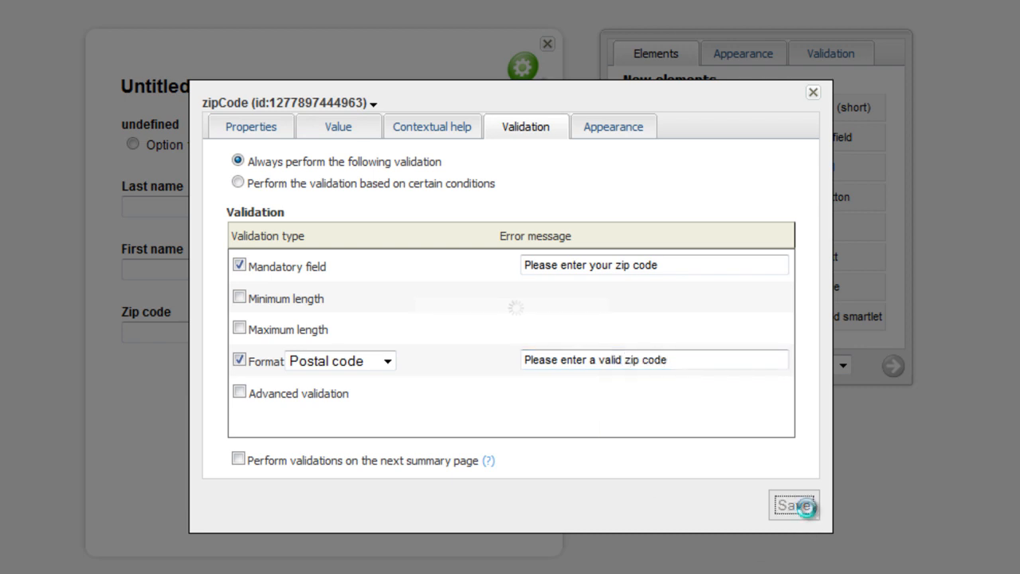
{"action": "left_click", "coordinate": [815, 97]}
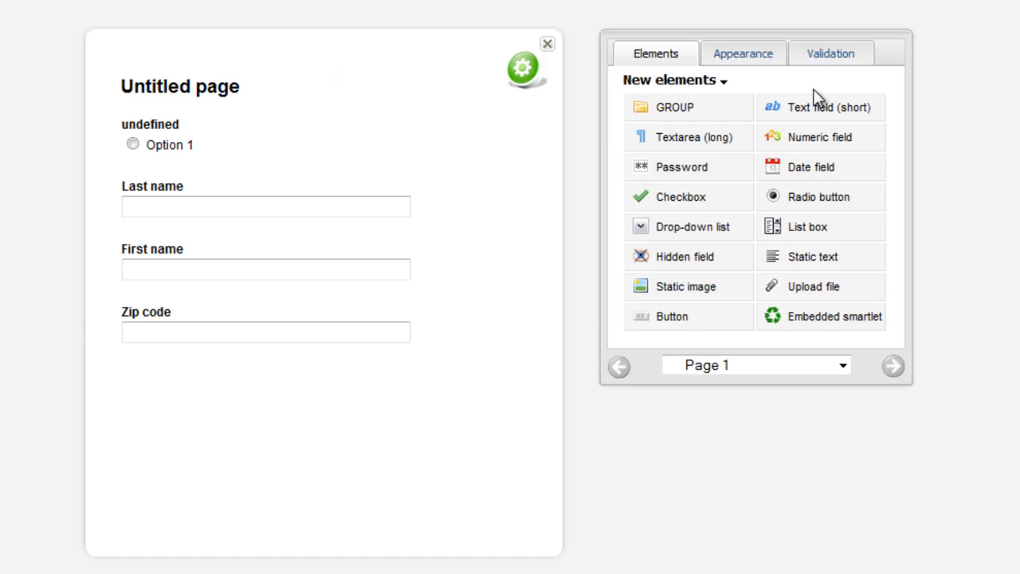
- Preview the smartlet's first page as a web form and return to the page editor
{"action": "left_click", "coordinate": [522, 70]}
{"action": "mouse_move", "coordinate": [546, 83]}
{"action": "left_click", "coordinate": [681, 99]}
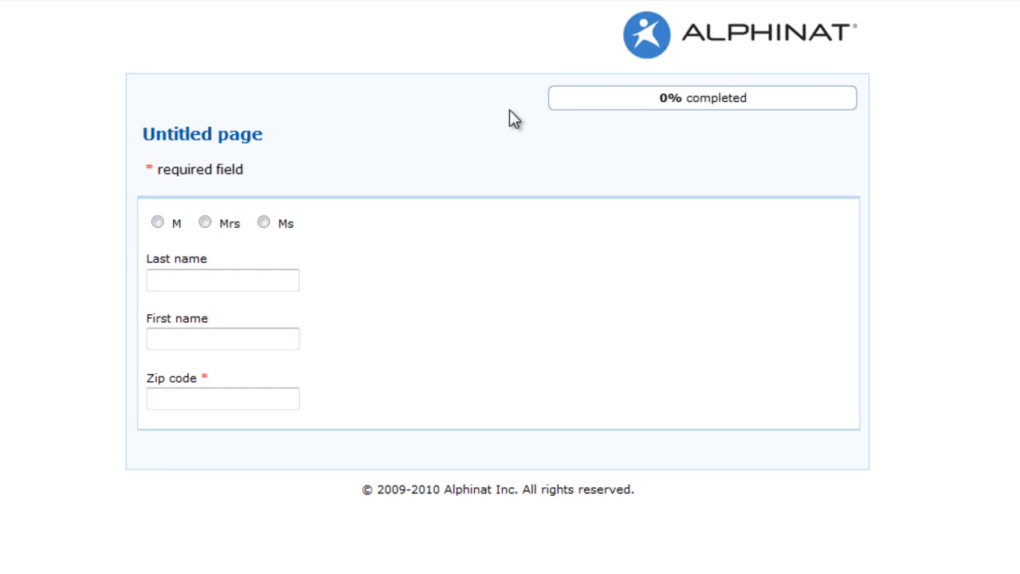
{"action": "left_click", "coordinate": [341, 15]}
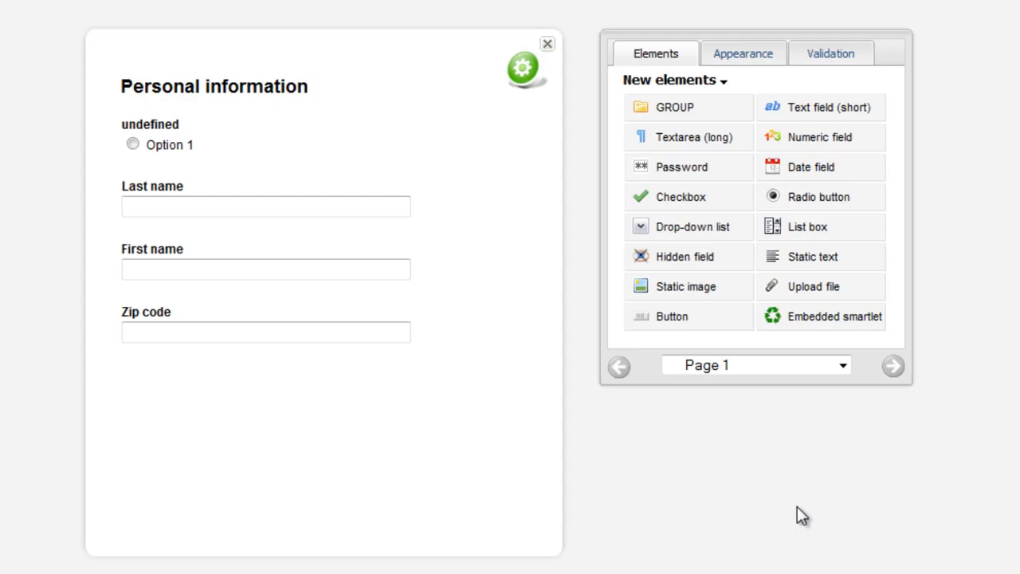
- Add a page named "Page 2" with the title "Address" to the smartlet
{"action": "left_click", "coordinate": [522, 71]}
{"action": "mouse_move", "coordinate": [581, 106]}
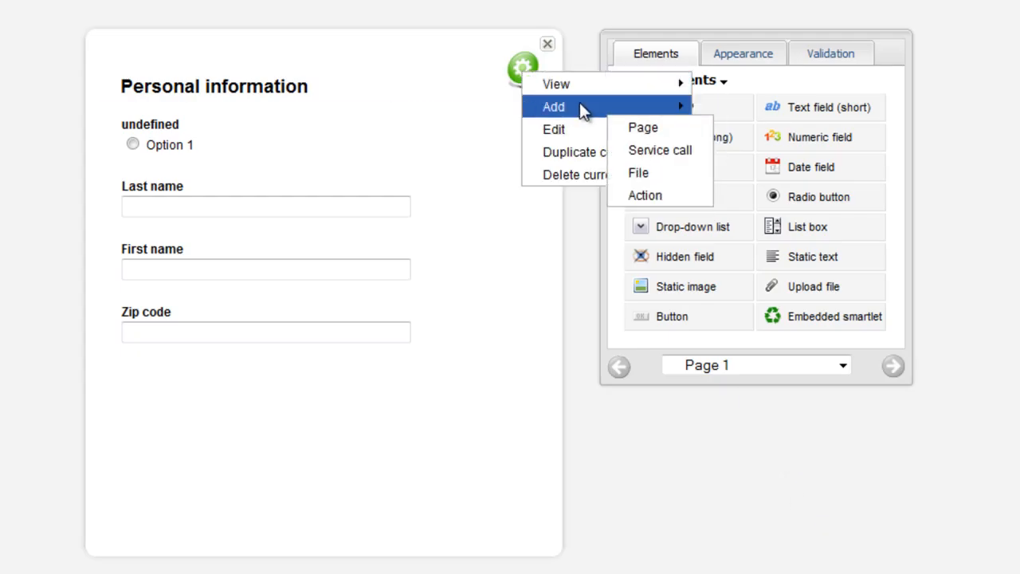
{"action": "left_click", "coordinate": [645, 127]}
{"action": "type", "text": "Page 2"}
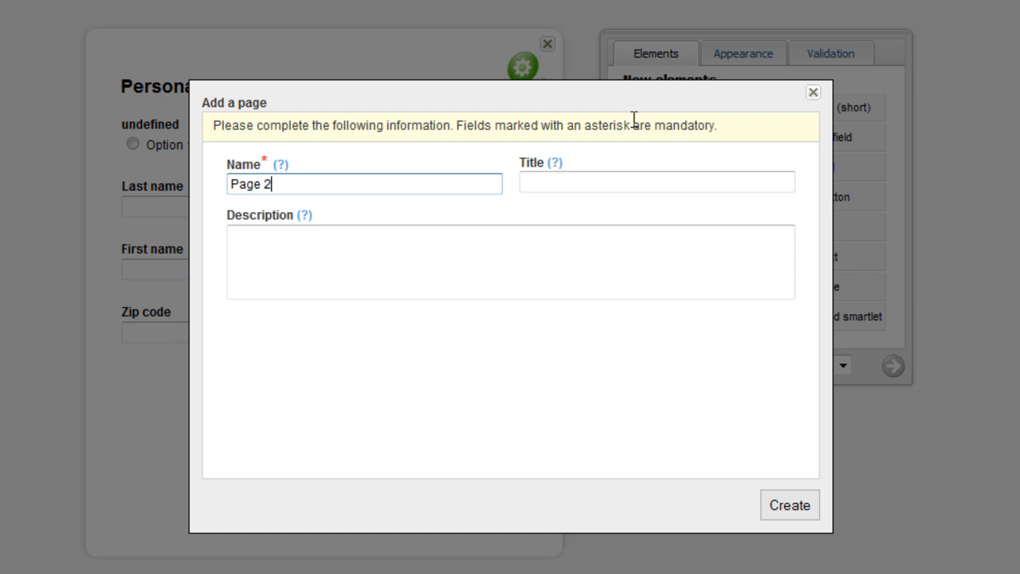
{"action": "key", "text": "Tab"}
{"action": "type", "text": "Address"}
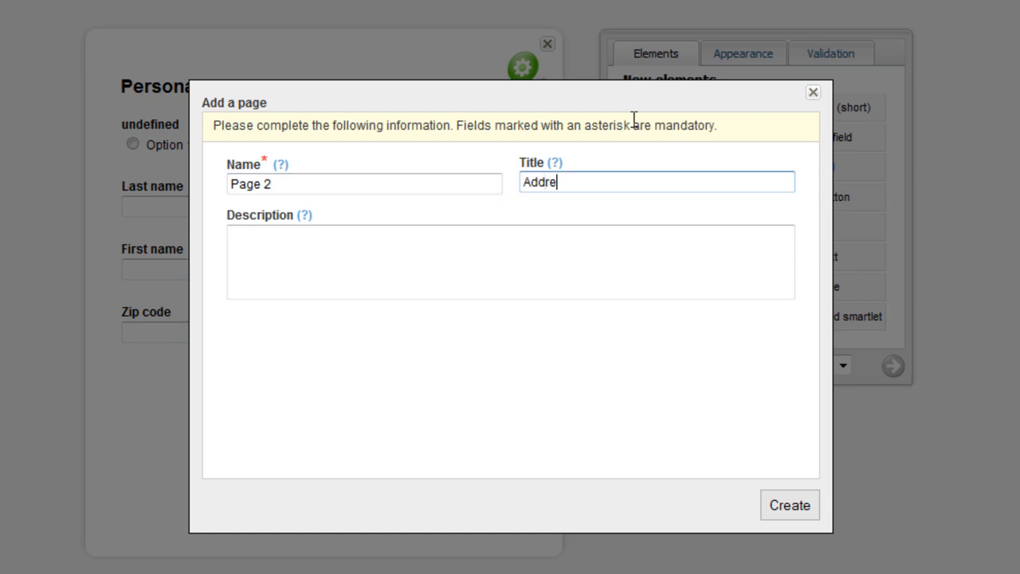
{"action": "left_click", "coordinate": [794, 505]}
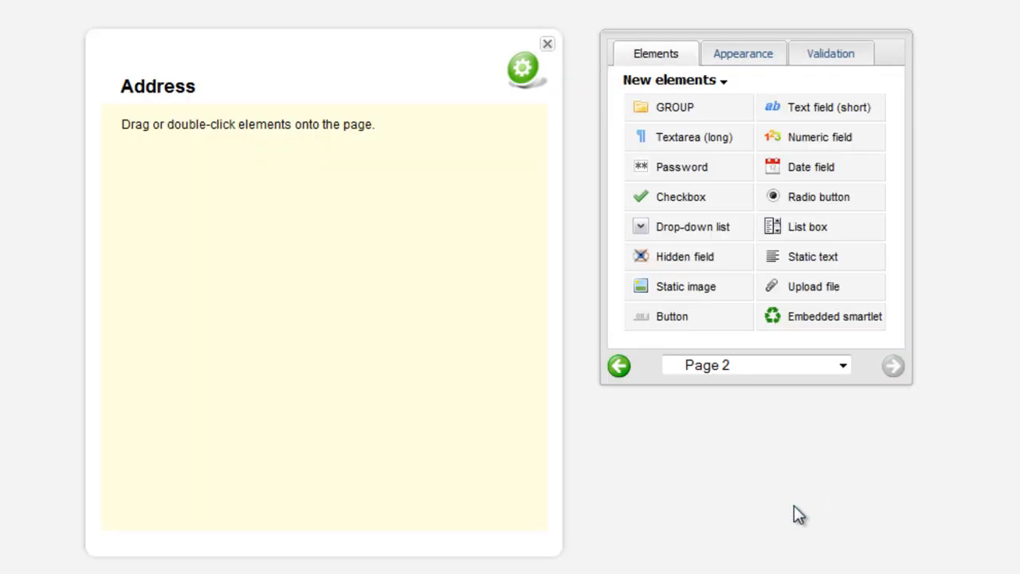
- Place all elements of the English library's Address Quebec set on the Address page
{"action": "left_click", "coordinate": [668, 81]}
{"action": "mouse_move", "coordinate": [713, 115]}
{"action": "mouse_move", "coordinate": [774, 133]}
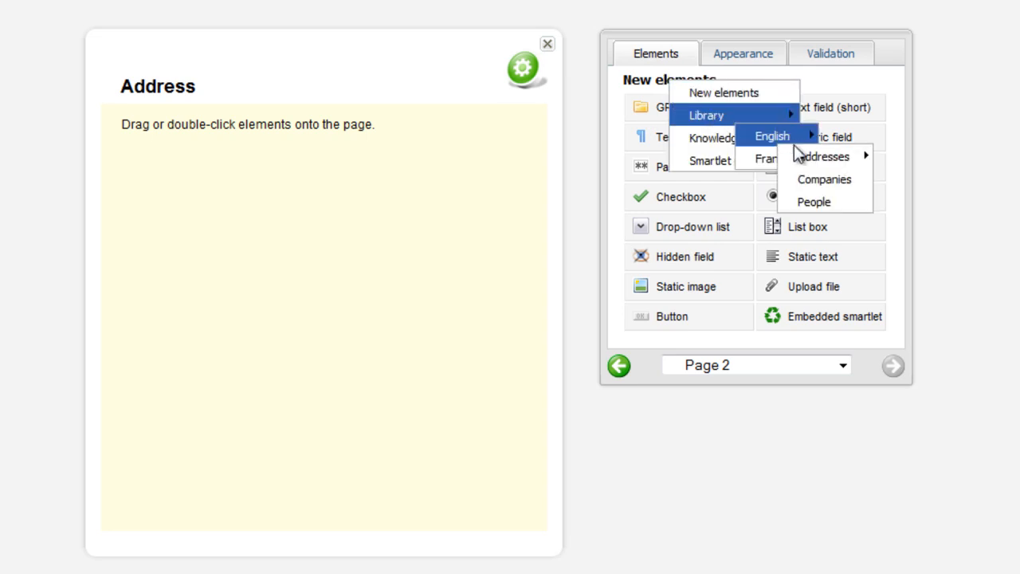
{"action": "mouse_move", "coordinate": [811, 158]}
{"action": "left_click", "coordinate": [902, 222]}
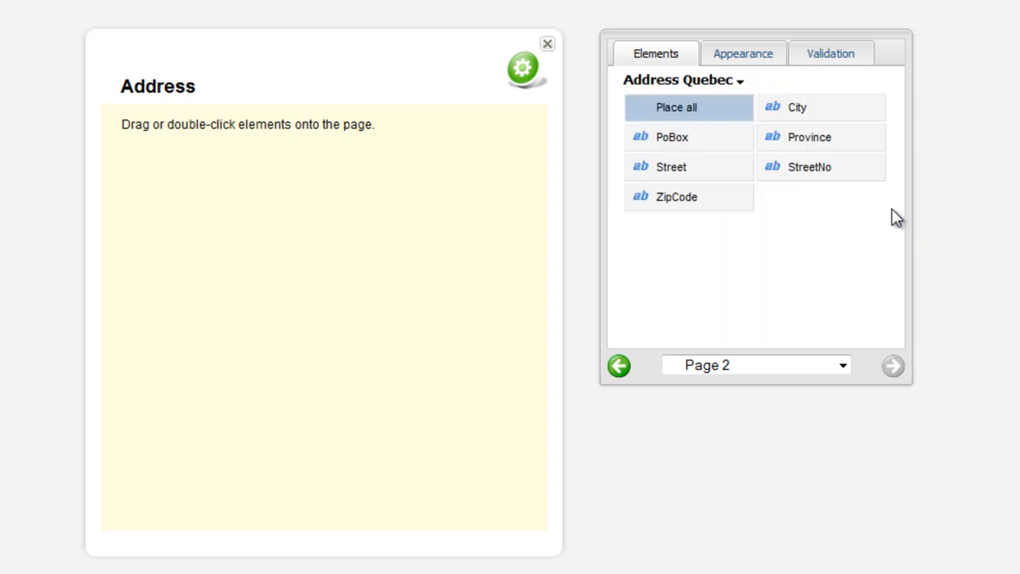
{"action": "double_click", "coordinate": [699, 109]}
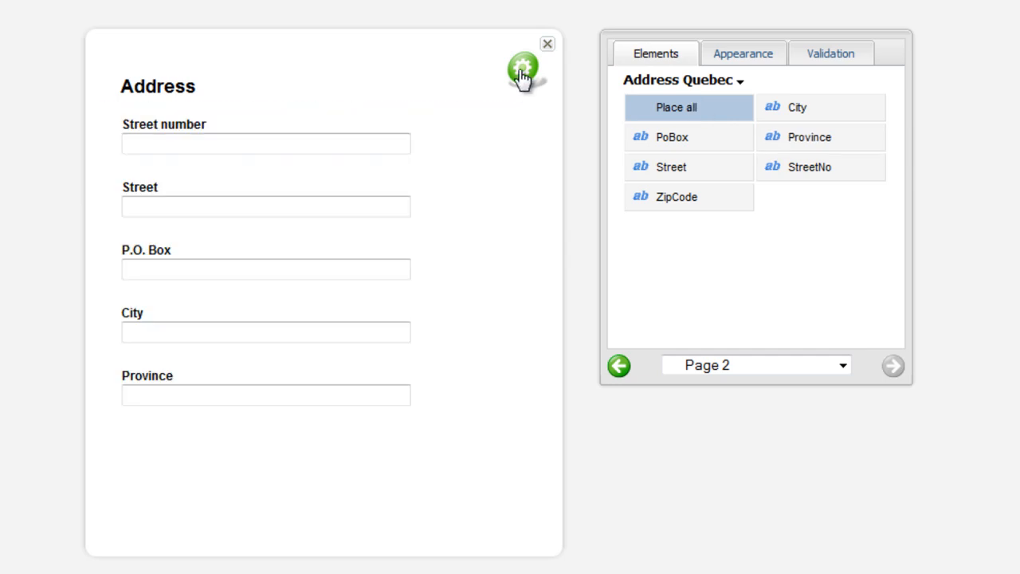
{"action": "left_click", "coordinate": [522, 73]}
{"action": "mouse_move", "coordinate": [587, 90]}
{"action": "left_click", "coordinate": [649, 102]}
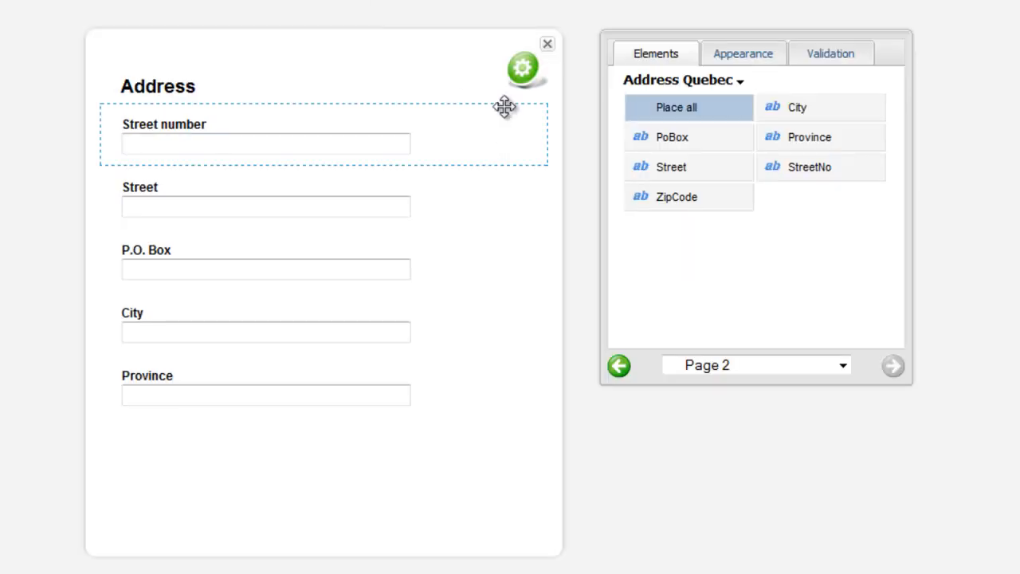
- Add a page named "Page 3" with the title "Address (outside Qc)" to the smartlet
{"action": "left_click", "coordinate": [521, 70]}
{"action": "mouse_move", "coordinate": [577, 94]}
{"action": "left_click", "coordinate": [645, 127]}
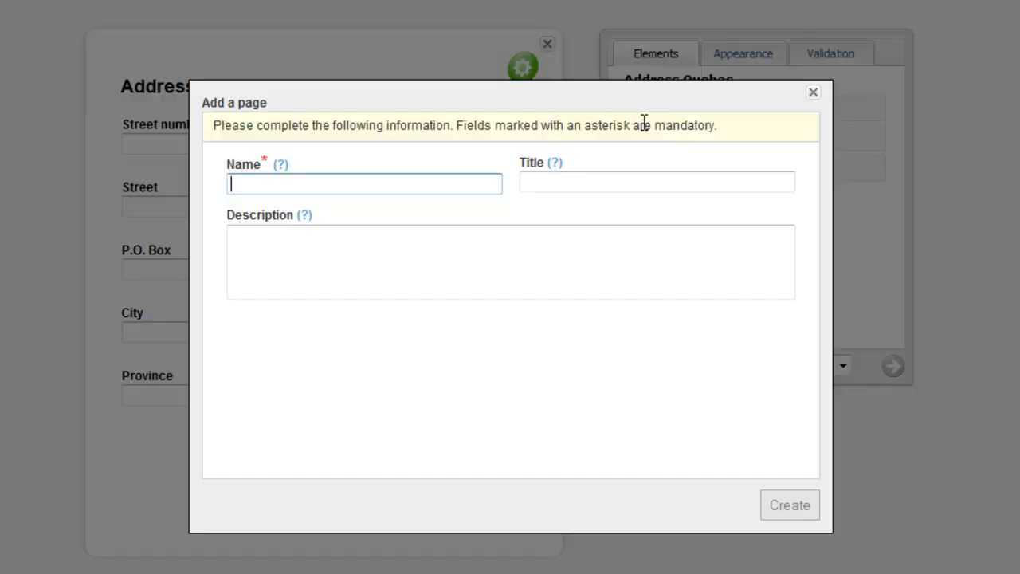
{"action": "type", "text": "Page 3"}
{"action": "key", "text": "Tab"}
{"action": "type", "text": "Address (outside Qc)"}
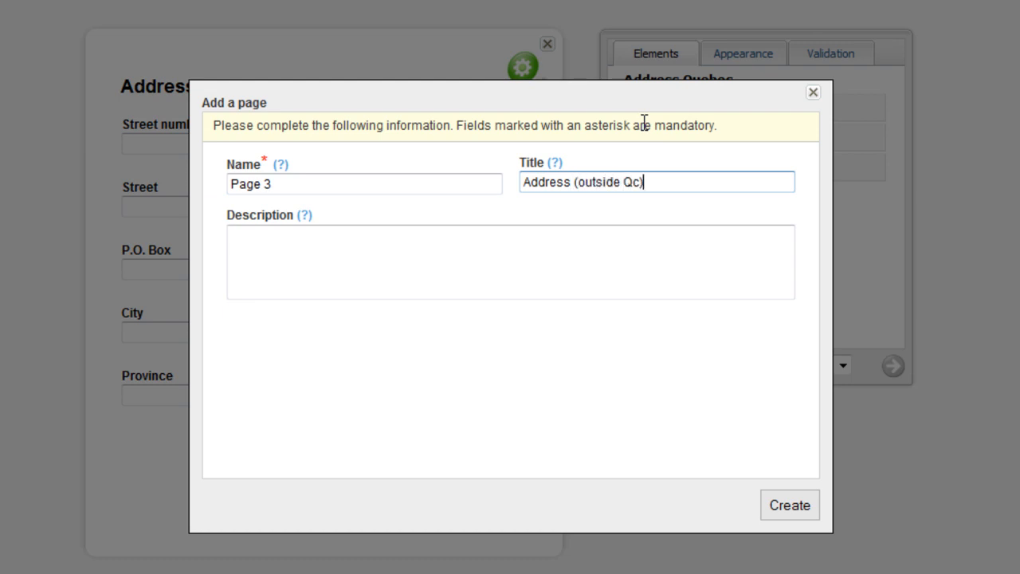
{"action": "left_click", "coordinate": [792, 504]}
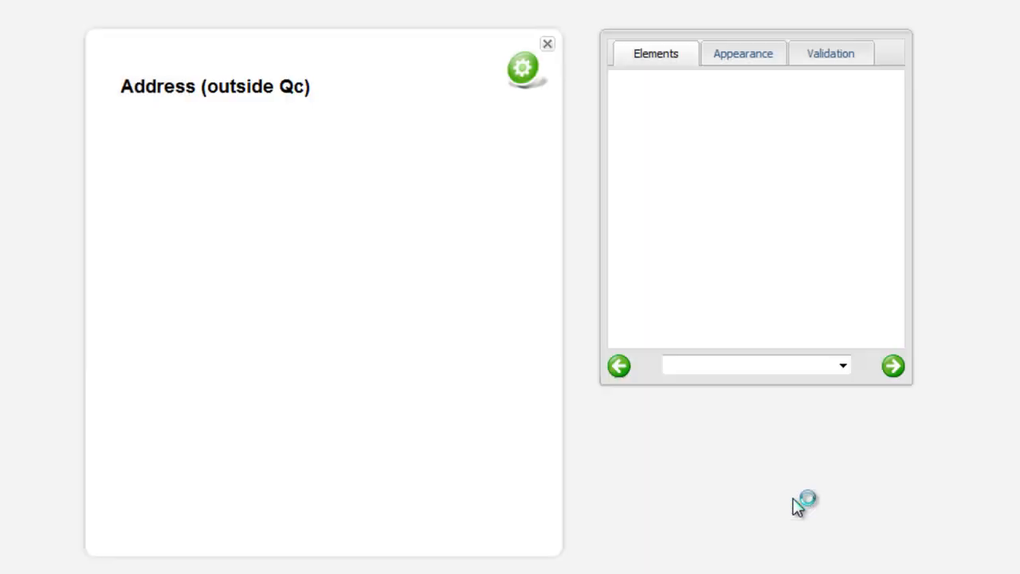
- Place all elements of the English library's Address Canada set on the Address (outside Qc) page
{"action": "left_click", "coordinate": [657, 83]}
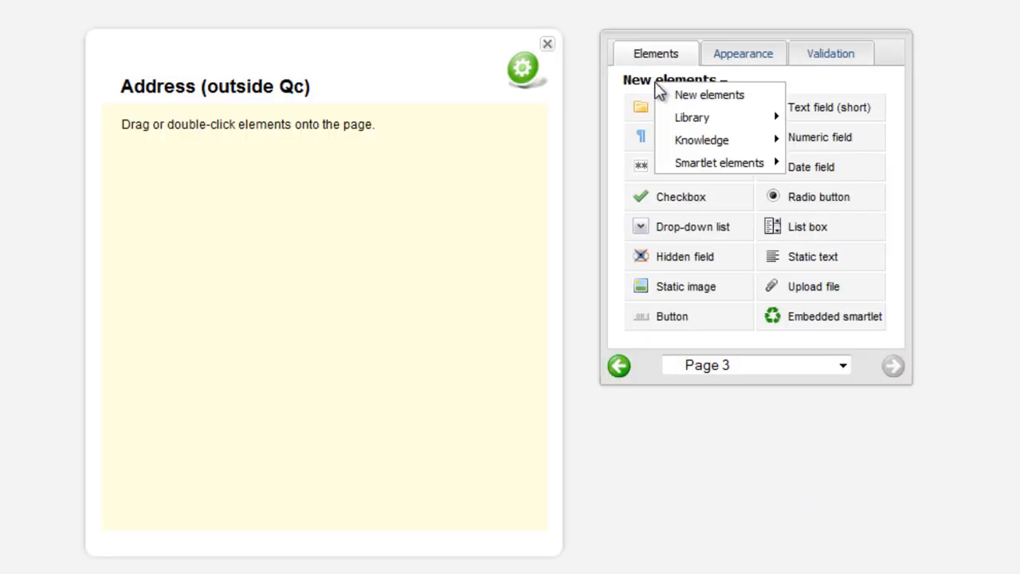
{"action": "mouse_move", "coordinate": [769, 117]}
{"action": "mouse_move", "coordinate": [763, 138]}
{"action": "mouse_move", "coordinate": [801, 156]}
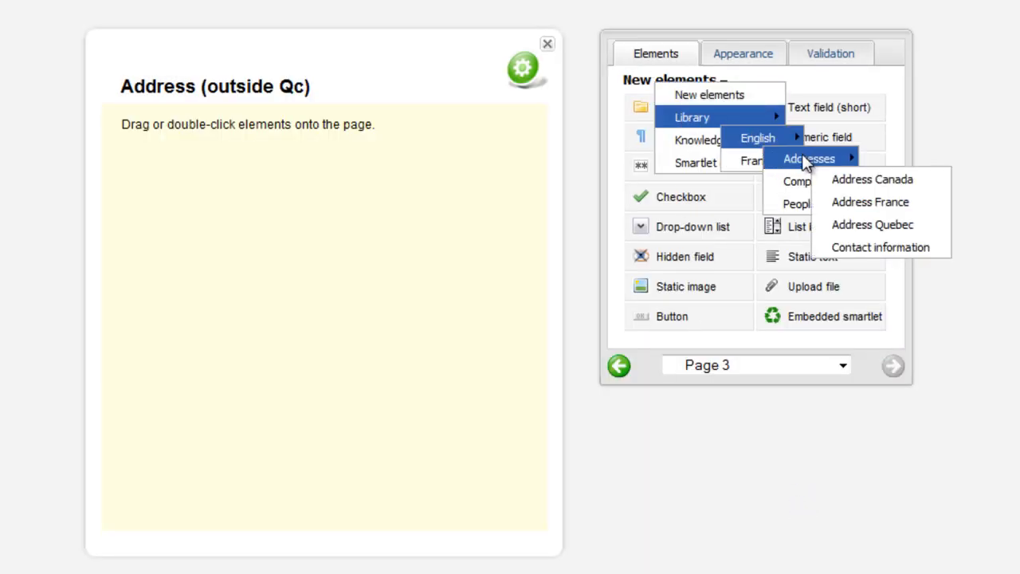
{"action": "left_click", "coordinate": [854, 181]}
{"action": "left_click_drag", "start_coordinate": [719, 107], "coordinate": [366, 140]}
- Add a page named "Page 4" with the title "Recap" to the smartlet
{"action": "left_click", "coordinate": [522, 73]}
{"action": "mouse_move", "coordinate": [538, 92]}
{"action": "mouse_move", "coordinate": [572, 104]}
{"action": "left_click", "coordinate": [663, 119]}
{"action": "type", "text": "Page 4"}
{"action": "left_click", "coordinate": [689, 172]}
{"action": "type", "text": "Recap"}
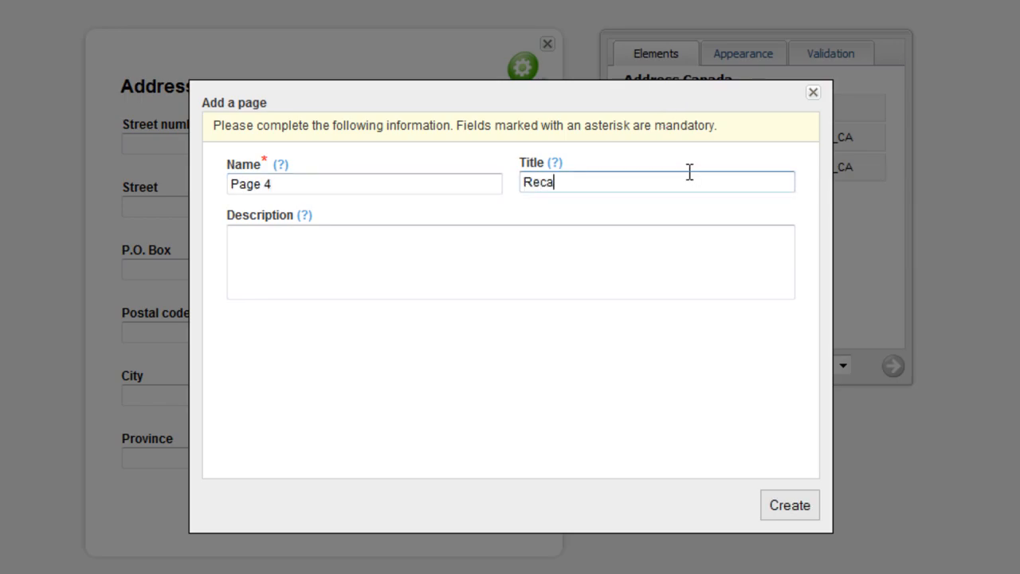
{"action": "left_click", "coordinate": [792, 505]}
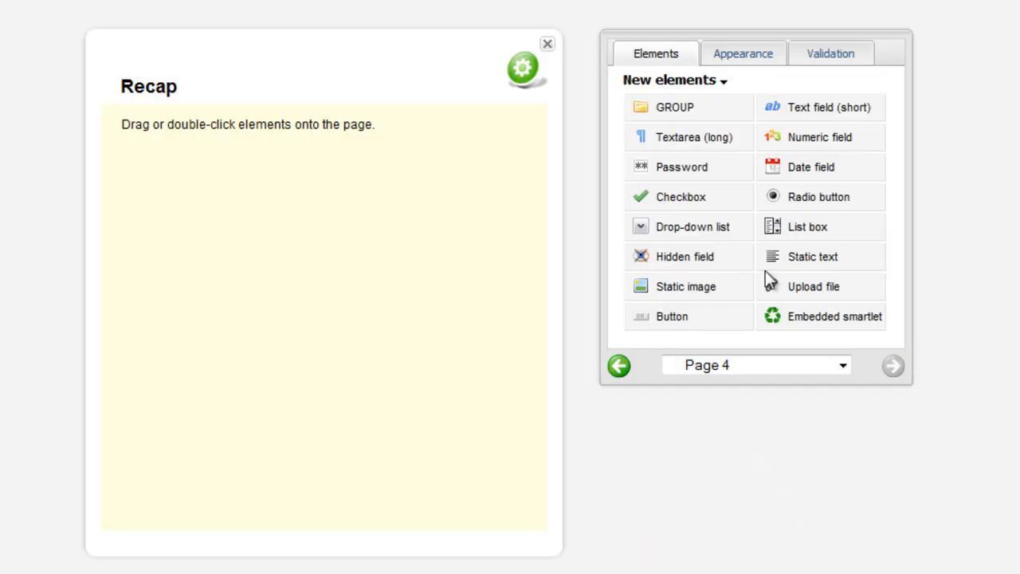
- Add a static text element to the Recap page, name it "message" and clear its placeholder label
{"action": "double_click", "coordinate": [796, 255]}
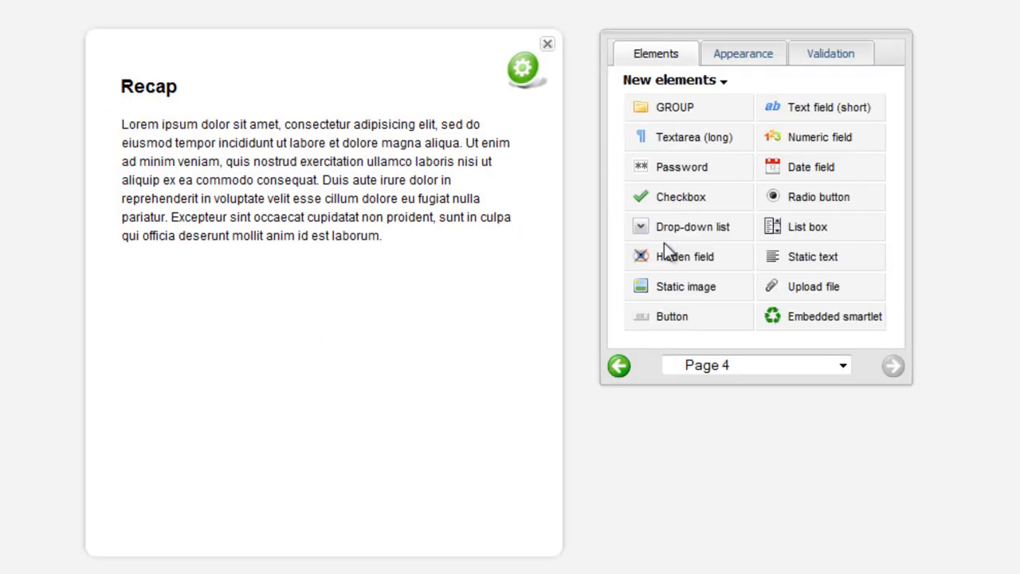
{"action": "right_click", "coordinate": [273, 187]}
{"action": "left_click", "coordinate": [301, 200]}
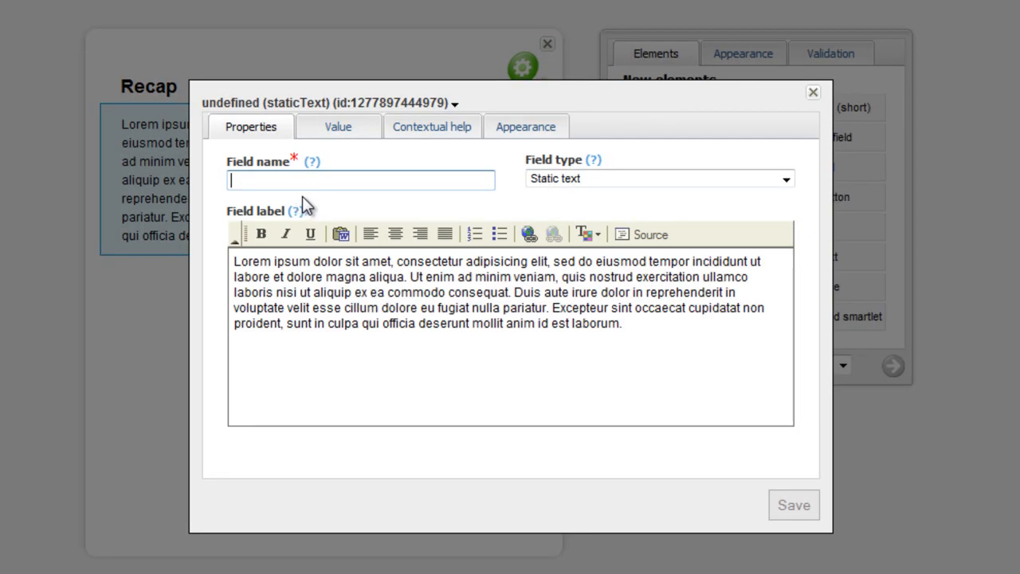
{"action": "type", "text": "message"}
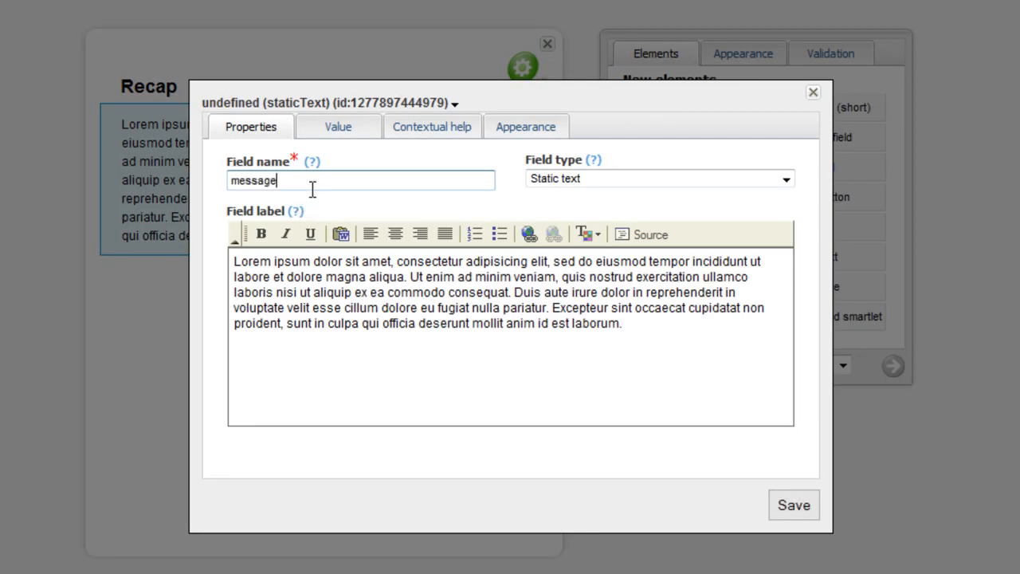
{"action": "left_click", "coordinate": [480, 300]}
{"action": "key", "text": "ctrl+a"}
{"action": "key", "text": "Delete"}
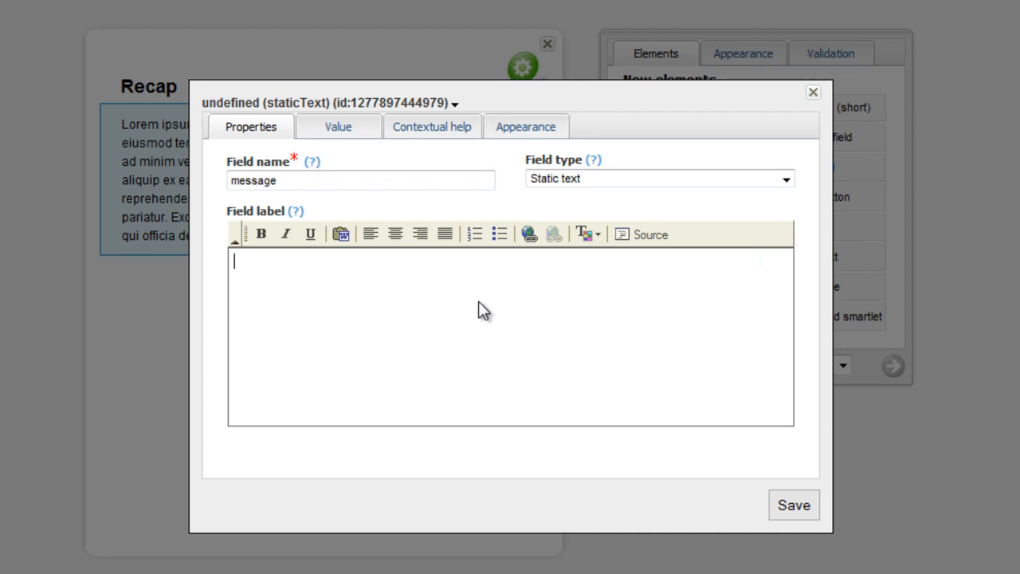
- Begin the message's default value with "Dear", the dynamic value of the Salutation field and a period
{"action": "left_click", "coordinate": [354, 127]}
{"action": "left_click", "coordinate": [279, 276]}
{"action": "type", "text": "Dear"}
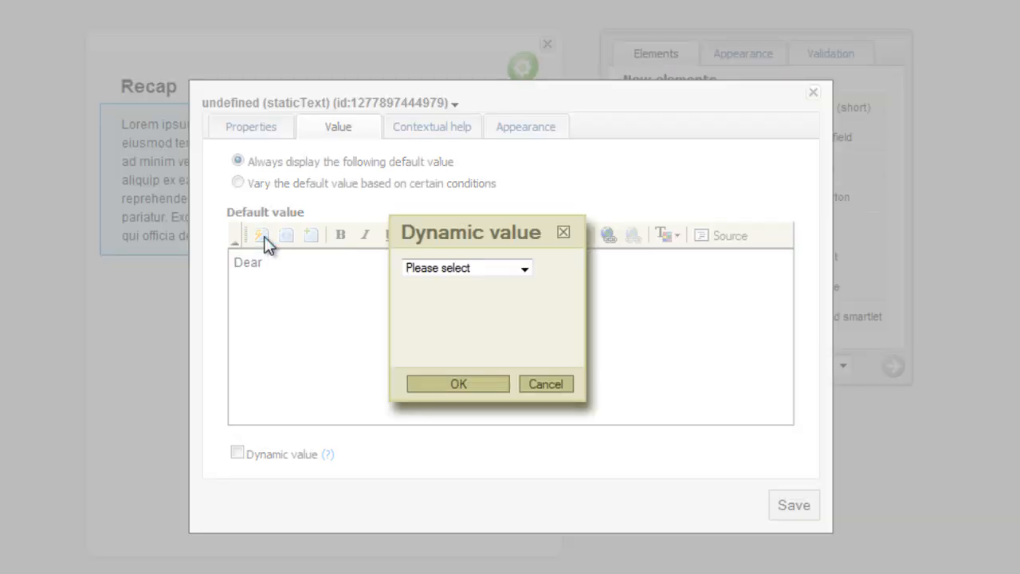
{"action": "left_click", "coordinate": [489, 269]}
{"action": "left_click", "coordinate": [462, 313]}
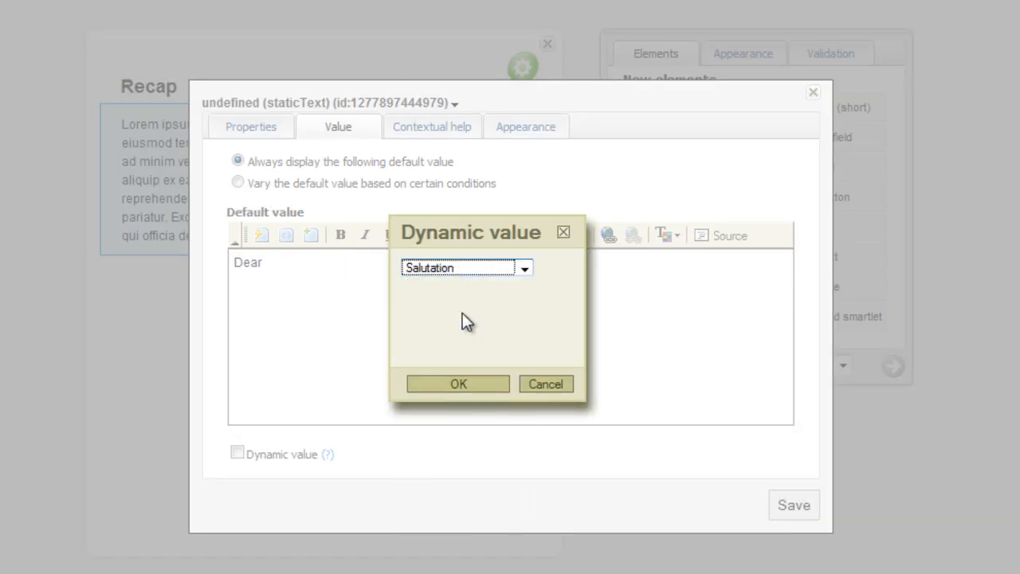
{"action": "left_click", "coordinate": [473, 380]}
{"action": "type", "text": "."}
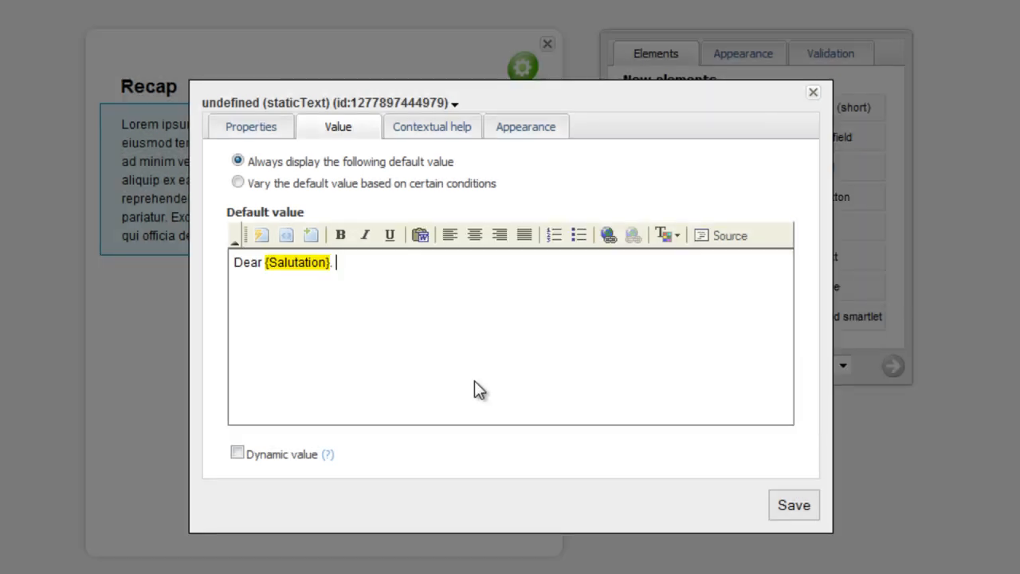
- Insert a Change case function that puts the LastName field in upper case after the salutation
{"action": "left_click", "coordinate": [285, 236]}
{"action": "left_click", "coordinate": [440, 230]}
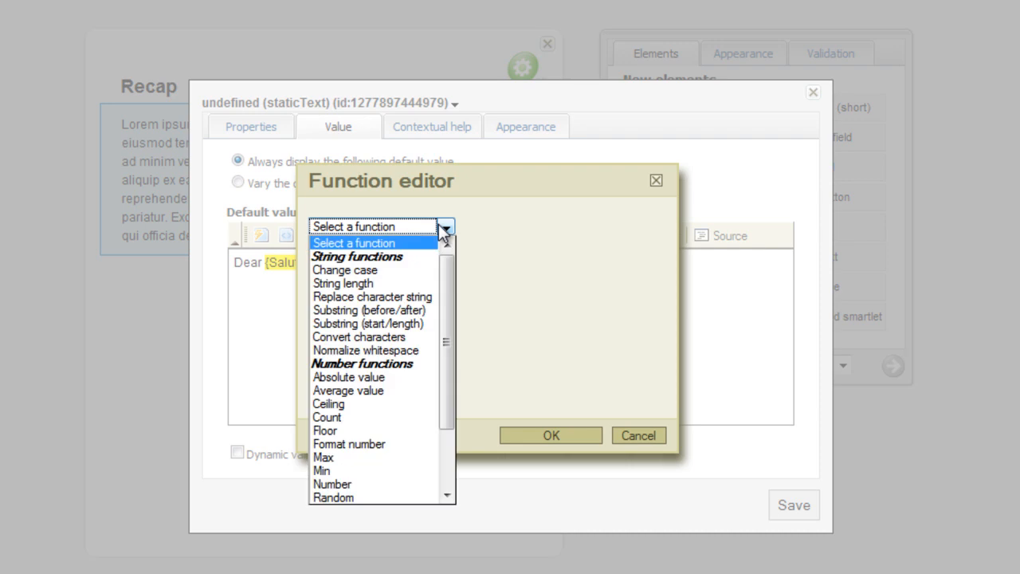
{"action": "left_click", "coordinate": [369, 270]}
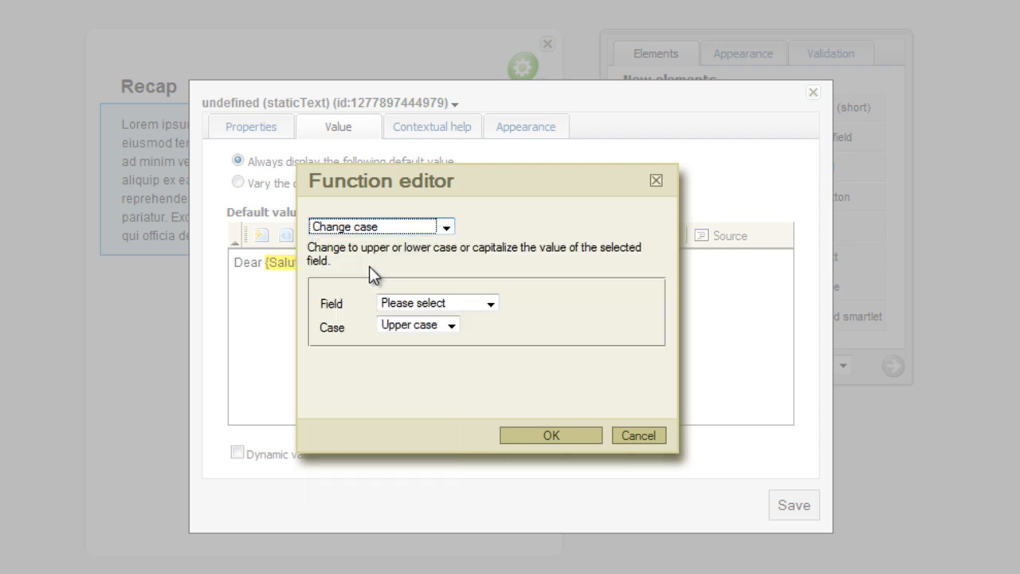
{"action": "left_click", "coordinate": [488, 302]}
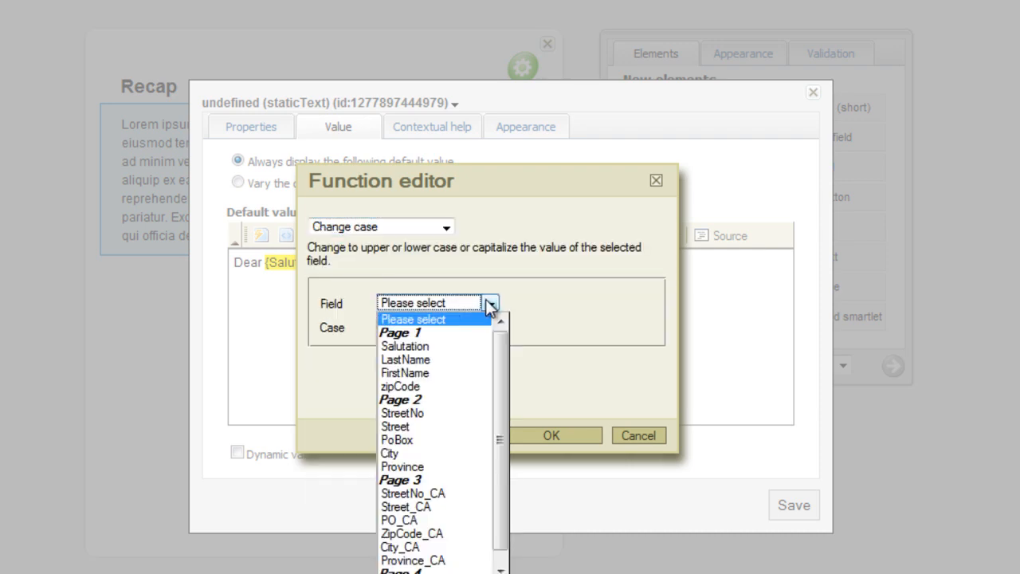
{"action": "left_click", "coordinate": [453, 360]}
{"action": "left_click", "coordinate": [551, 435]}
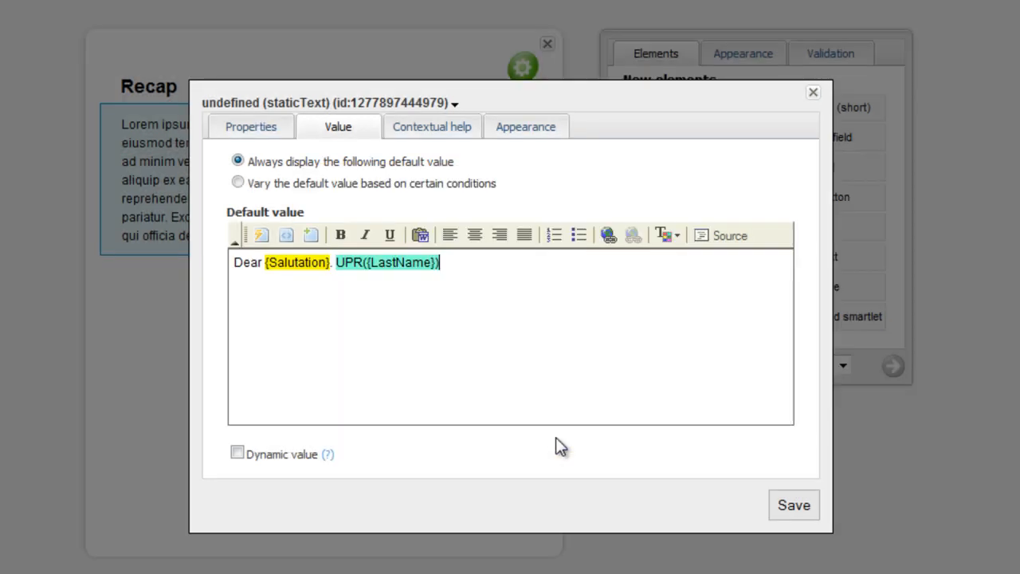
- Complete the message with ", please review the following information:", make it a dynamic value, and save and close the field
{"action": "type", "text": ", please review the following information:"}
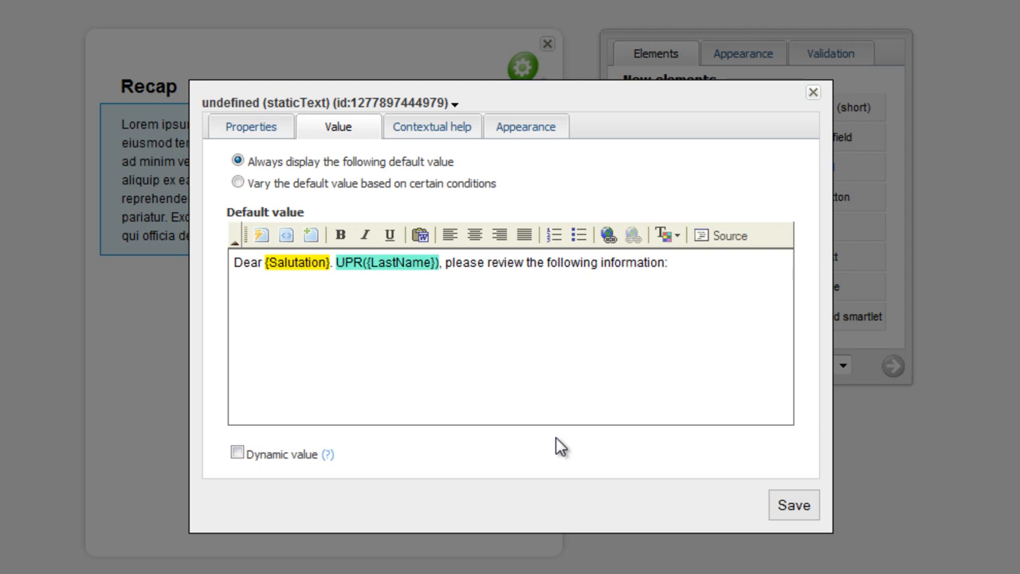
{"action": "left_click", "coordinate": [279, 455]}
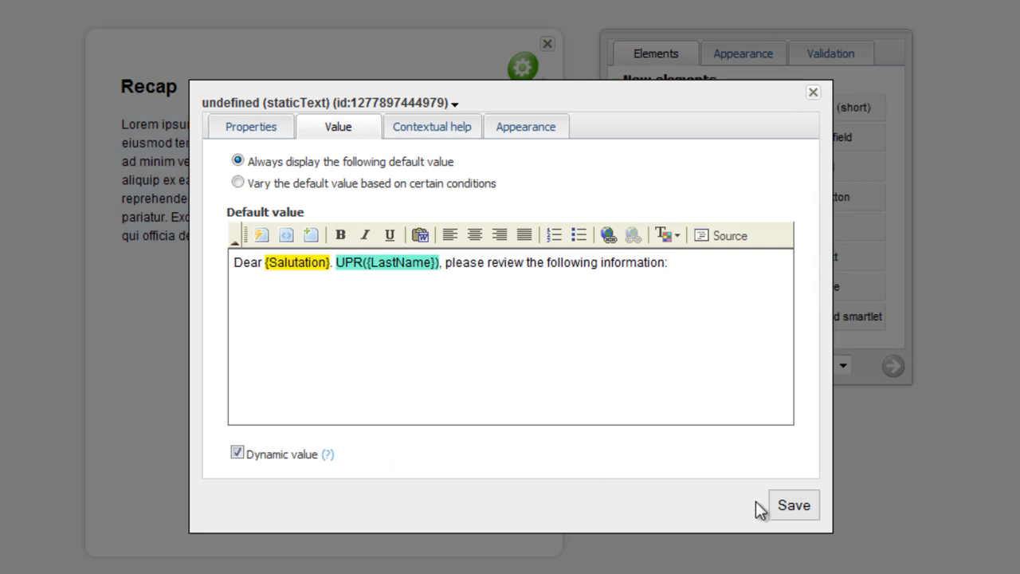
{"action": "left_click", "coordinate": [800, 508]}
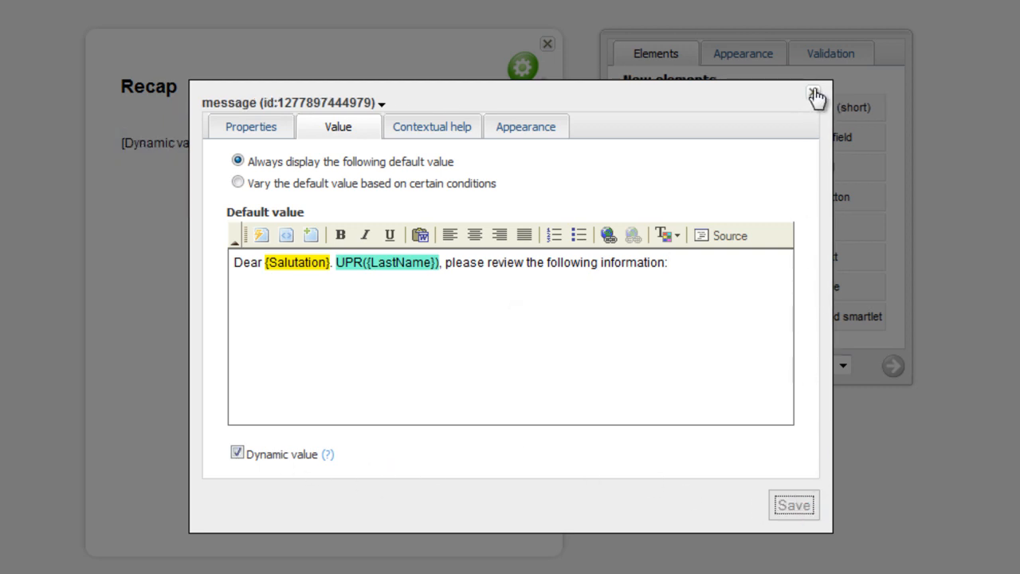
{"action": "left_click", "coordinate": [813, 93]}
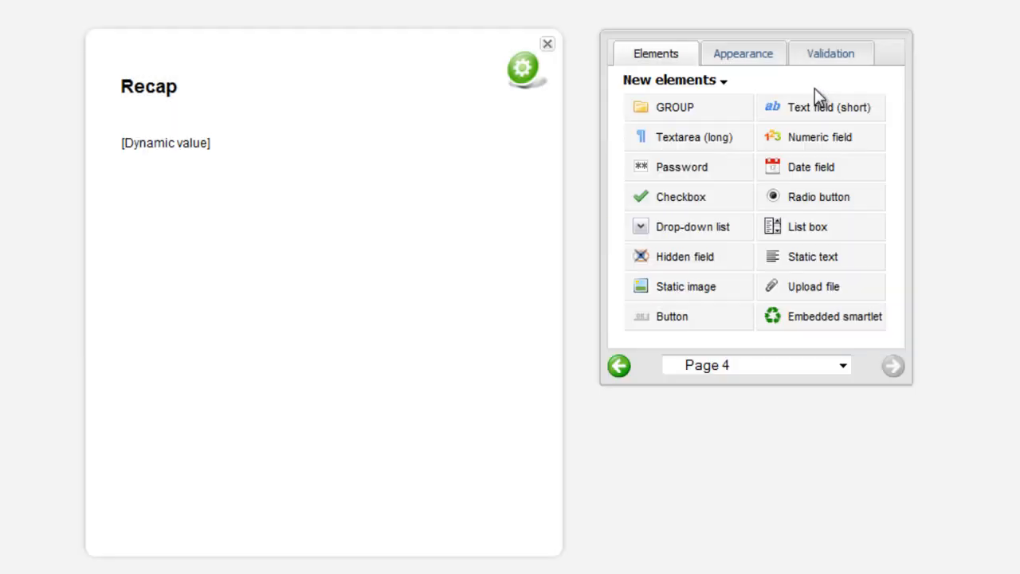
- Place the Data summary smartlet element below the message on the Recap page and return to the smartlet's page overview
{"action": "left_click", "coordinate": [672, 80]}
{"action": "mouse_move", "coordinate": [719, 165]}
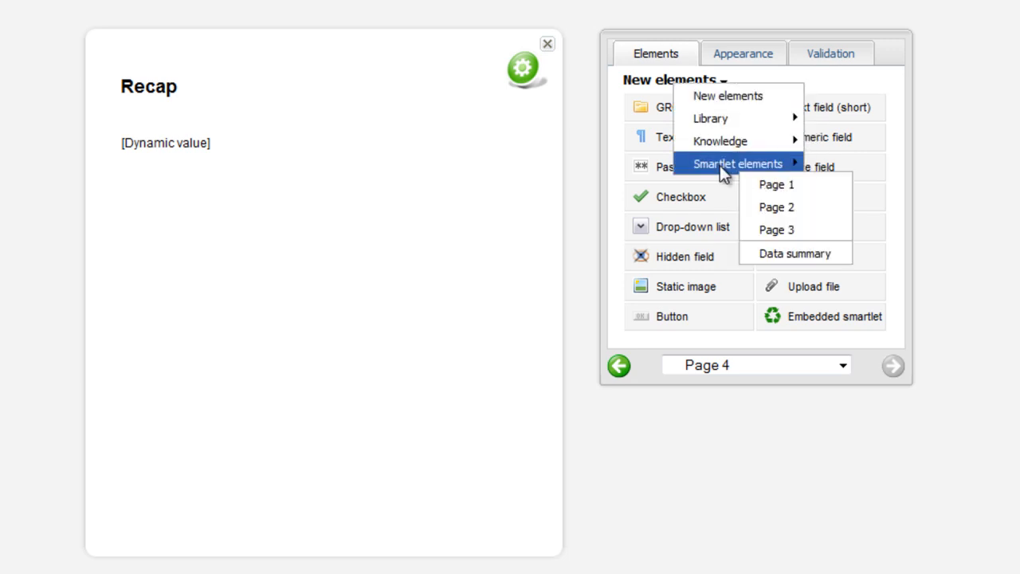
{"action": "left_click", "coordinate": [796, 253]}
{"action": "left_click", "coordinate": [692, 106]}
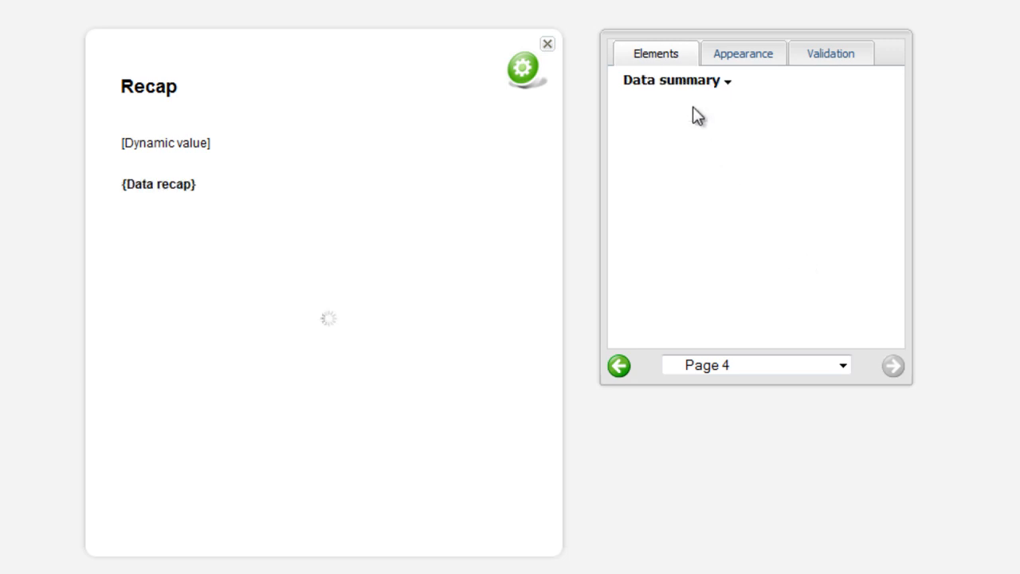
{"action": "left_click", "coordinate": [546, 45]}
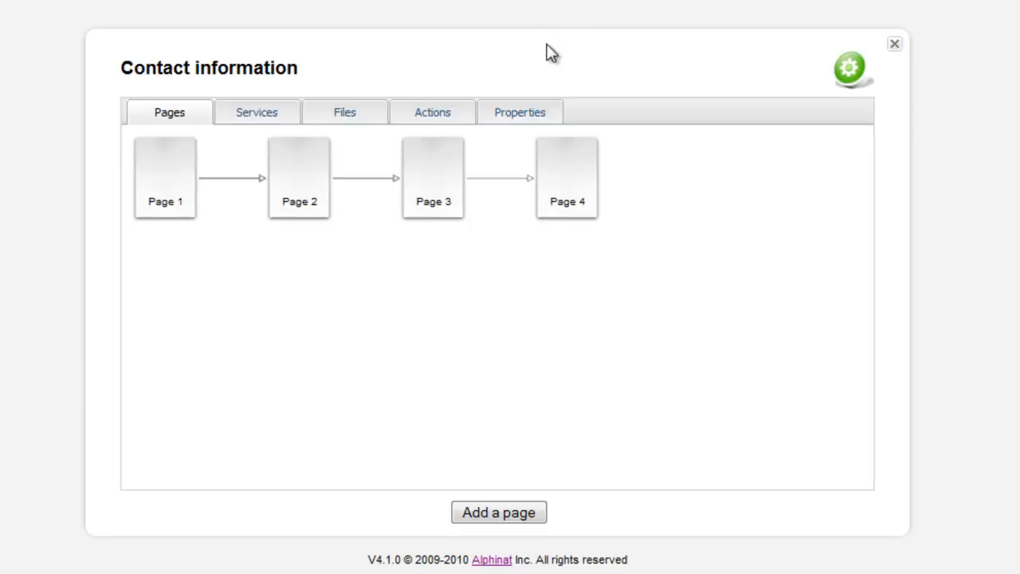
- Enable conditional branching on the Page 2 destination in Page 1's forward navigation settings
{"action": "right_click", "coordinate": [164, 194]}
{"action": "left_click", "coordinate": [231, 223]}
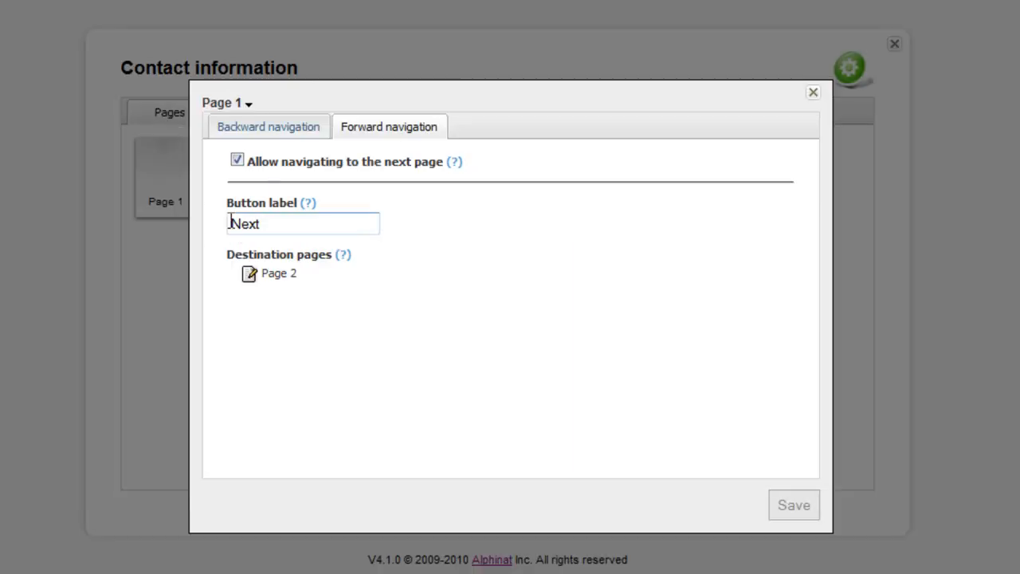
{"action": "right_click", "coordinate": [250, 281]}
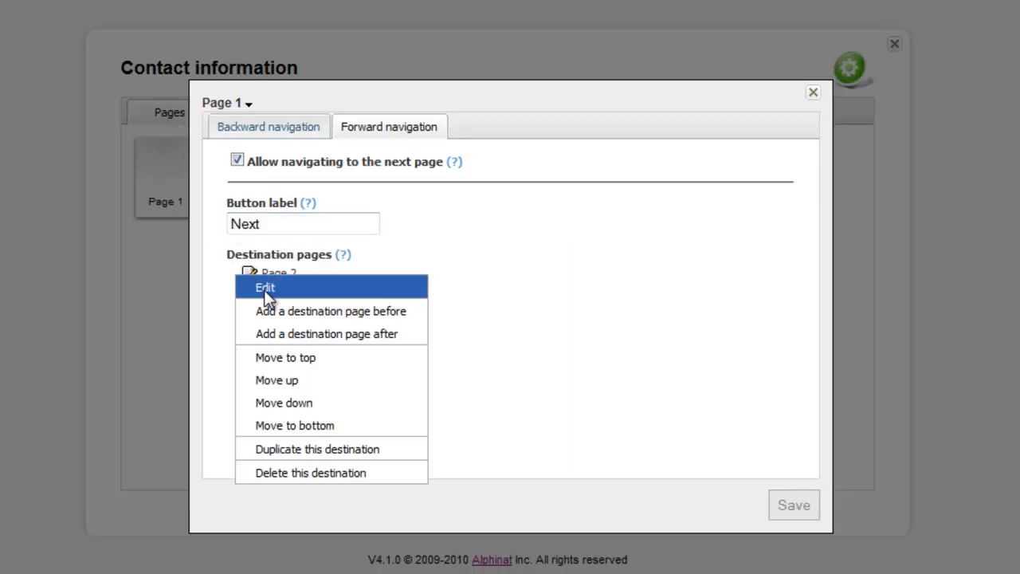
{"action": "left_click", "coordinate": [263, 288]}
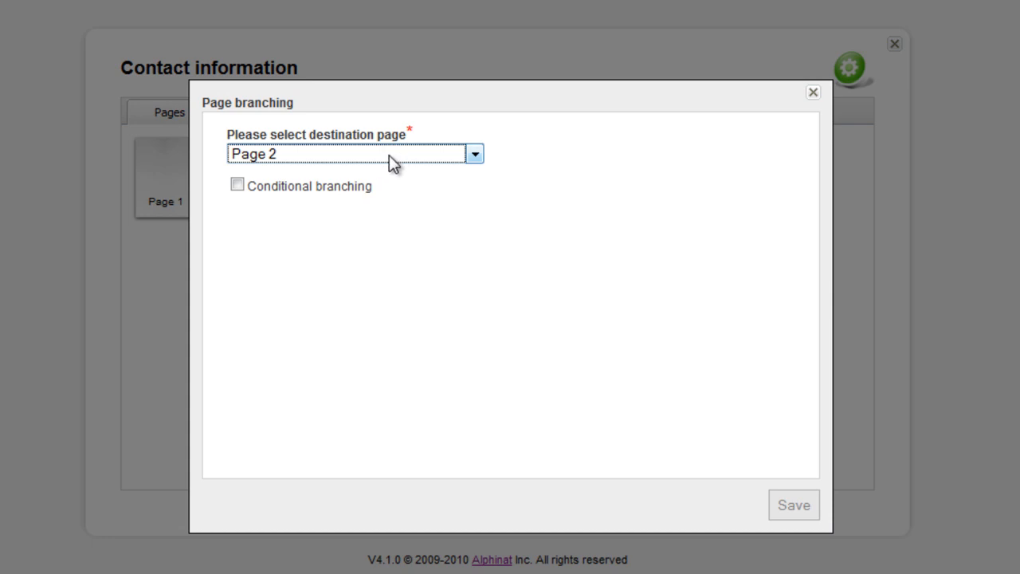
{"action": "left_click", "coordinate": [340, 186]}
- Add a field-value condition to the Page 2 branching requiring that zipCode starts with "H"
{"action": "left_click", "coordinate": [243, 221]}
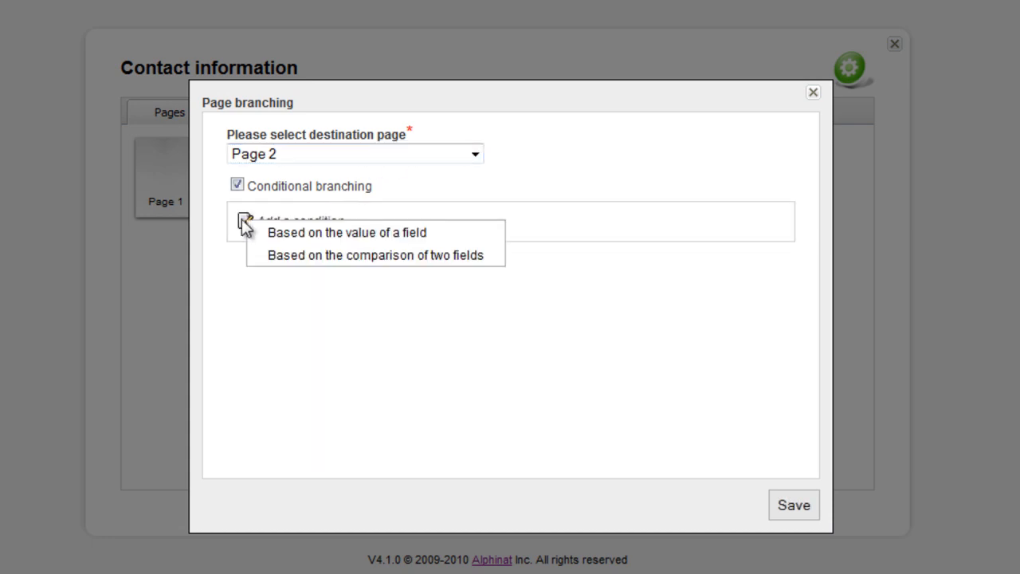
{"action": "left_click", "coordinate": [294, 231]}
{"action": "left_click", "coordinate": [394, 274]}
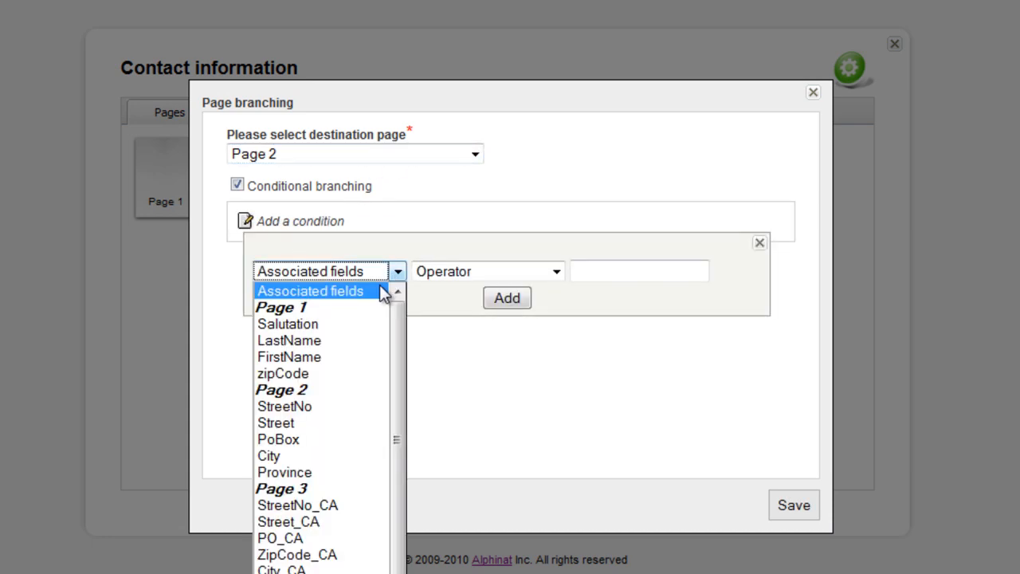
{"action": "left_click", "coordinate": [334, 374]}
{"action": "left_click", "coordinate": [556, 271]}
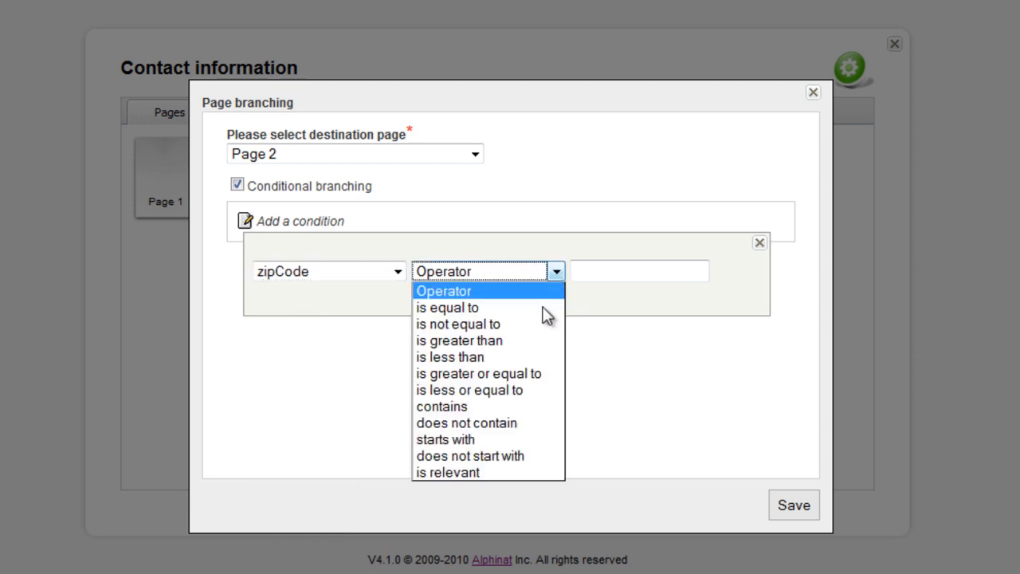
{"action": "left_click", "coordinate": [514, 440]}
{"action": "left_click", "coordinate": [618, 274]}
{"action": "type", "text": "H"}
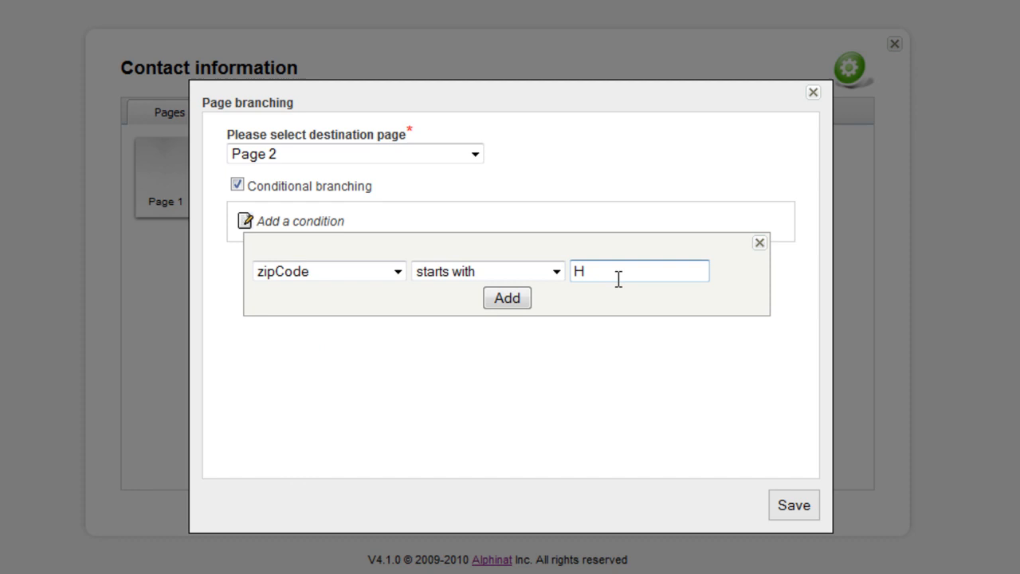
{"action": "left_click", "coordinate": [510, 301]}
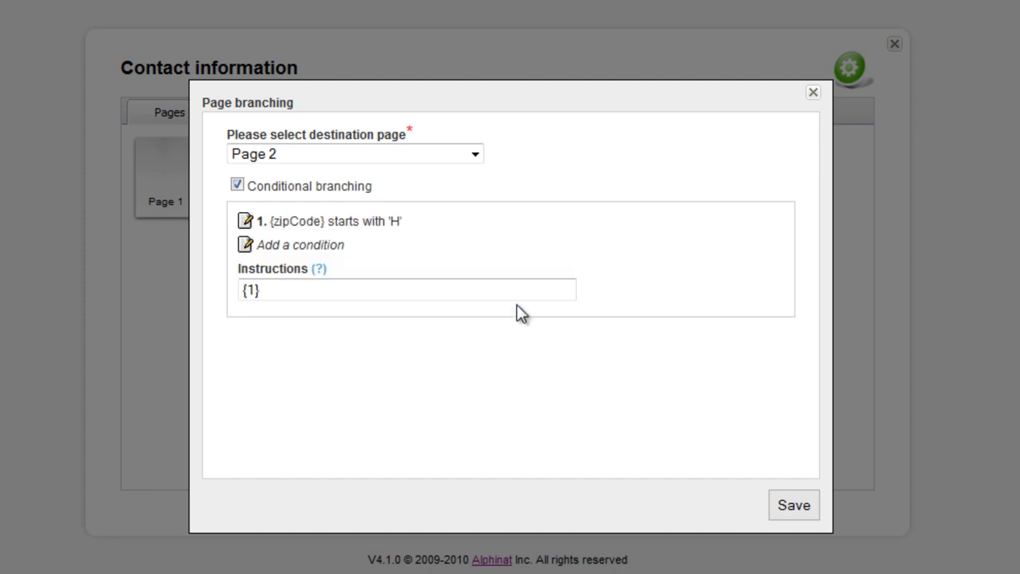
- Add a second field-value condition requiring that zipCode starts with "J"
{"action": "left_click", "coordinate": [245, 247]}
{"action": "left_click", "coordinate": [300, 256]}
{"action": "left_click", "coordinate": [396, 296]}
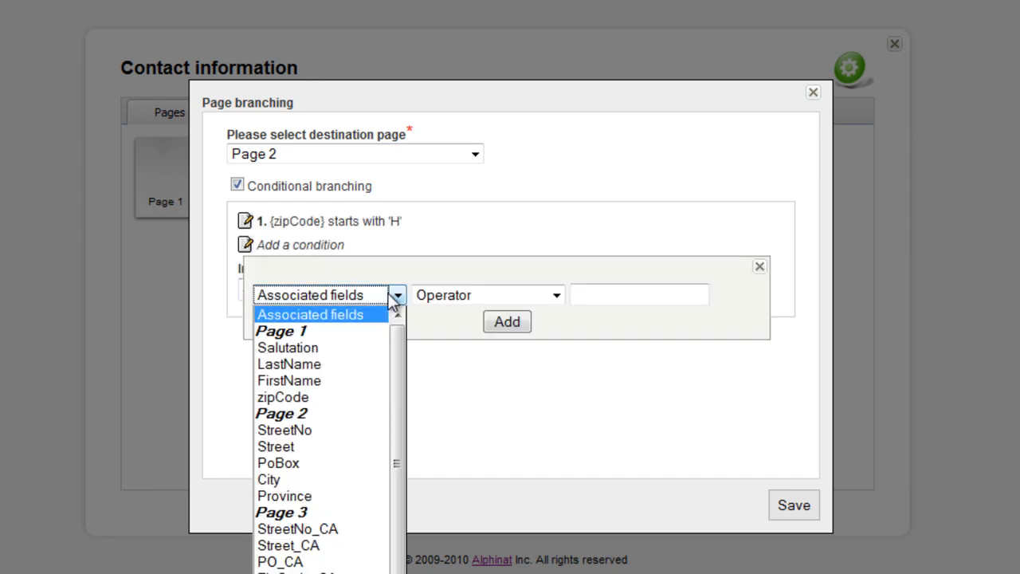
{"action": "left_click", "coordinate": [347, 397]}
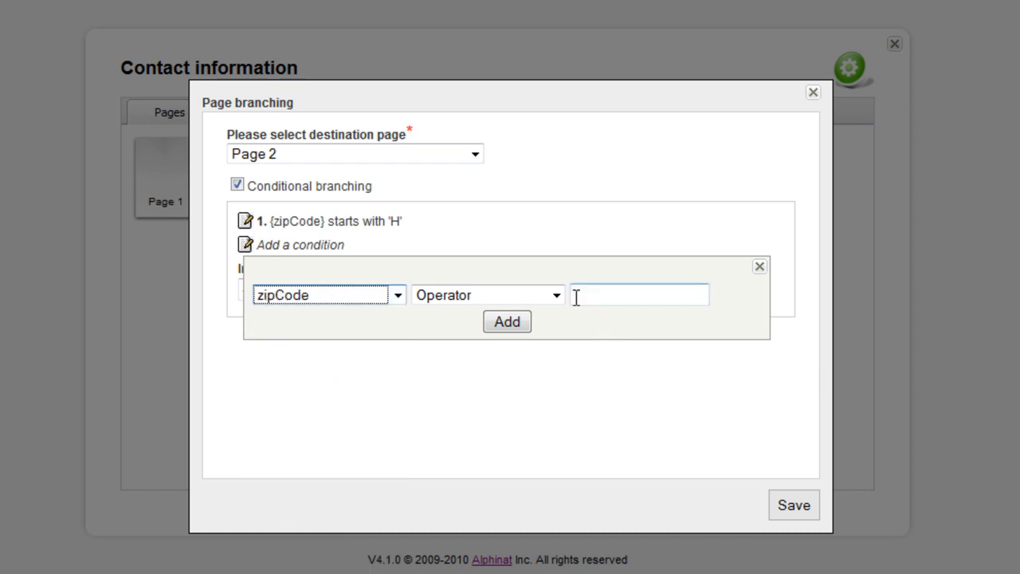
{"action": "left_click", "coordinate": [556, 295]}
{"action": "left_click", "coordinate": [488, 470]}
{"action": "left_click", "coordinate": [619, 296]}
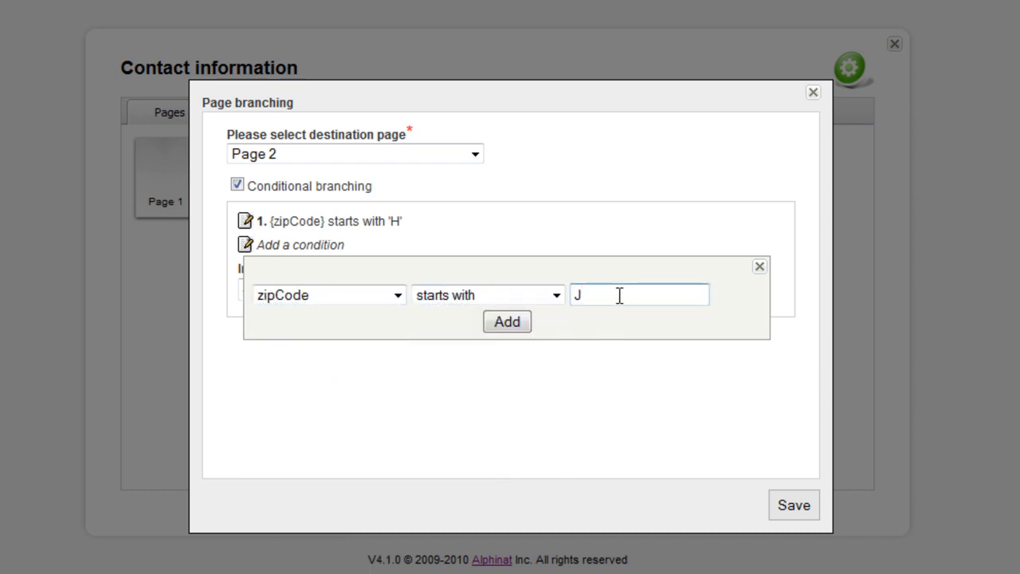
{"action": "left_click", "coordinate": [515, 324]}
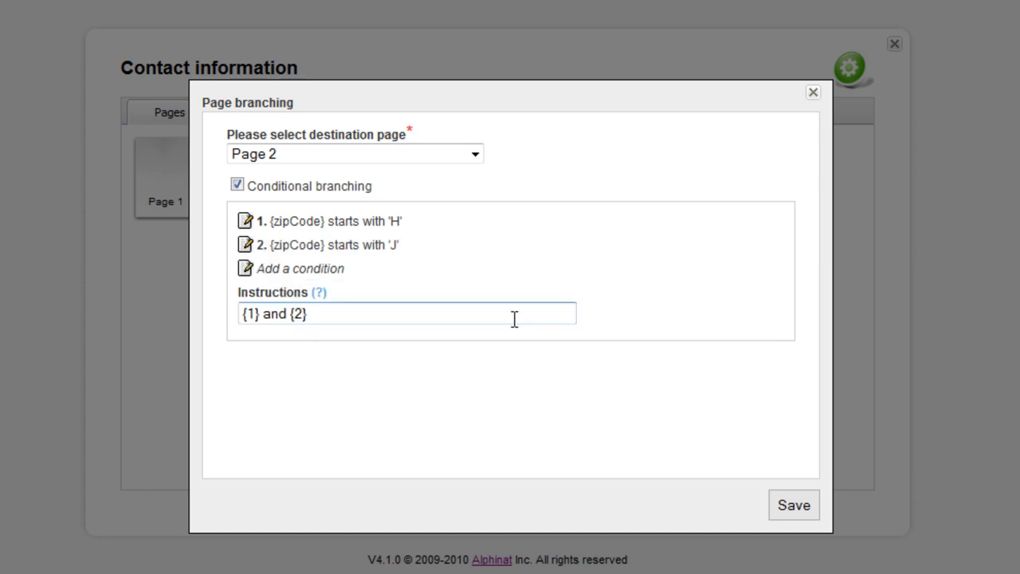
- Change the condition instructions to "{1} or {2}" and save the Page 2 branching
{"action": "left_click", "coordinate": [263, 314]}
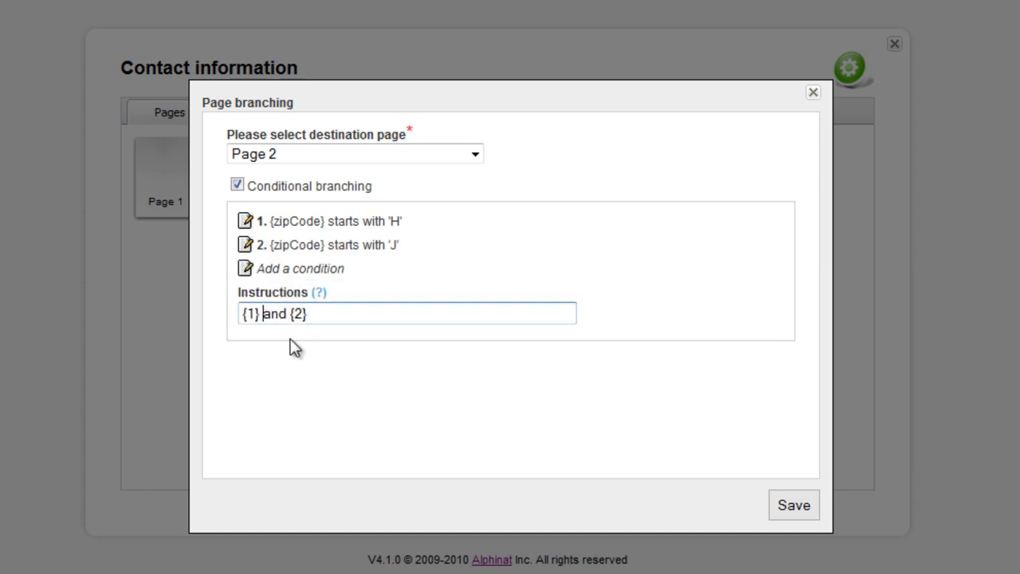
{"action": "type", "text": "or"}
{"action": "left_click", "coordinate": [789, 505]}
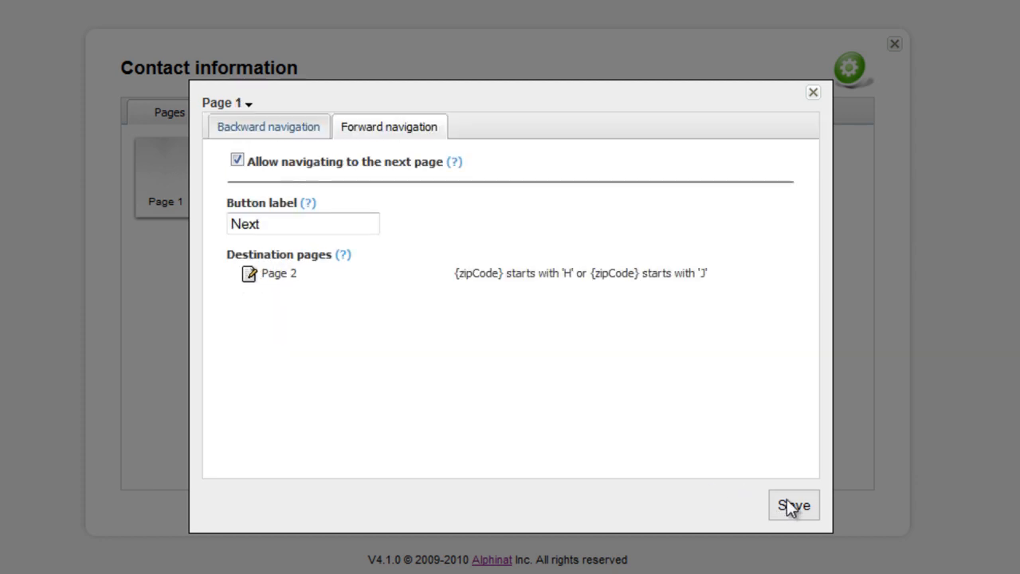
- Add Page 3 as an unconditional destination after Page 2, then save and close Page 1's navigation settings
{"action": "left_click", "coordinate": [249, 279]}
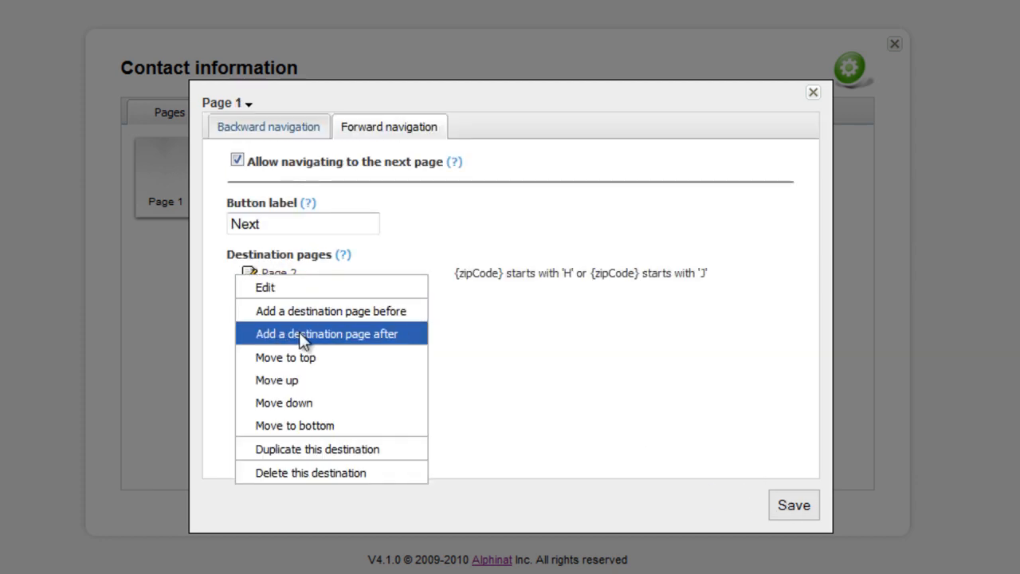
{"action": "left_click", "coordinate": [335, 333]}
{"action": "left_click", "coordinate": [473, 154]}
{"action": "left_click", "coordinate": [361, 219]}
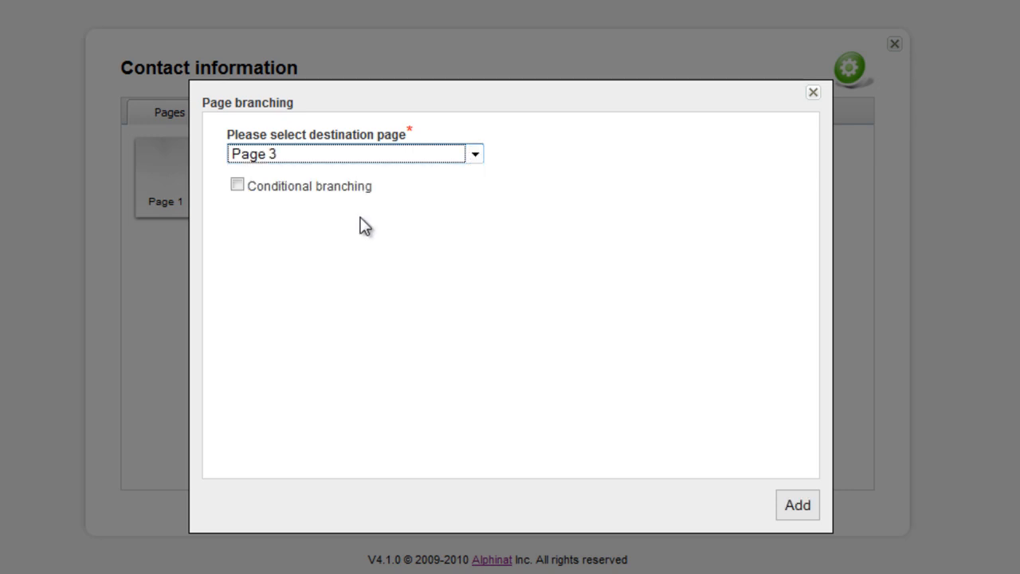
{"action": "left_click", "coordinate": [797, 505]}
{"action": "left_click", "coordinate": [798, 505]}
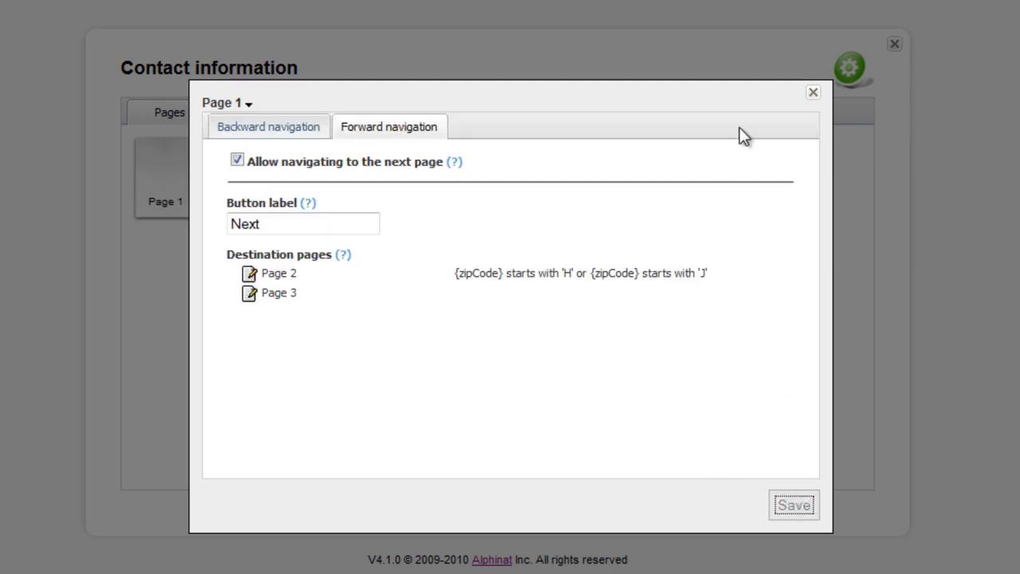
{"action": "left_click", "coordinate": [813, 92]}
- Start a new connection of type Web service in the Connections area
{"action": "mouse_move", "coordinate": [222, 183]}
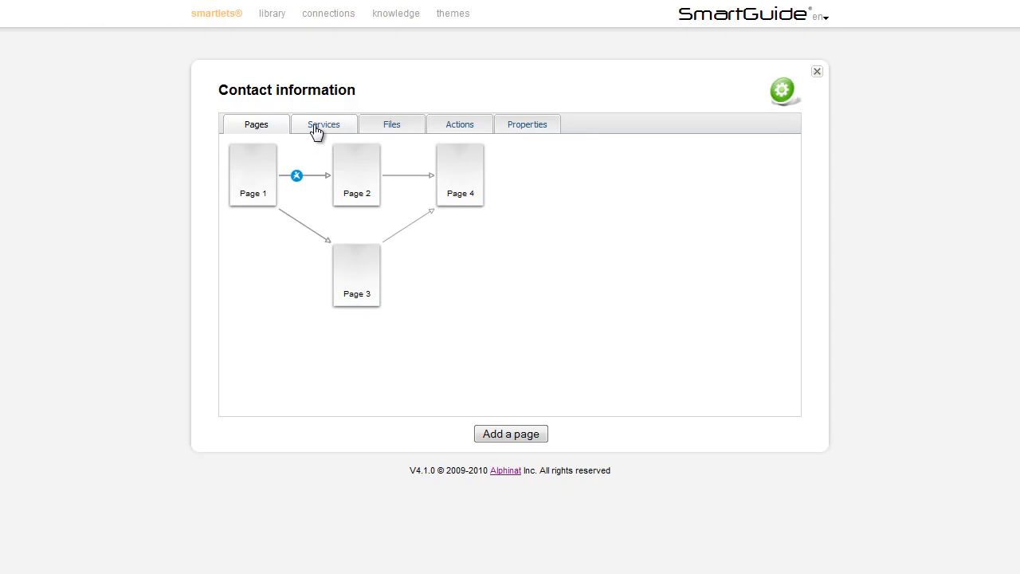
{"action": "left_click", "coordinate": [316, 128]}
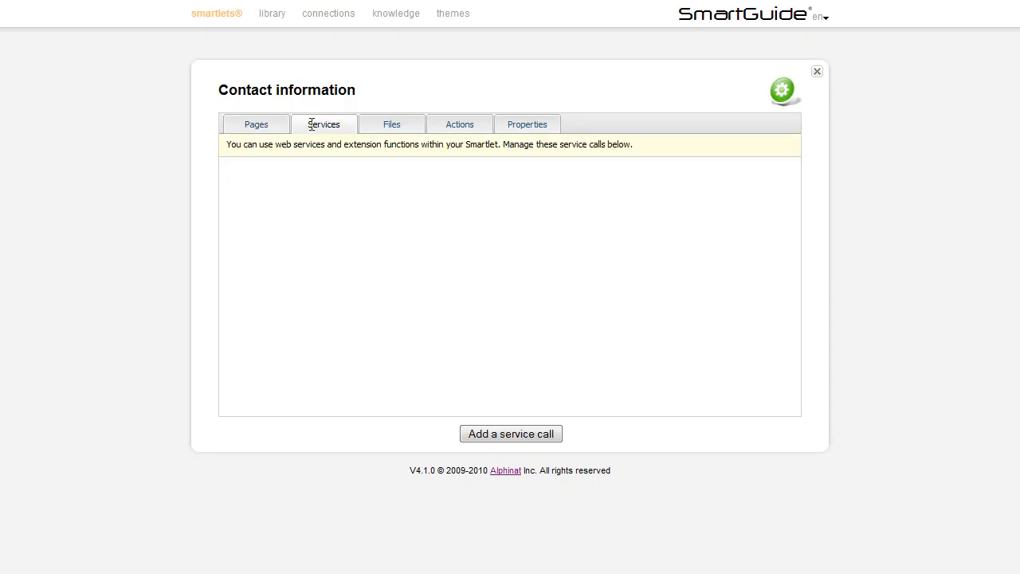
{"action": "left_click", "coordinate": [327, 14]}
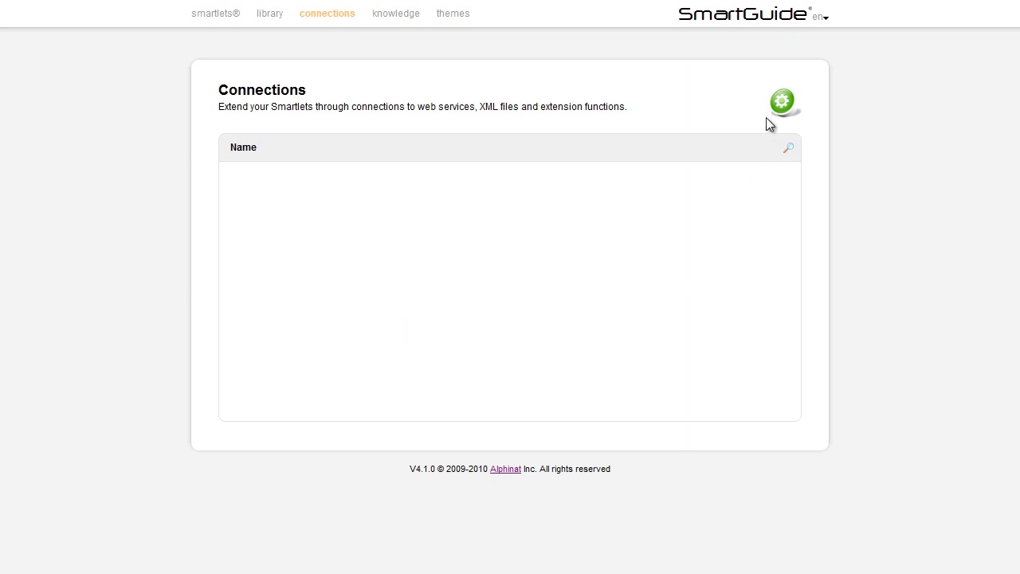
{"action": "left_click", "coordinate": [781, 101]}
{"action": "left_click", "coordinate": [802, 124]}
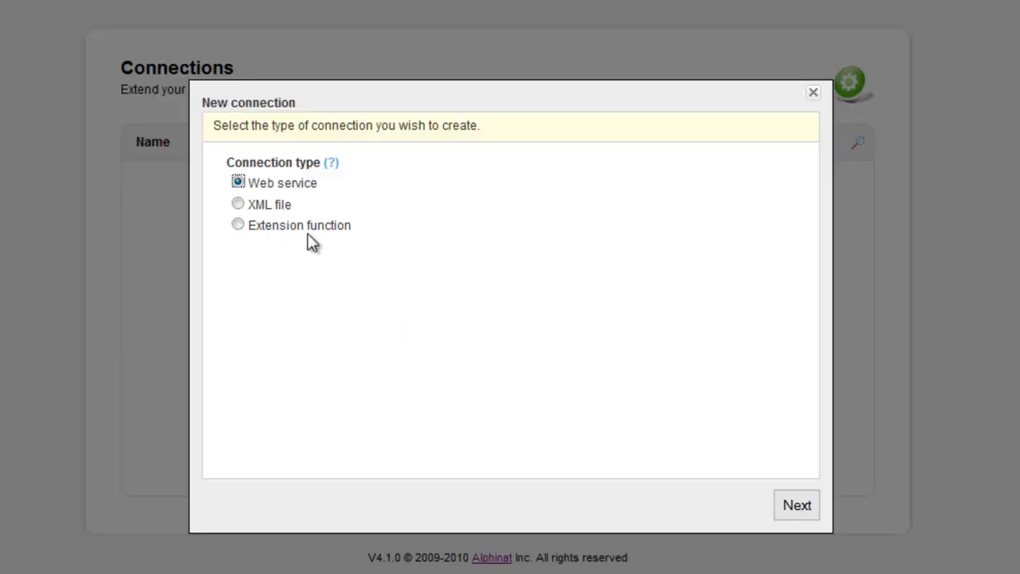
{"action": "left_click", "coordinate": [797, 505]}
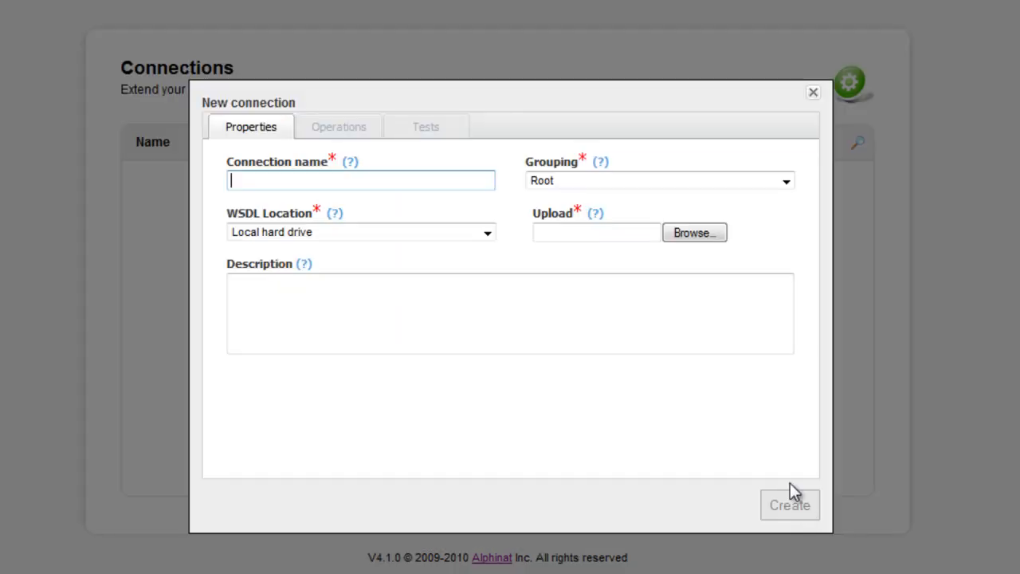
{"action": "type", "text": "Get address details"}
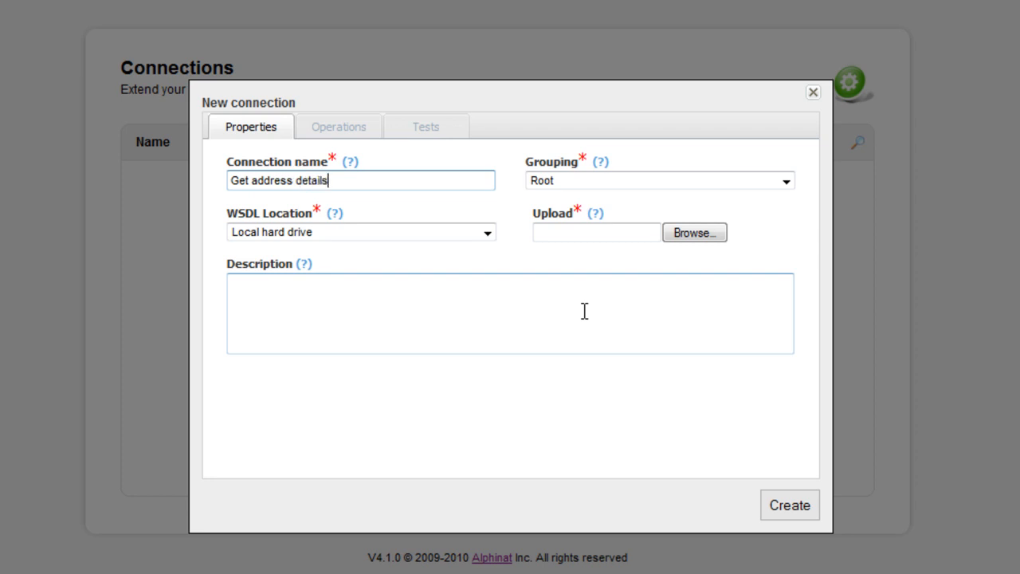
{"action": "left_click", "coordinate": [439, 235]}
{"action": "left_click", "coordinate": [417, 261]}
{"action": "left_click", "coordinate": [559, 232]}
{"action": "type", "text": "http://localhost/ws/wsdl/GetAddress.wsdl"}
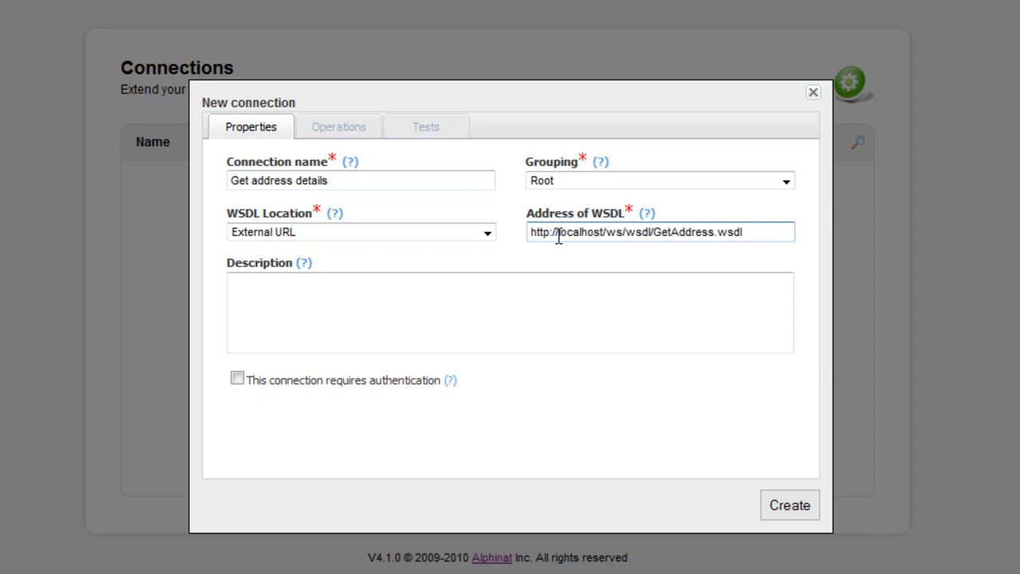
{"action": "left_click", "coordinate": [788, 511]}
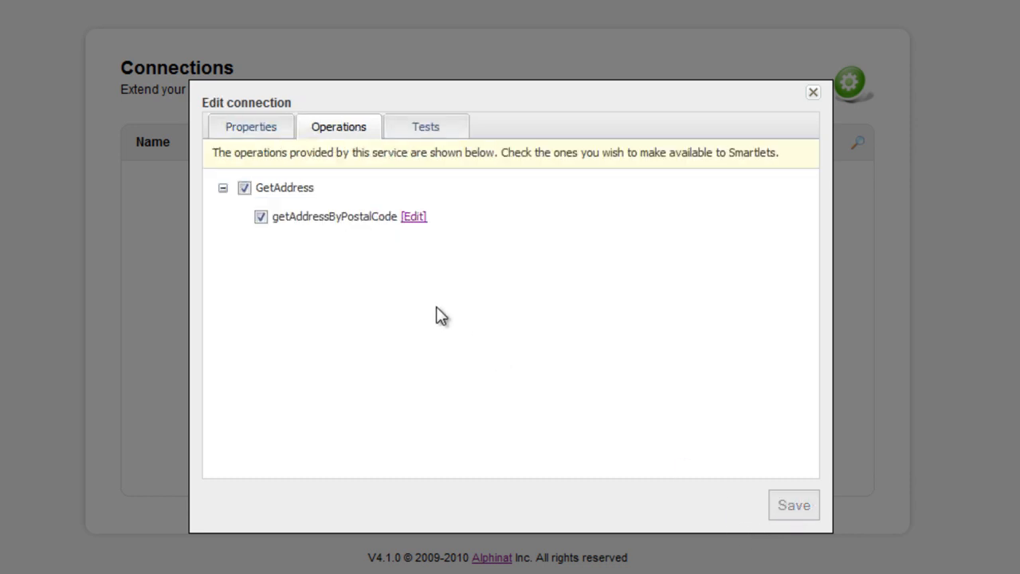
- Test the getAddressByPostalCode operation with postal code H2X 1A5, examine the returned address fields, and close the connection
{"action": "left_click", "coordinate": [426, 127]}
{"action": "left_click", "coordinate": [388, 273]}
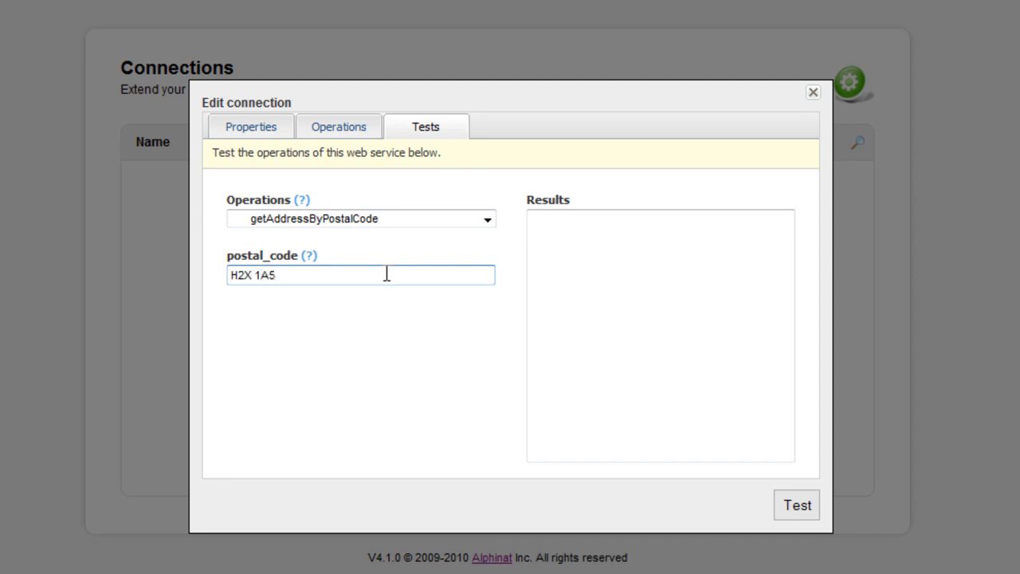
{"action": "left_click", "coordinate": [795, 507]}
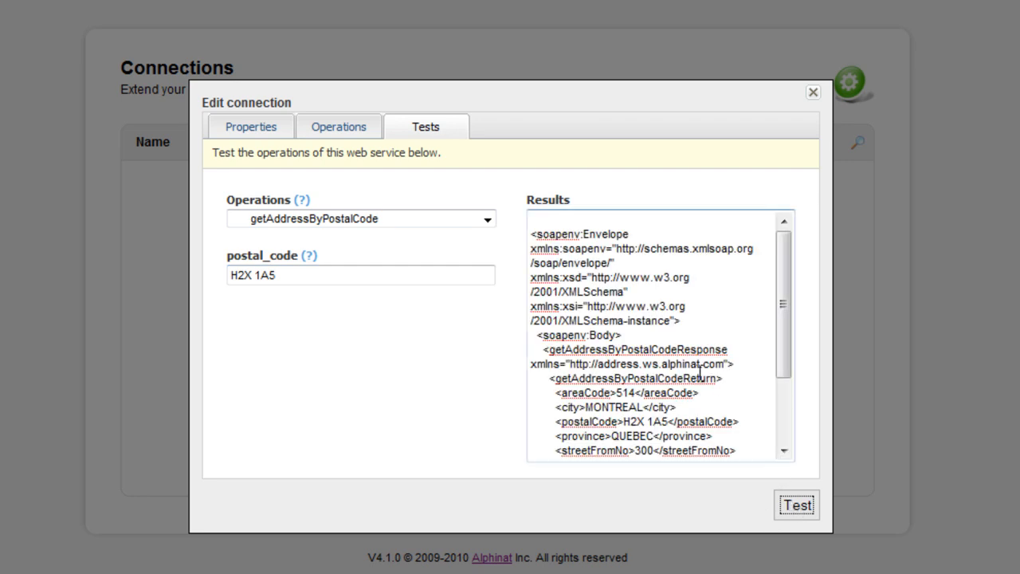
{"action": "left_click_drag", "start_coordinate": [559, 392], "coordinate": [737, 445]}
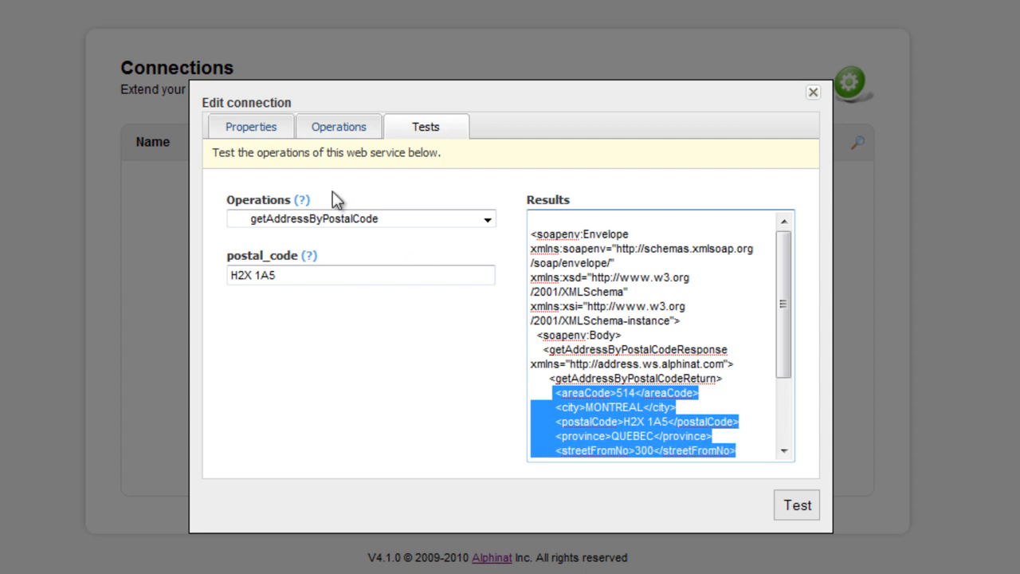
{"action": "left_click", "coordinate": [252, 131]}
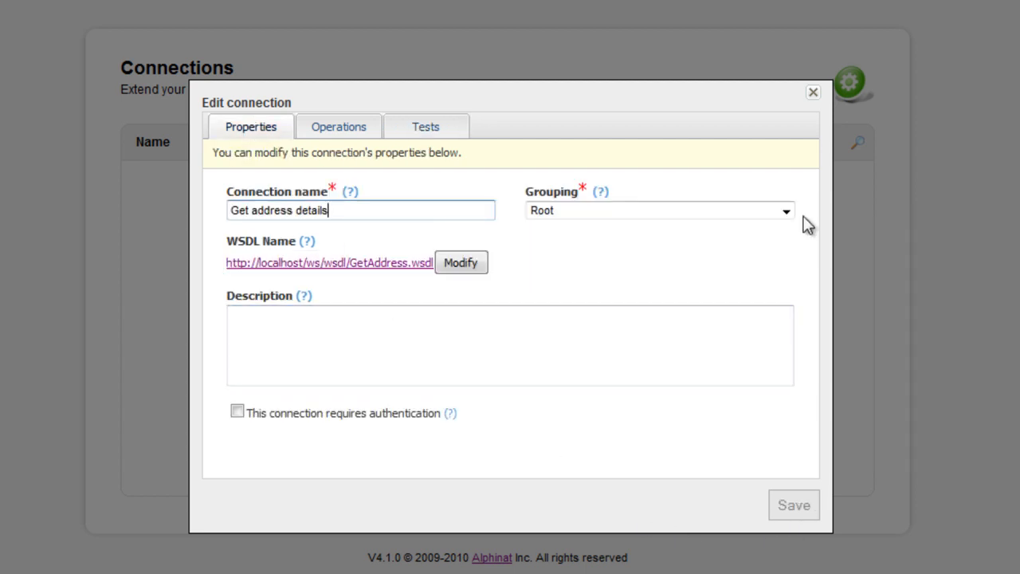
{"action": "left_click", "coordinate": [813, 92]}
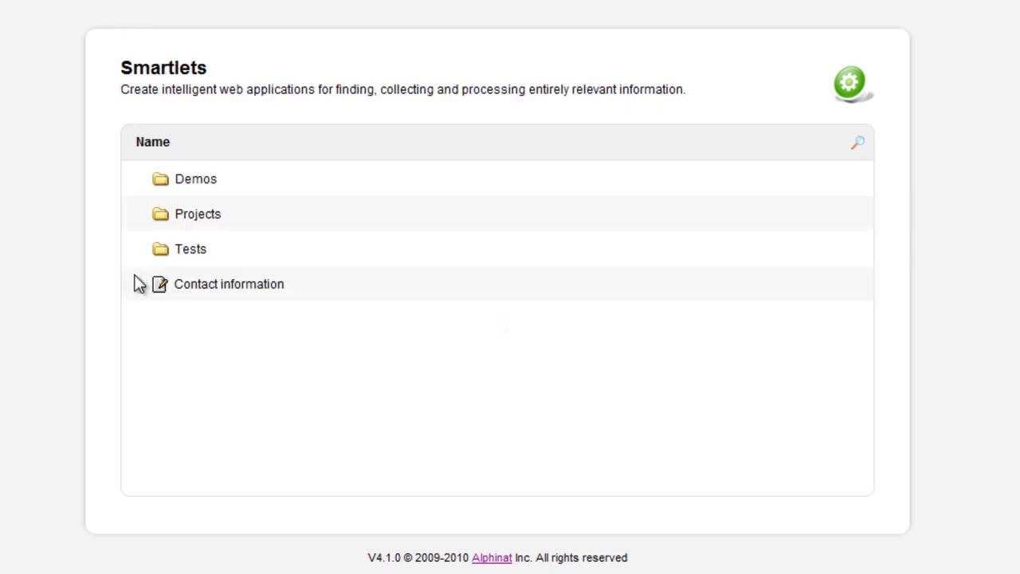
- Add a service call to the Contact information smartlet using the Get address details connection and its getAddressByPostalCode operation
{"action": "left_click", "coordinate": [160, 288]}
{"action": "left_click", "coordinate": [177, 294]}
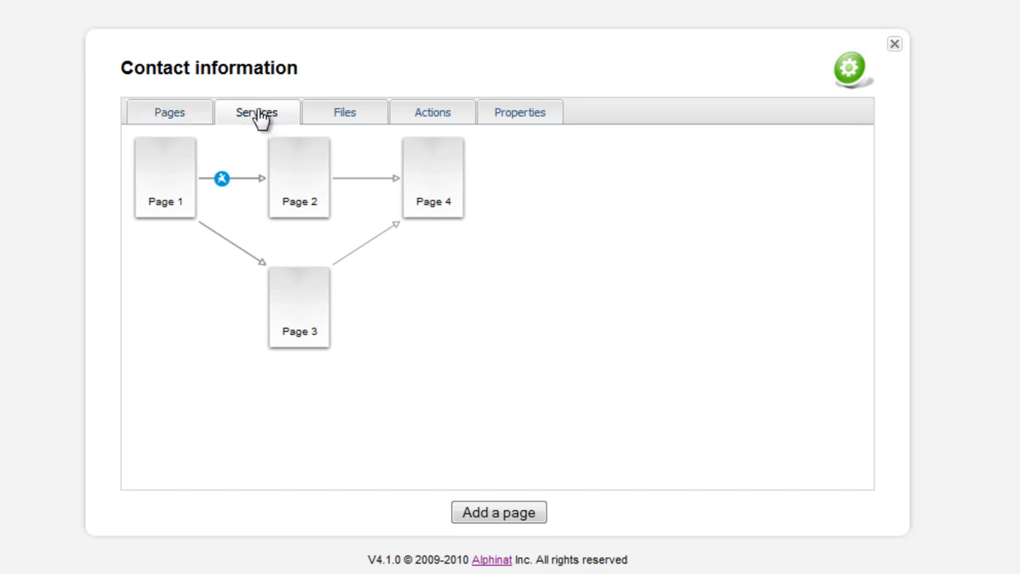
{"action": "left_click", "coordinate": [257, 113]}
{"action": "left_click", "coordinate": [525, 510]}
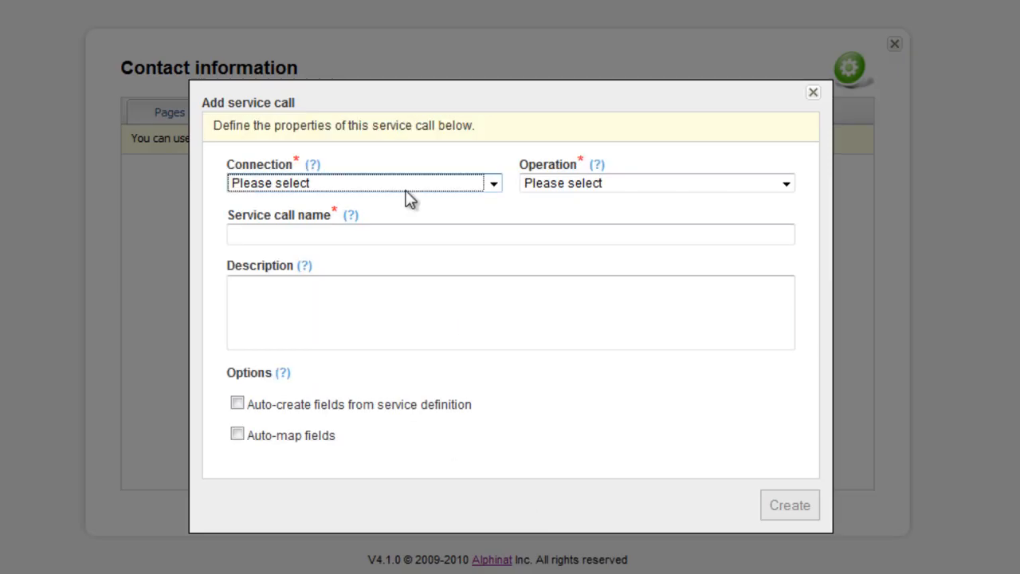
{"action": "left_click", "coordinate": [412, 183]}
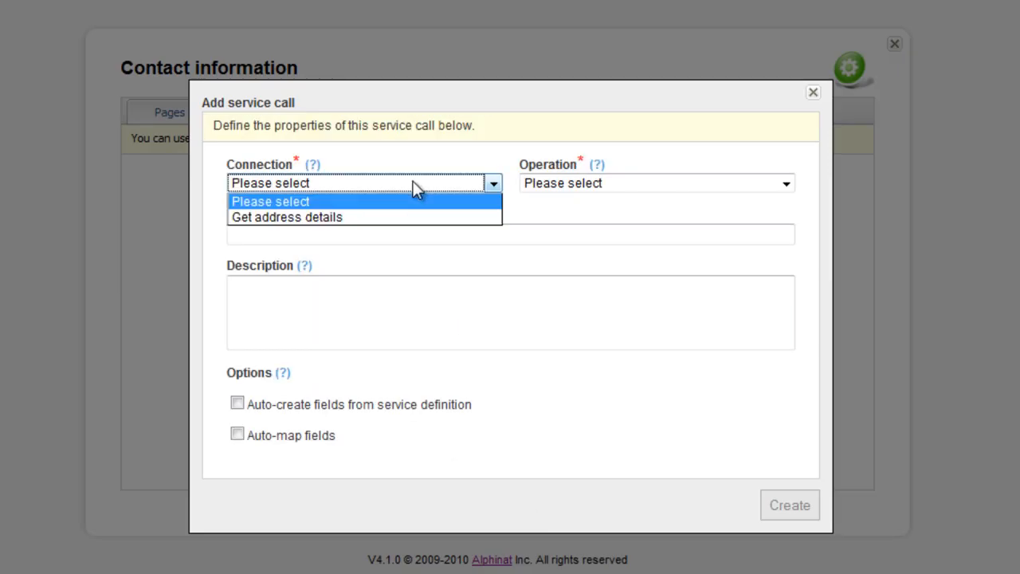
{"action": "left_click", "coordinate": [351, 217]}
{"action": "left_click", "coordinate": [659, 184]}
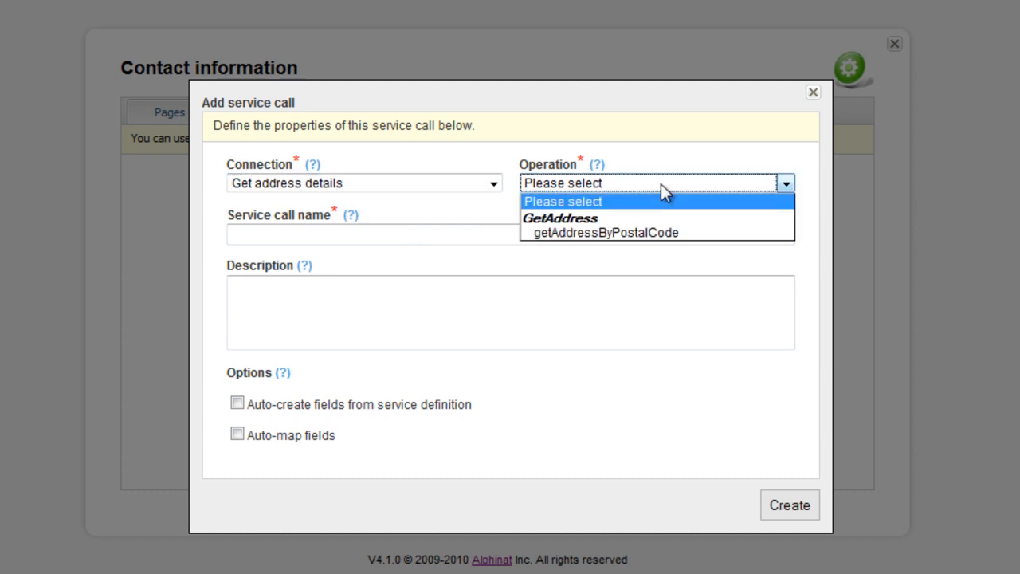
{"action": "left_click", "coordinate": [671, 233]}
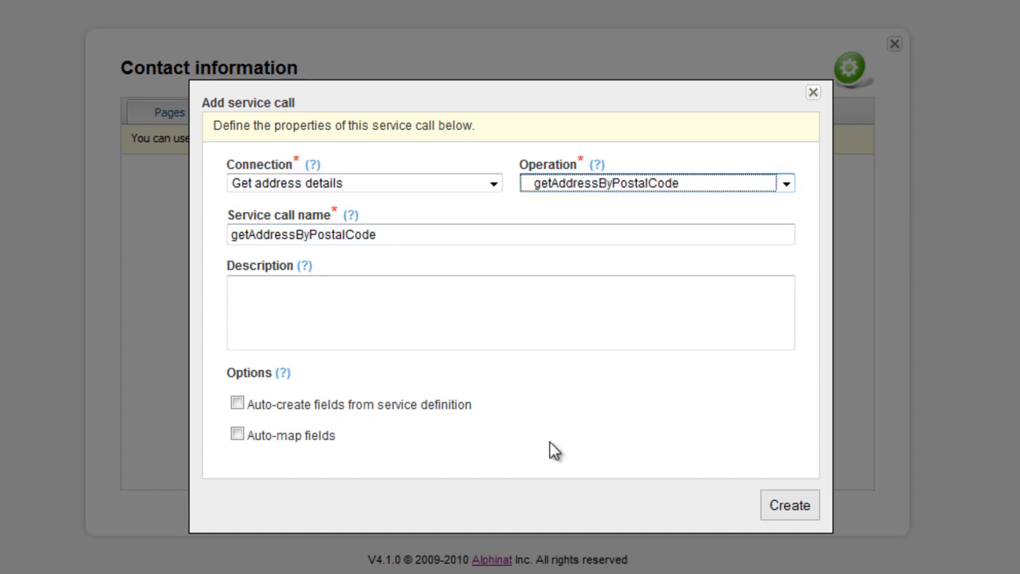
{"action": "left_click", "coordinate": [785, 504]}
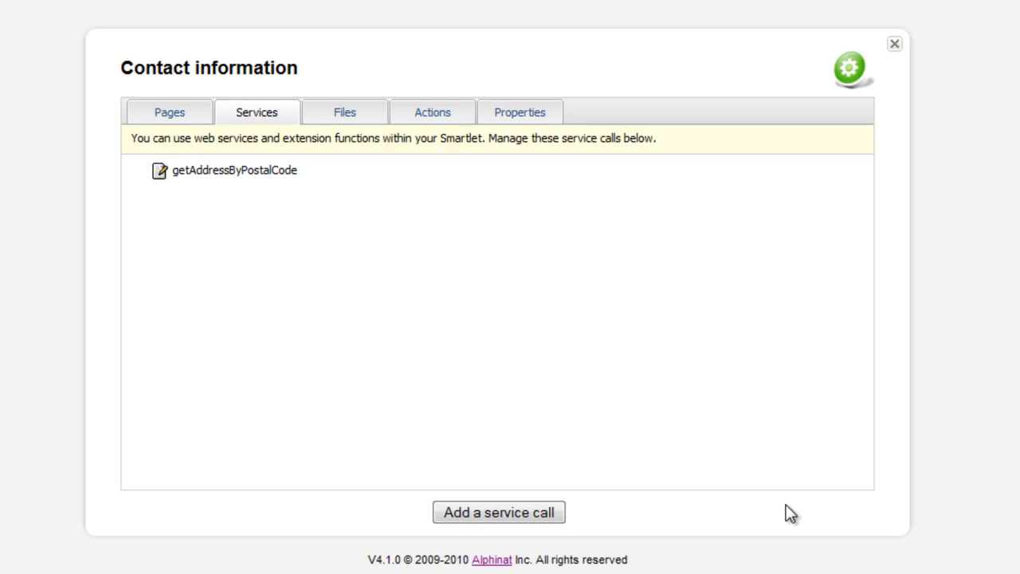
- Associate the postal_code input of the getAddressByPostalCode service call with the dynamic value zipCode from Page 1 and save it
{"action": "left_click", "coordinate": [161, 177]}
{"action": "left_click", "coordinate": [176, 181]}
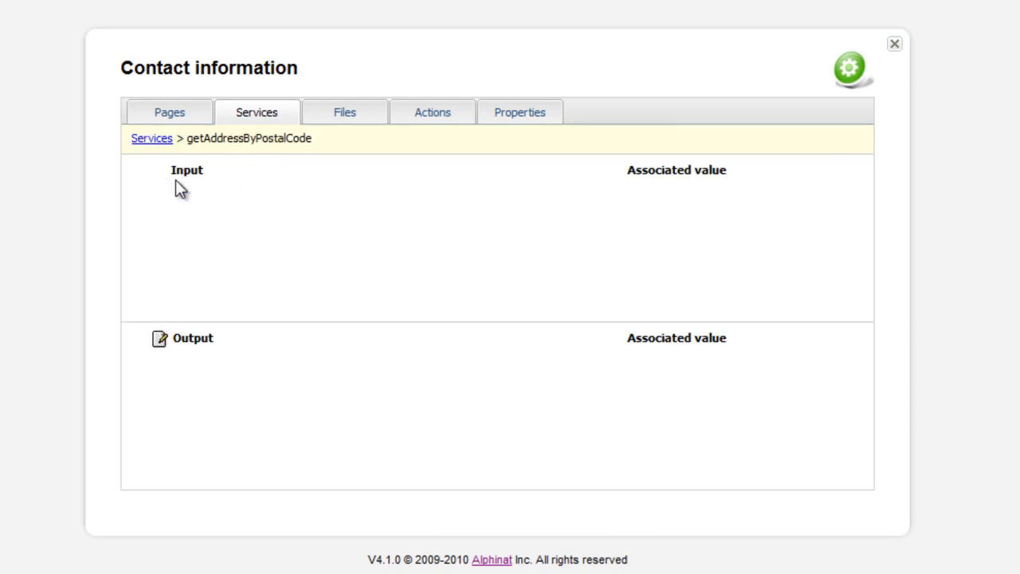
{"action": "left_click", "coordinate": [160, 205]}
{"action": "left_click", "coordinate": [186, 211]}
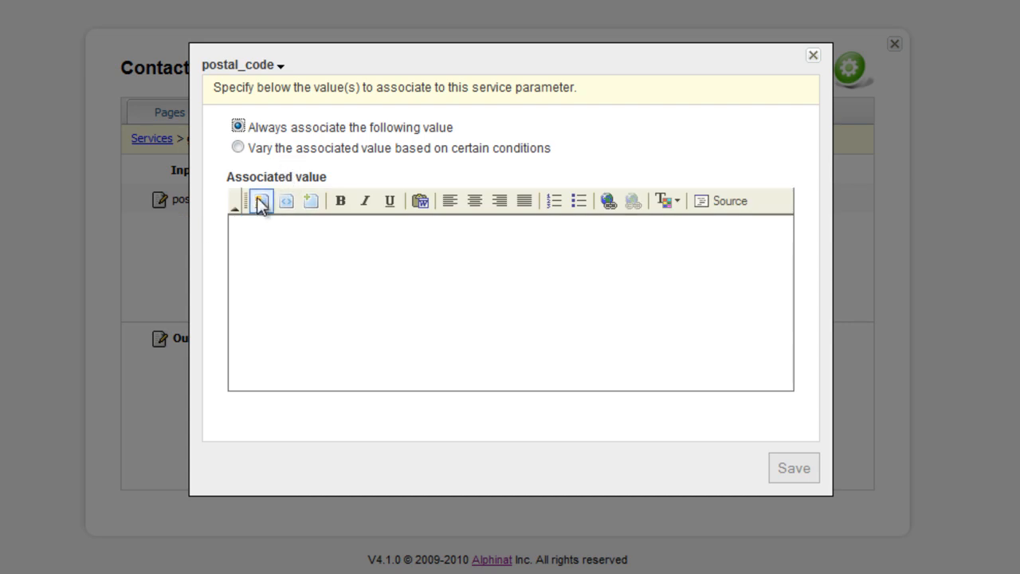
{"action": "left_click", "coordinate": [262, 206]}
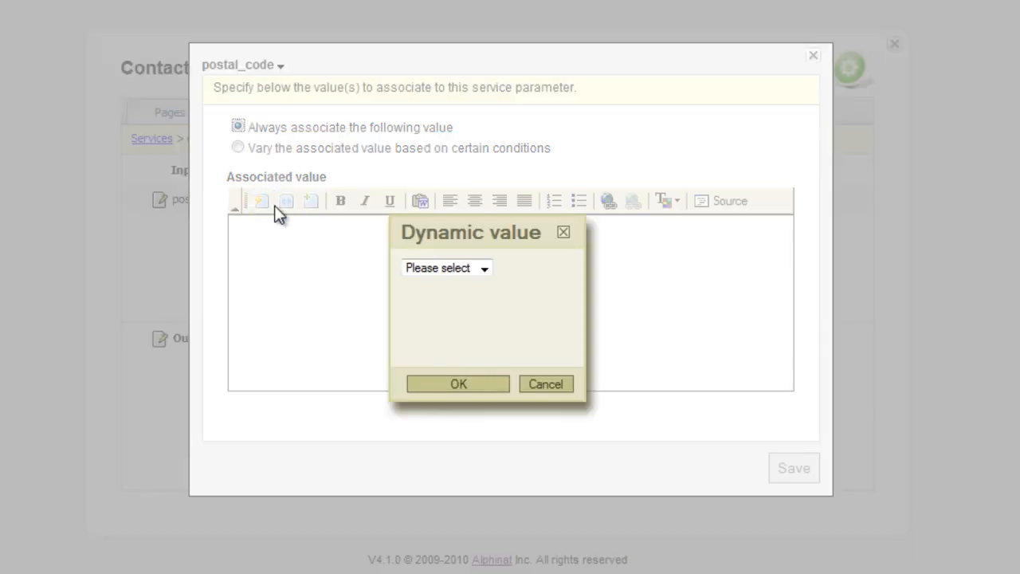
{"action": "left_click", "coordinate": [484, 269]}
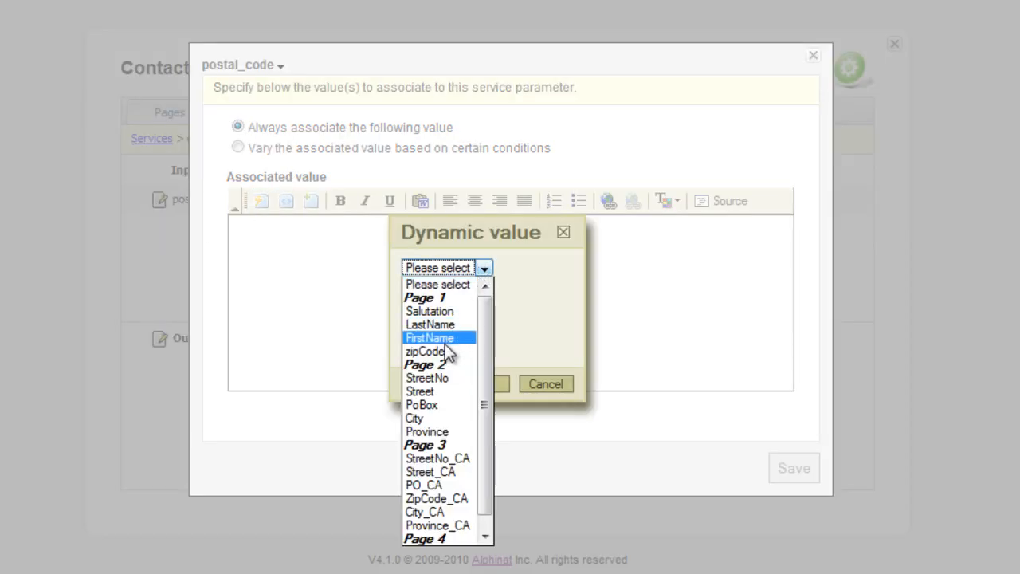
{"action": "left_click", "coordinate": [438, 351]}
{"action": "left_click", "coordinate": [469, 386]}
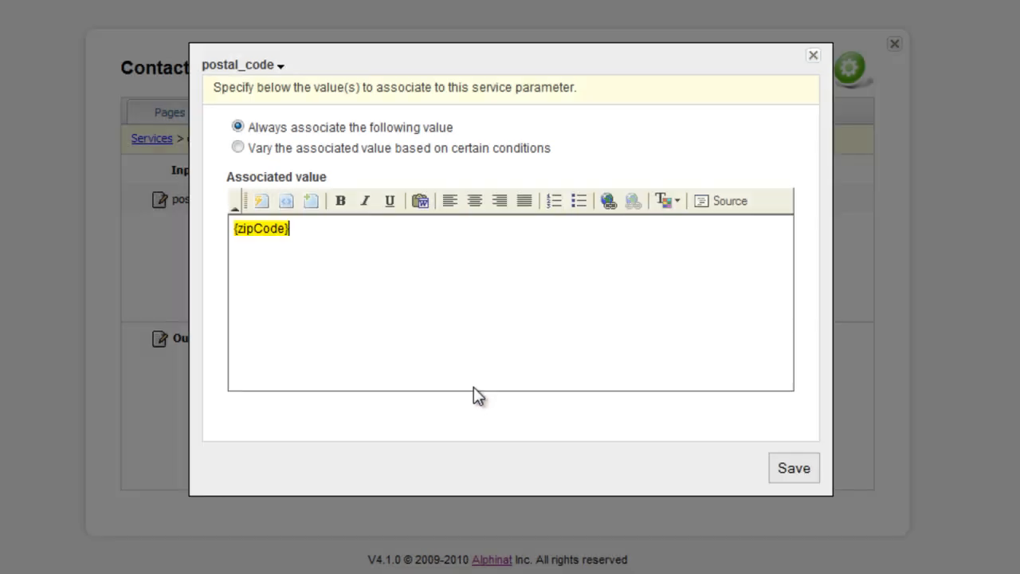
{"action": "left_click", "coordinate": [806, 476]}
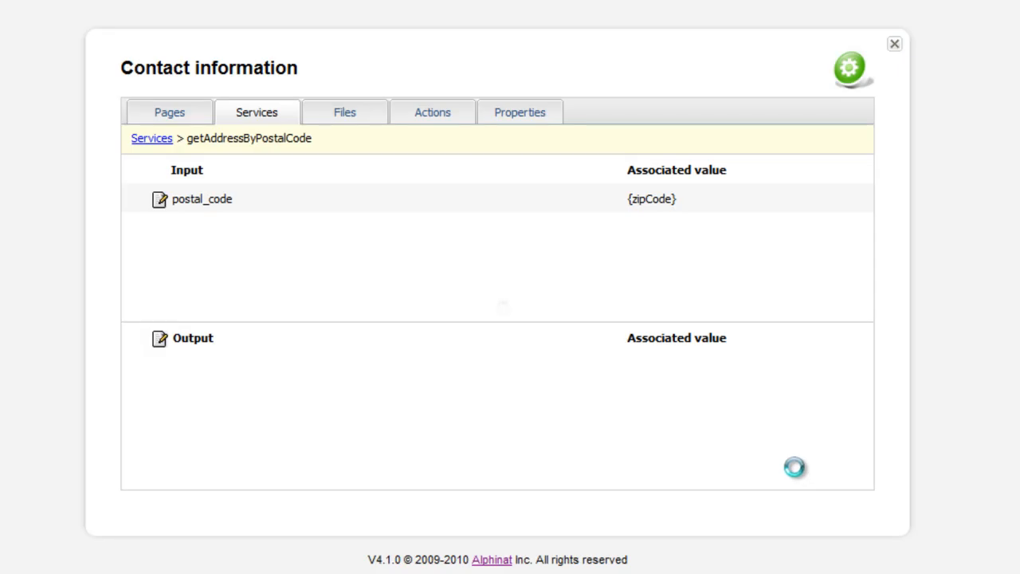
- Add an output mapping that associates Page 2's StreetNo field with the service value streetFromNo
{"action": "left_click", "coordinate": [160, 343]}
{"action": "left_click", "coordinate": [181, 351]}
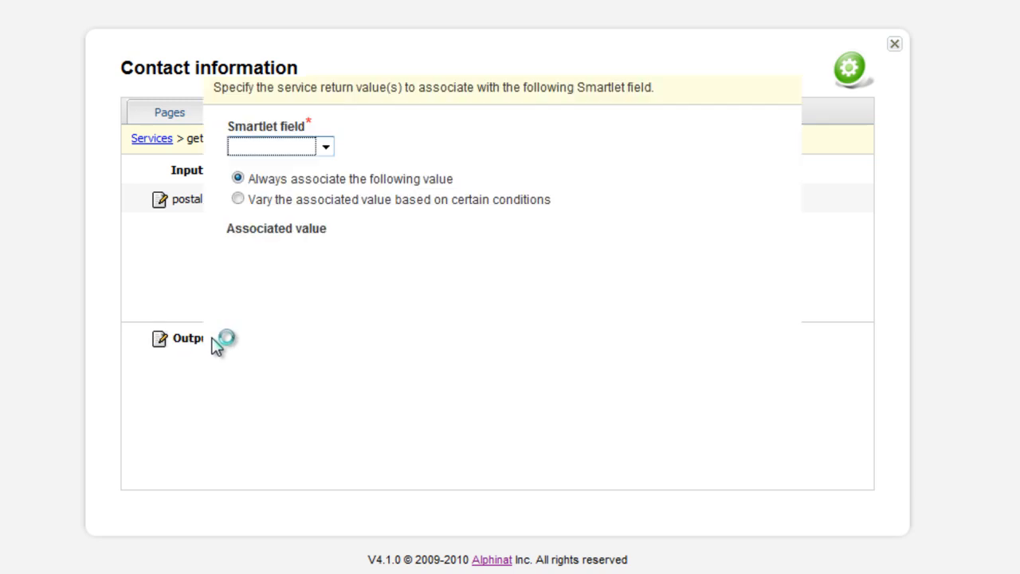
{"action": "left_click", "coordinate": [318, 148]}
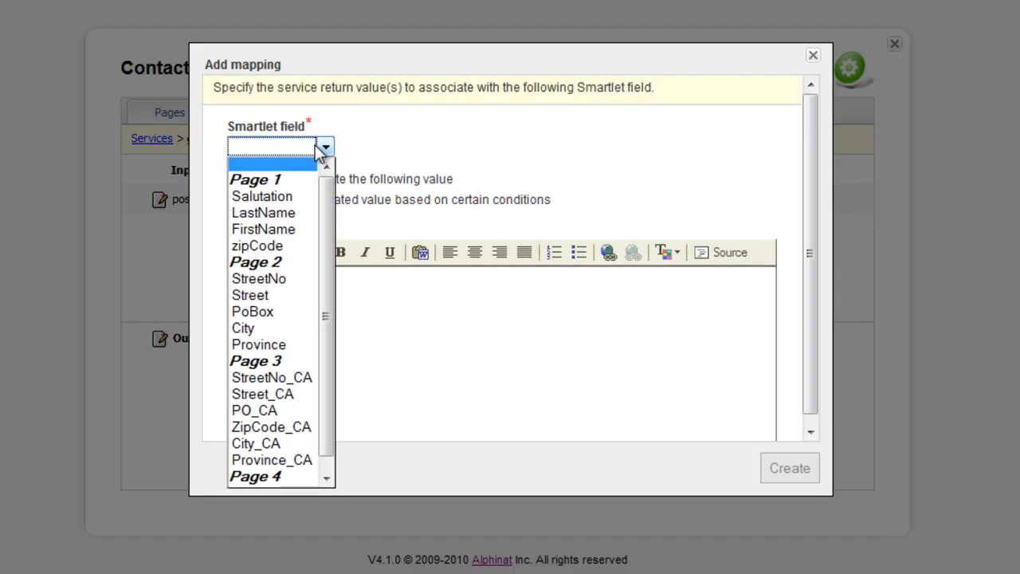
{"action": "left_click", "coordinate": [260, 278]}
{"action": "left_click", "coordinate": [266, 253]}
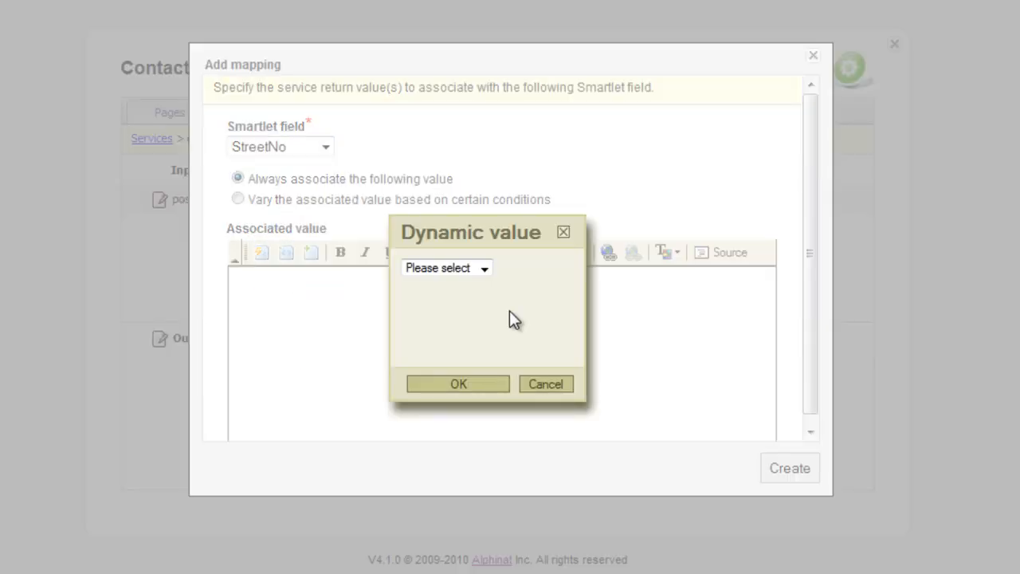
{"action": "left_click", "coordinate": [483, 268]}
{"action": "scroll", "coordinate": [452, 452], "scroll_direction": "down", "scroll_amount": 3}
{"action": "scroll", "coordinate": [452, 452], "scroll_direction": "up", "scroll_amount": 1}
{"action": "scroll", "coordinate": [451, 453], "scroll_direction": "down", "scroll_amount": 1}
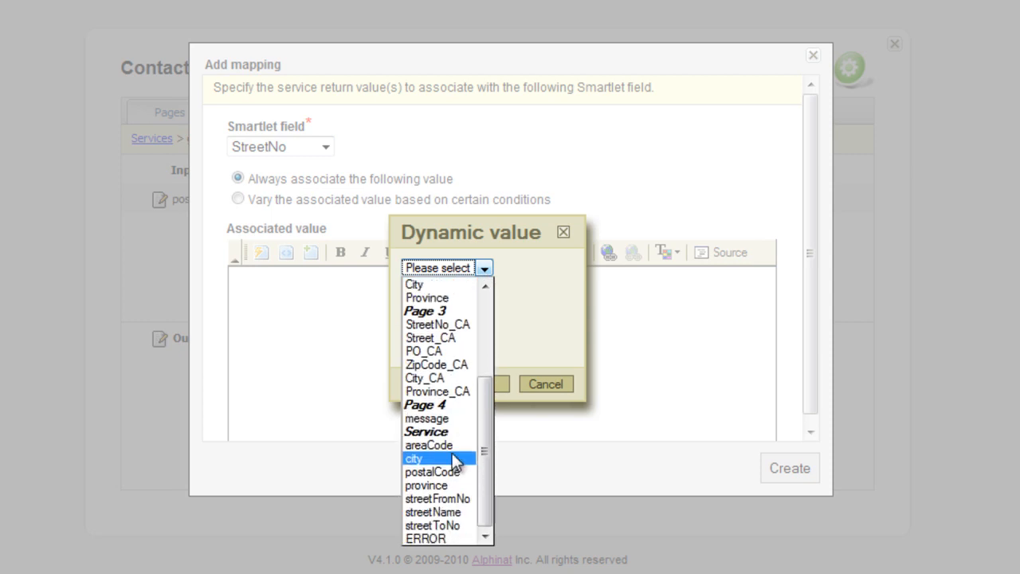
{"action": "left_click", "coordinate": [454, 497]}
{"action": "left_click", "coordinate": [480, 388]}
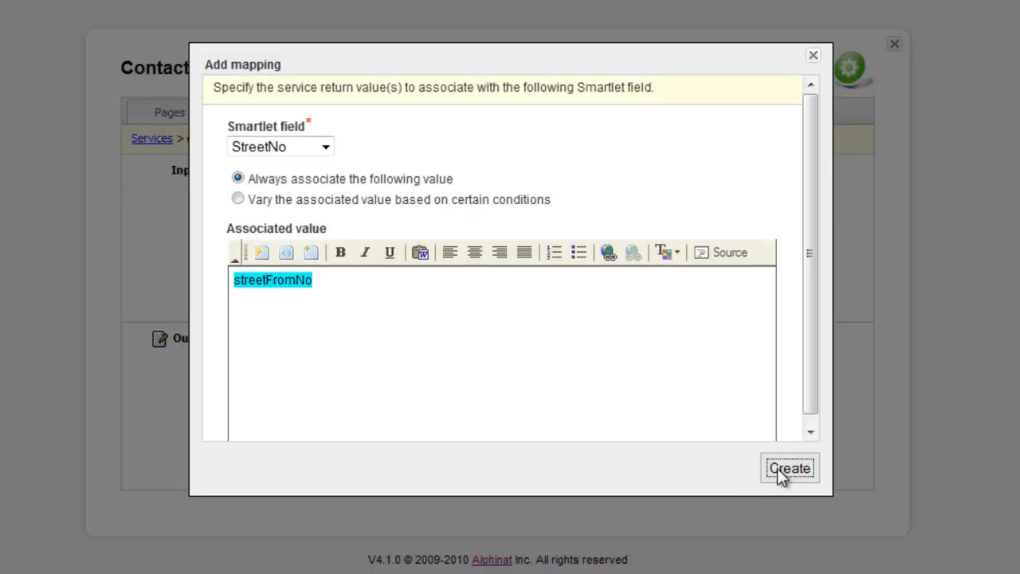
{"action": "left_click", "coordinate": [784, 469]}
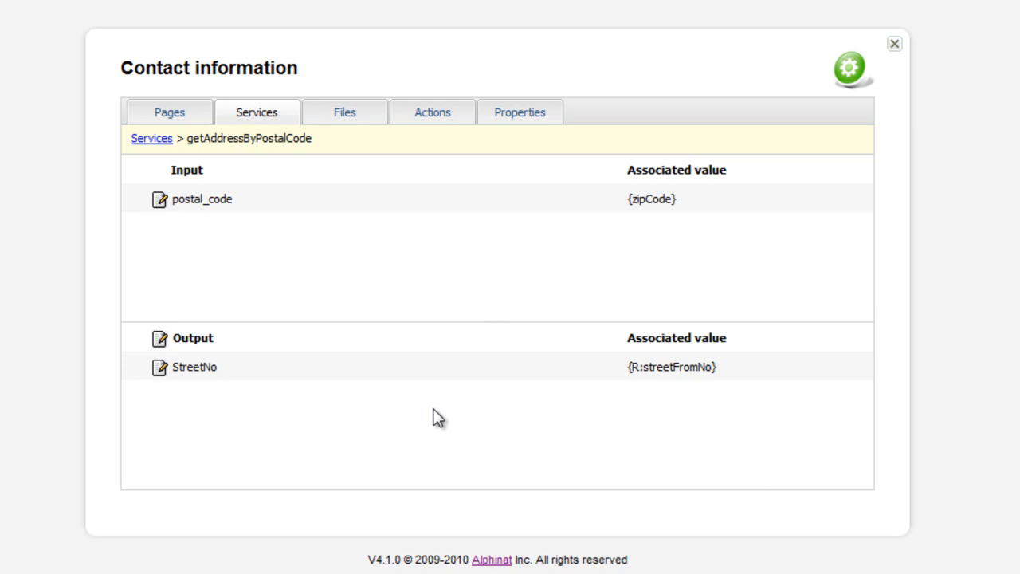
- Add an output mapping that associates Page 2's Street field with the service value streetName
{"action": "left_click", "coordinate": [156, 339]}
{"action": "left_click", "coordinate": [200, 348]}
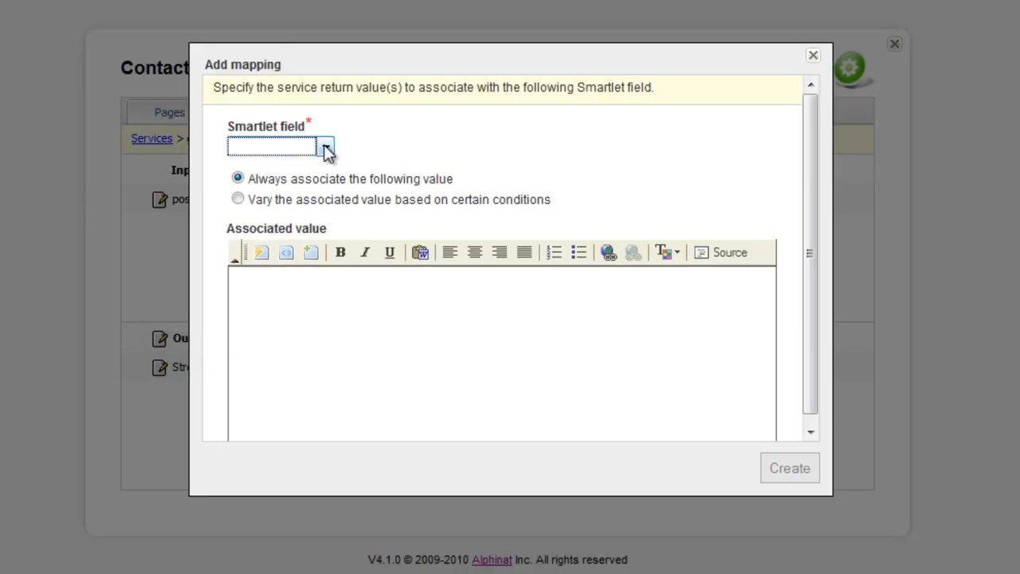
{"action": "left_click", "coordinate": [324, 146]}
{"action": "scroll", "coordinate": [284, 335], "scroll_direction": "down", "scroll_amount": 1}
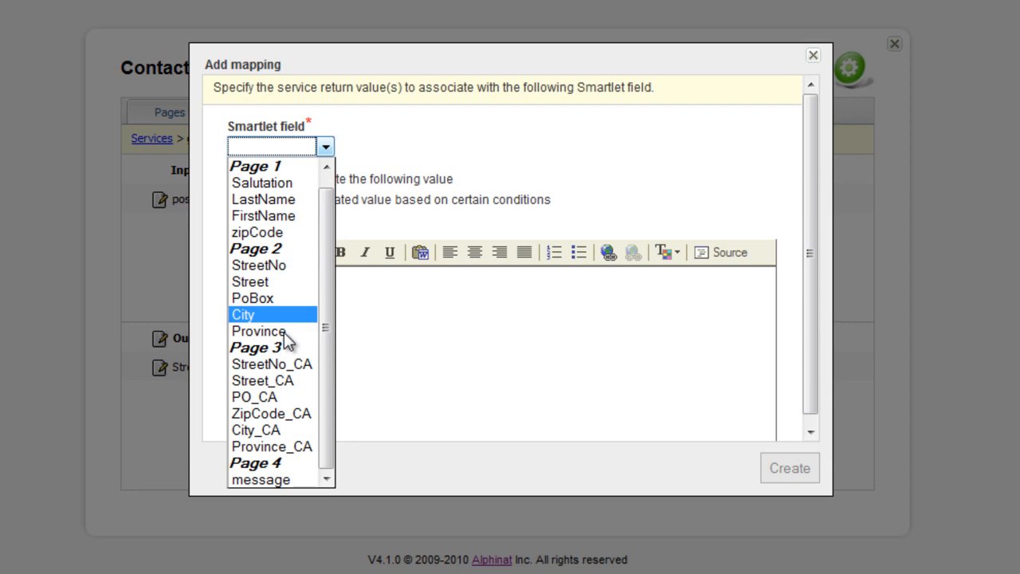
{"action": "left_click", "coordinate": [271, 282]}
{"action": "left_click", "coordinate": [263, 252]}
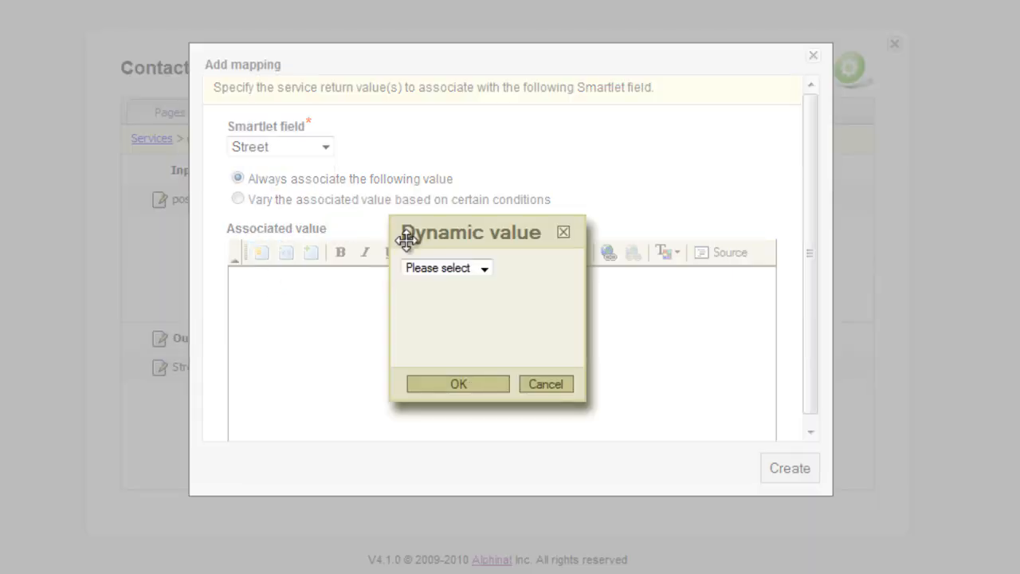
{"action": "left_click", "coordinate": [482, 269]}
{"action": "scroll", "coordinate": [451, 364], "scroll_direction": "down", "scroll_amount": 3}
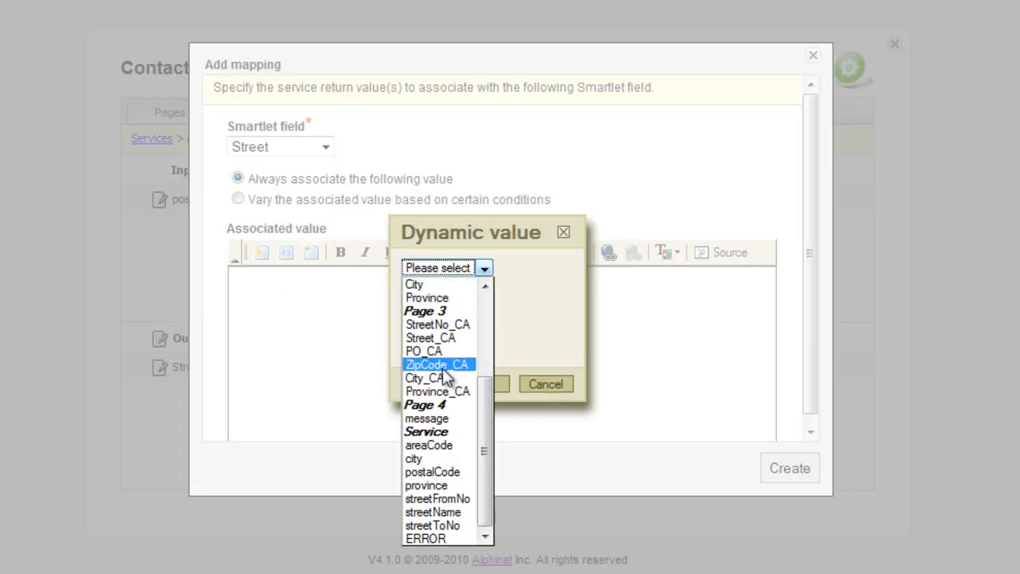
{"action": "left_click", "coordinate": [431, 512]}
{"action": "left_click", "coordinate": [481, 384]}
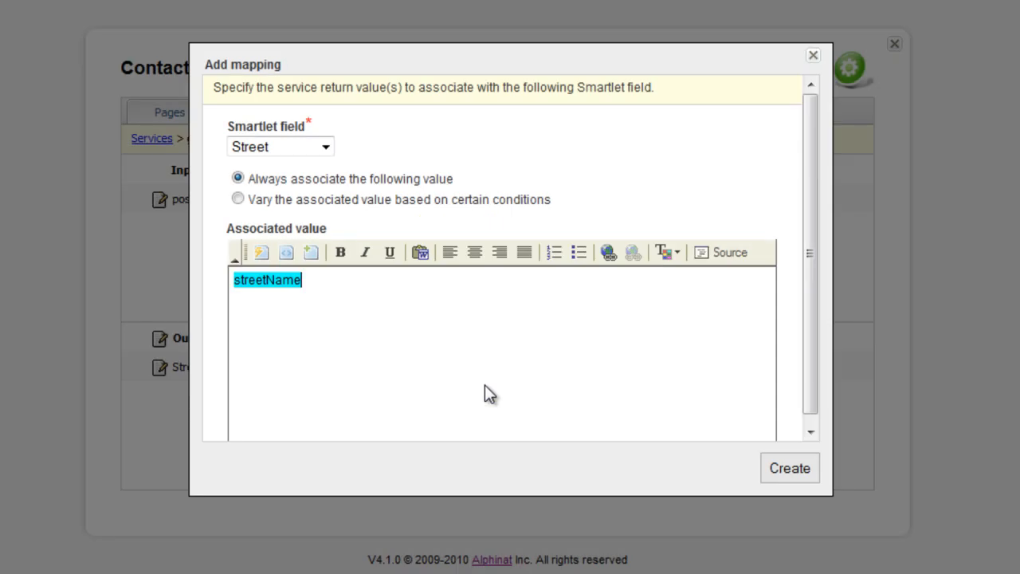
{"action": "left_click", "coordinate": [791, 470]}
- Add an output mapping that associates Page 2's City field with the service value city
{"action": "left_click", "coordinate": [168, 343]}
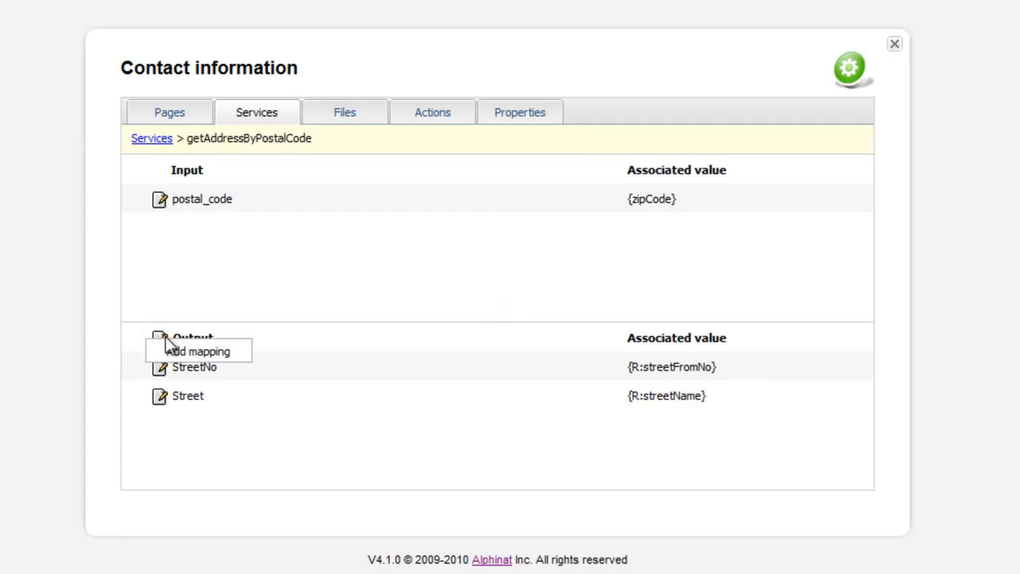
{"action": "left_click", "coordinate": [193, 348]}
{"action": "left_click", "coordinate": [321, 146]}
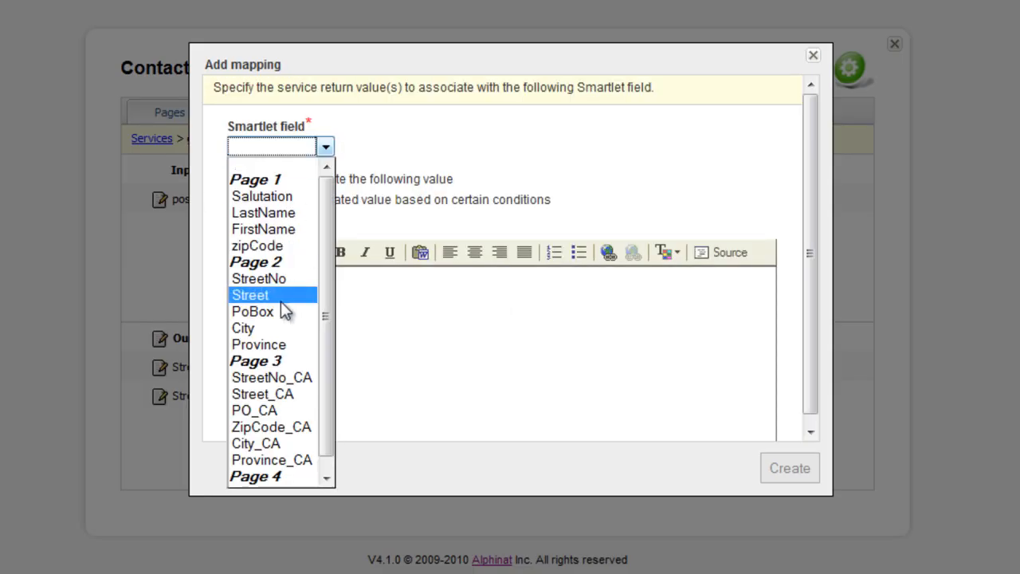
{"action": "left_click", "coordinate": [277, 327]}
{"action": "left_click", "coordinate": [262, 254]}
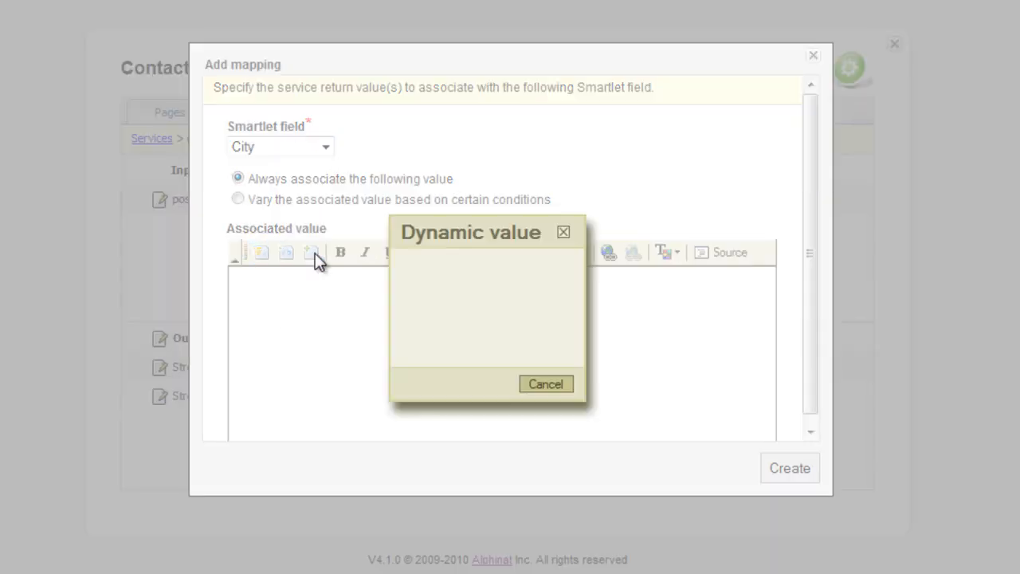
{"action": "left_click", "coordinate": [482, 268]}
{"action": "scroll", "coordinate": [455, 416], "scroll_direction": "down", "scroll_amount": 4}
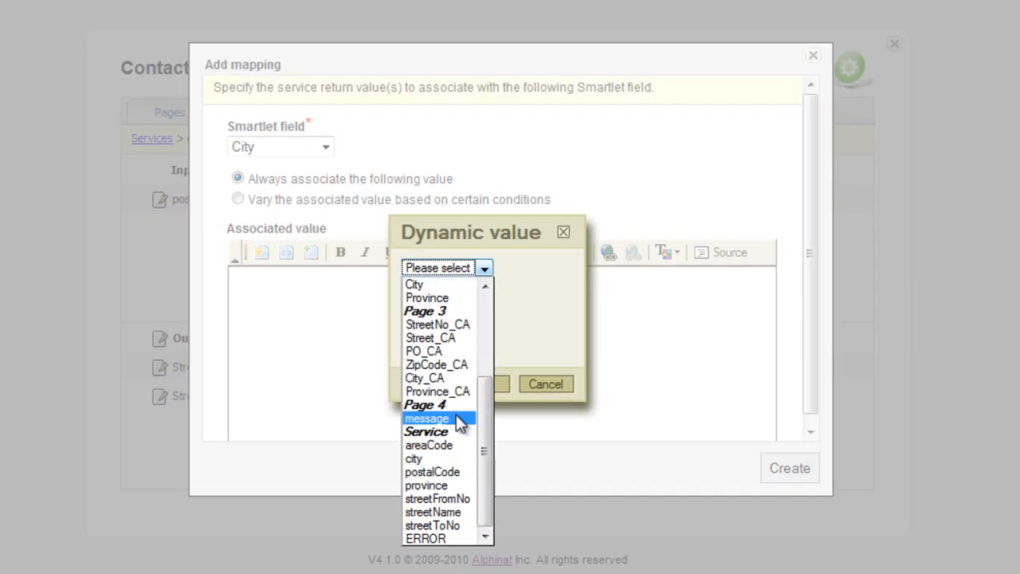
{"action": "left_click", "coordinate": [438, 458]}
{"action": "left_click", "coordinate": [467, 384]}
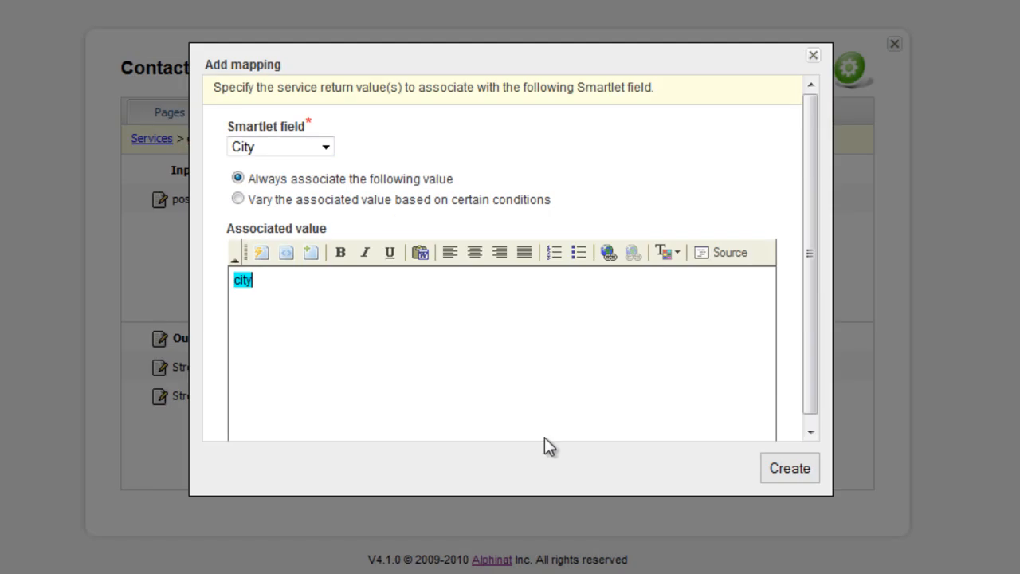
{"action": "left_click", "coordinate": [780, 469]}
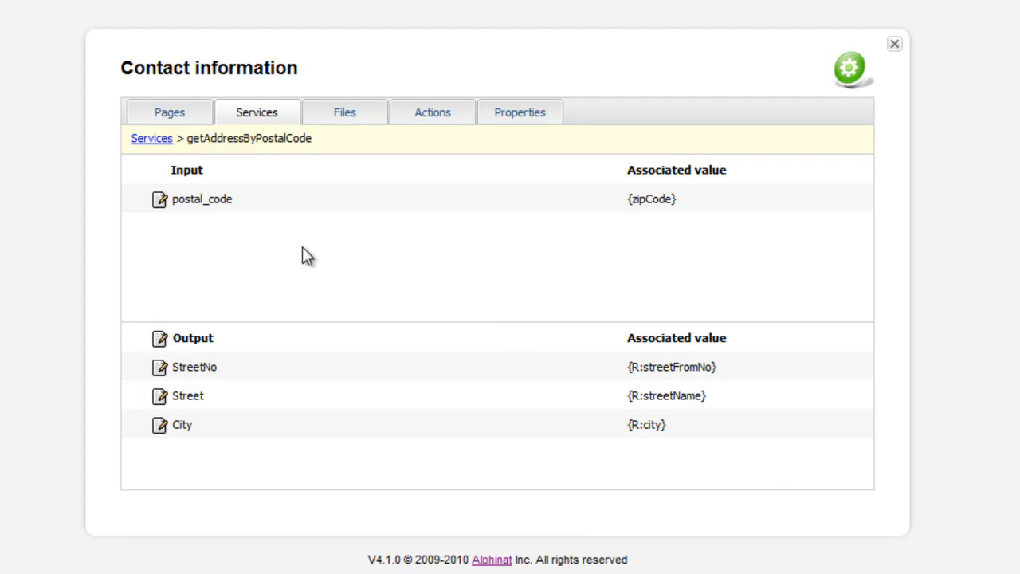
- Open the branching settings for destination Page 2 in Page 1's forward navigation
{"action": "left_click", "coordinate": [165, 110]}
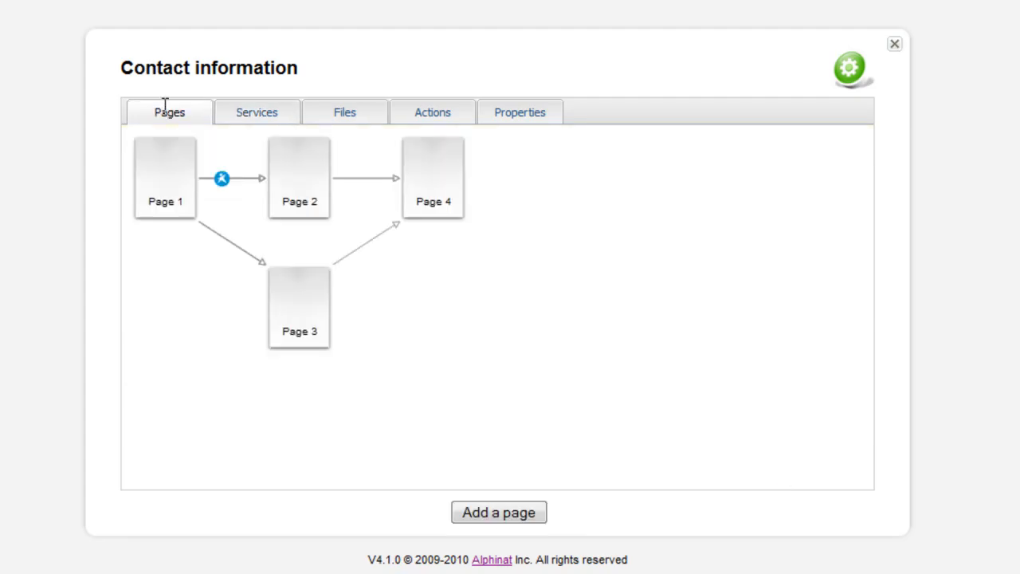
{"action": "left_click", "coordinate": [164, 177]}
{"action": "left_click", "coordinate": [200, 211]}
{"action": "left_click", "coordinate": [253, 276]}
{"action": "left_click", "coordinate": [267, 280]}
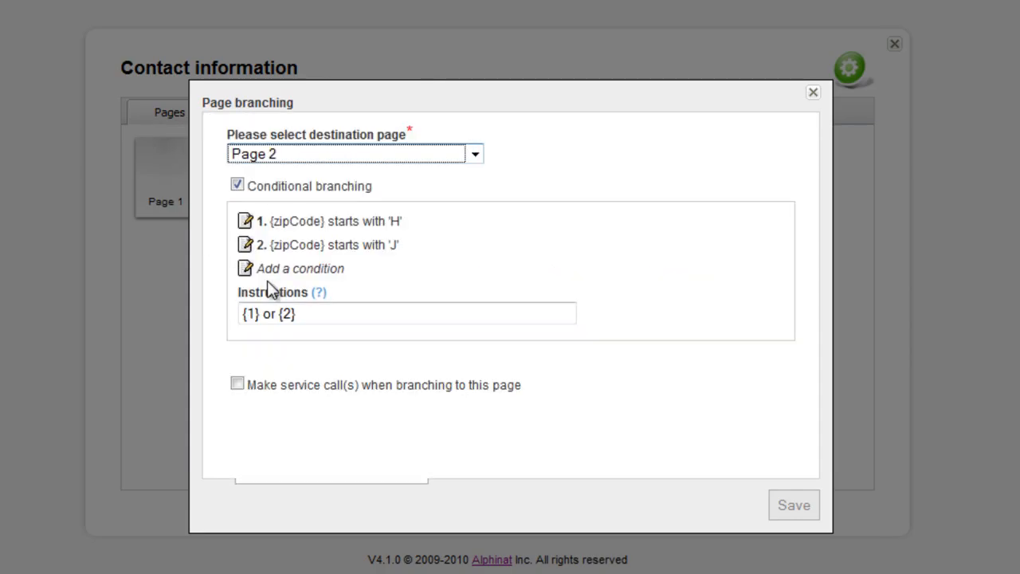
- Enable service calls when branching to Page 2, add getAddressByPostalCode, then save and close Page 1's navigation settings
{"action": "left_click", "coordinate": [239, 384]}
{"action": "left_click", "coordinate": [248, 419]}
{"action": "left_click", "coordinate": [367, 453]}
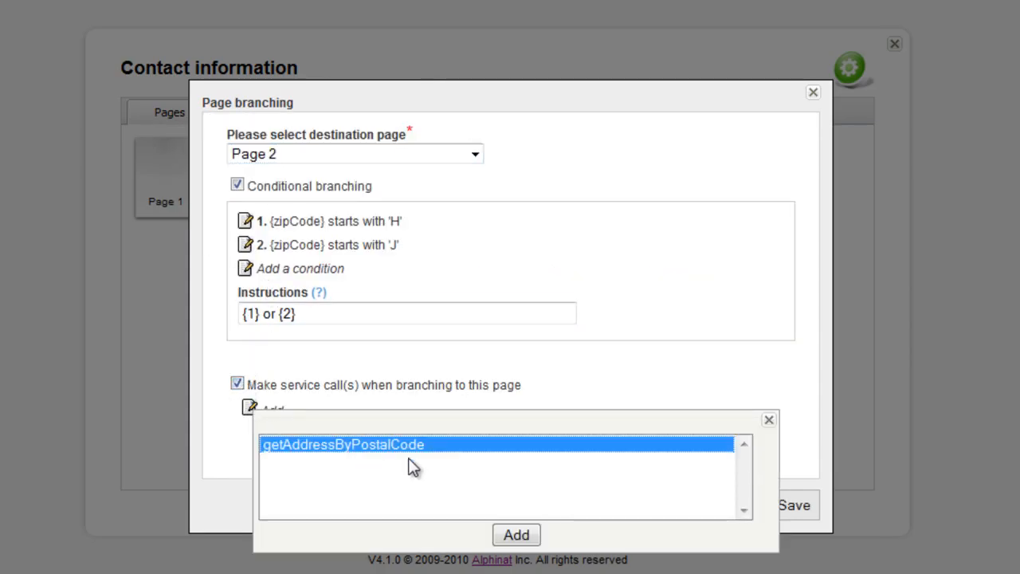
{"action": "left_click", "coordinate": [517, 537]}
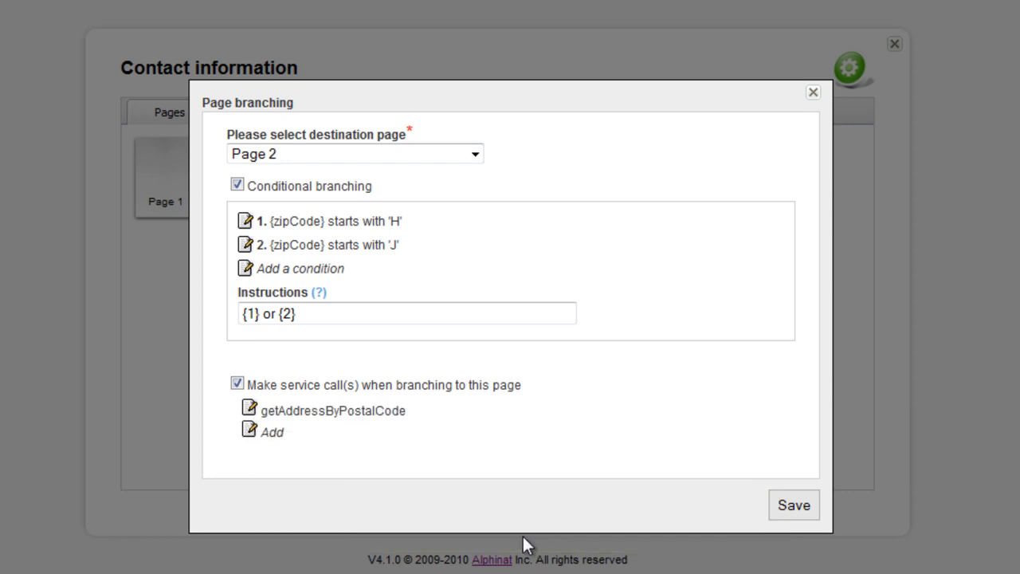
{"action": "left_click", "coordinate": [805, 507]}
{"action": "left_click", "coordinate": [805, 507]}
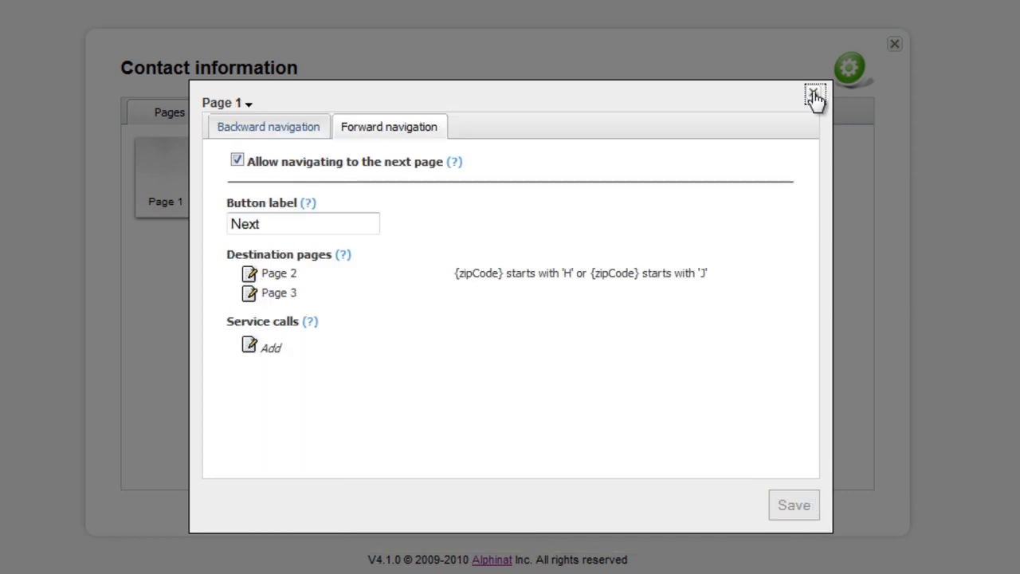
{"action": "left_click", "coordinate": [813, 94]}
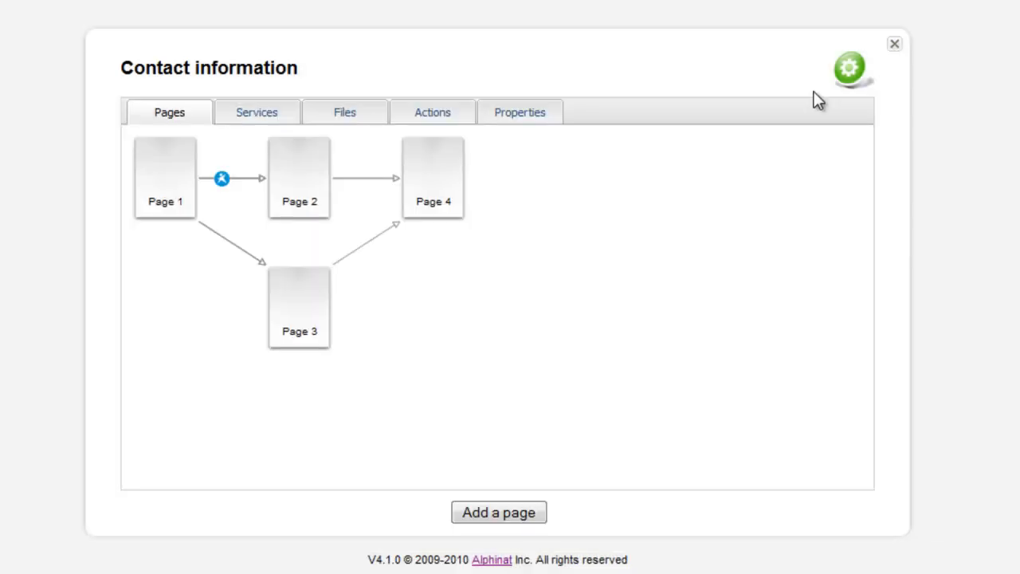
- Upload coords.xsd to the smartlet's files with the Auto-map fields option enabled
{"action": "left_click", "coordinate": [353, 111]}
{"action": "left_click", "coordinate": [501, 518]}
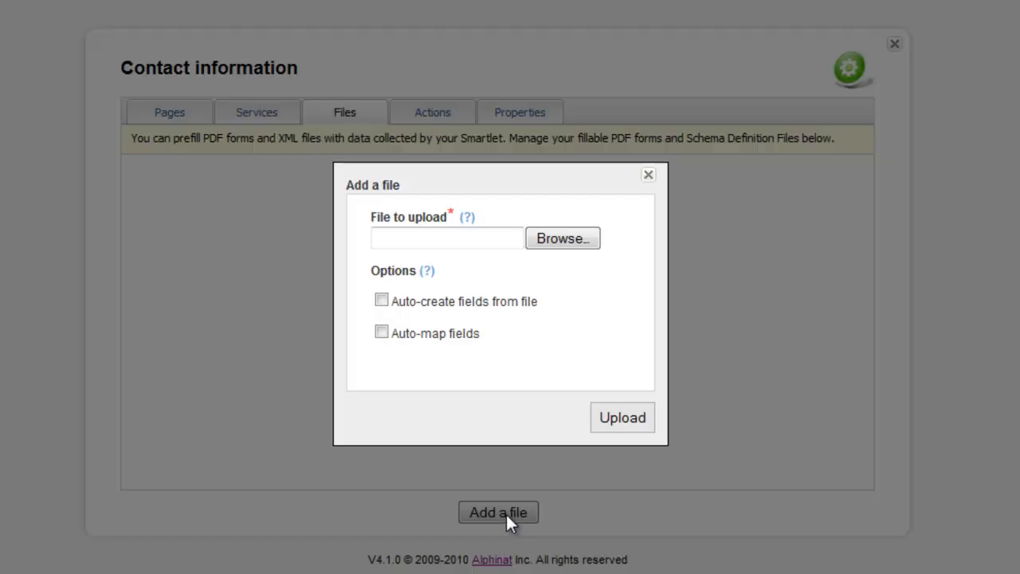
{"action": "left_click", "coordinate": [578, 238]}
{"action": "type", "text": "co"}
{"action": "key", "text": "Down"}
{"action": "key", "text": "Down"}
{"action": "key", "text": "Down"}
{"action": "key", "text": "Down"}
{"action": "key", "text": "Return"}
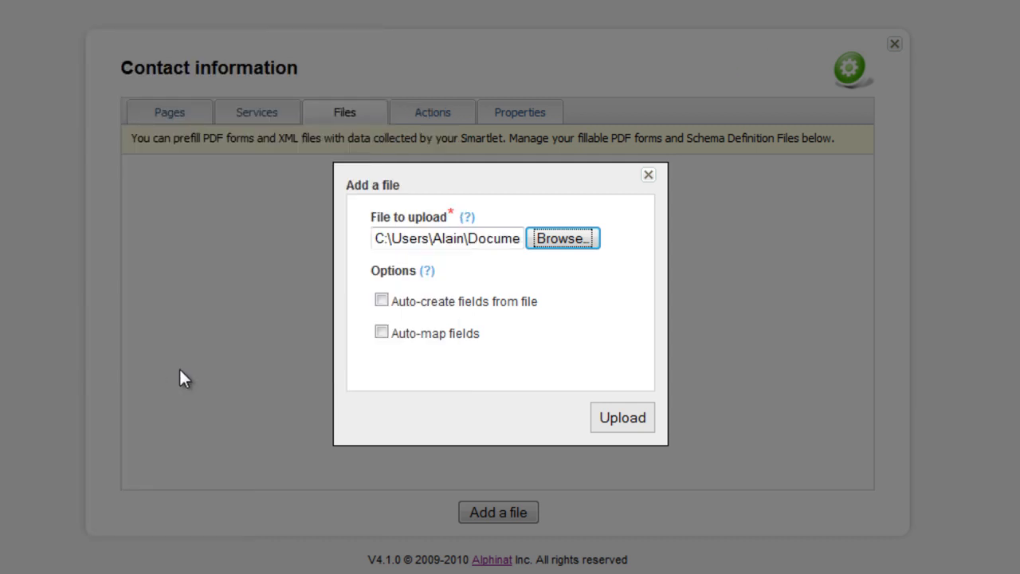
{"action": "left_click", "coordinate": [458, 340]}
{"action": "left_click", "coordinate": [616, 419]}
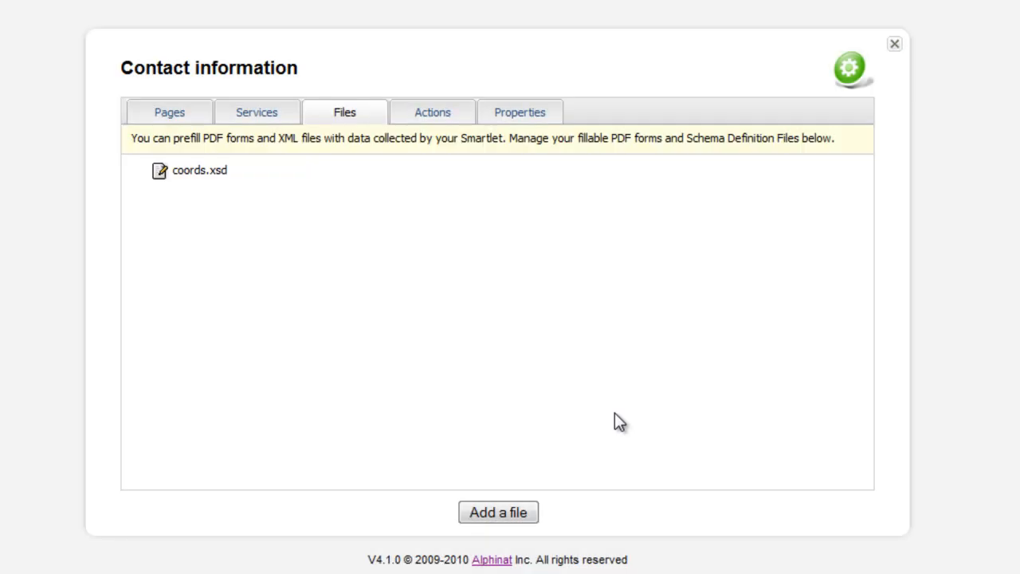
- Open coords.xsd to review the values associated with its XML nodes, and return to the file list
{"action": "left_click", "coordinate": [159, 171]}
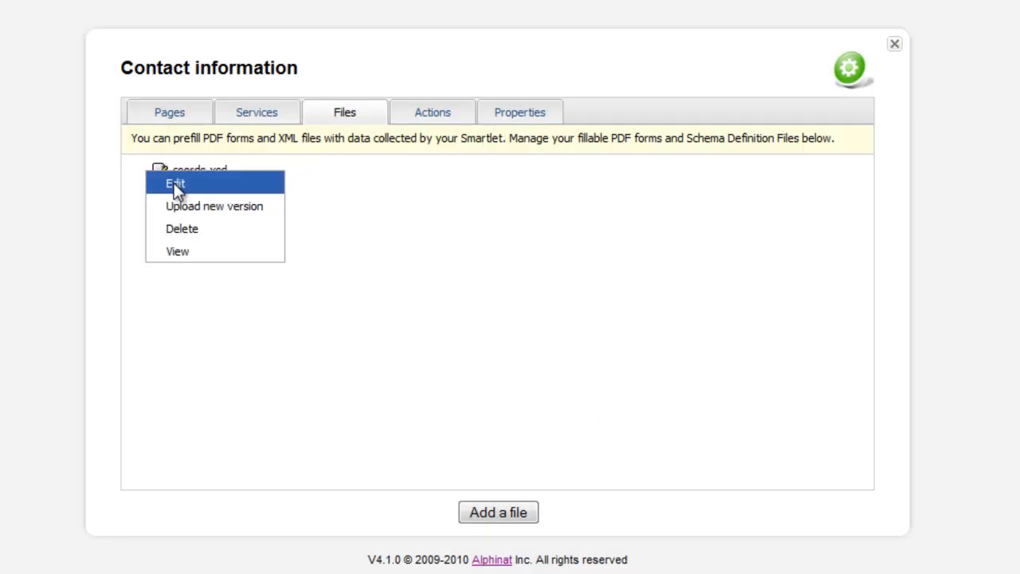
{"action": "left_click", "coordinate": [174, 184]}
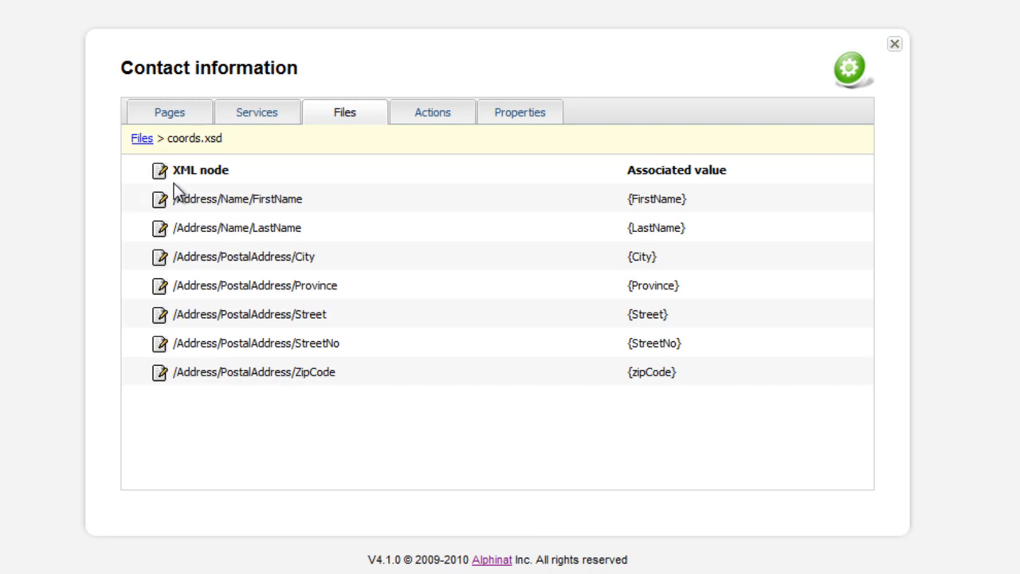
{"action": "left_click", "coordinate": [141, 139]}
- Upload coords.pdf to the smartlet's files with the Auto-map fields option enabled
{"action": "left_click", "coordinate": [496, 512]}
{"action": "left_click", "coordinate": [569, 239]}
{"action": "type", "text": "coords"}
{"action": "key", "text": "Down"}
{"action": "key", "text": "Down"}
{"action": "key", "text": "Return"}
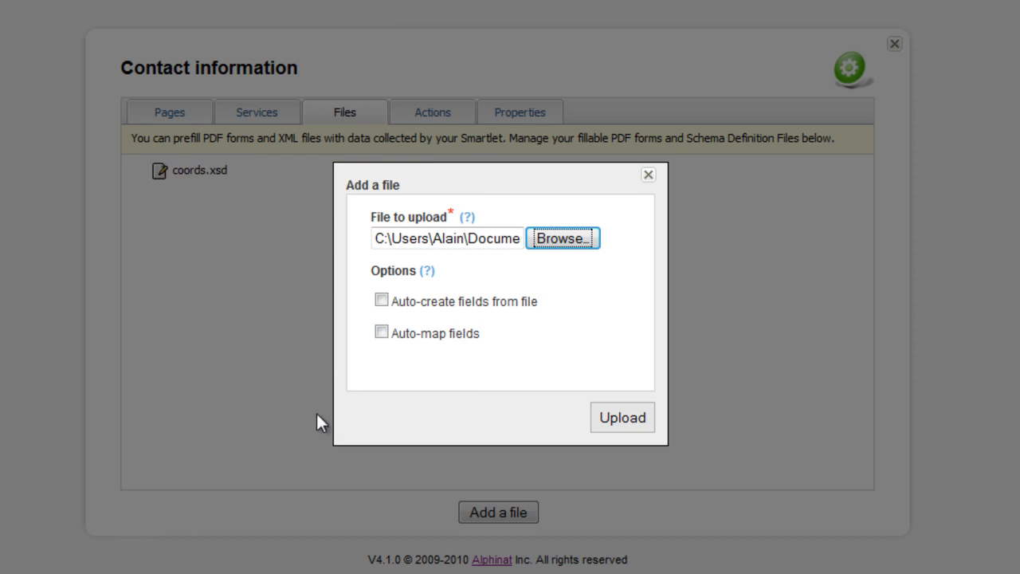
{"action": "left_click", "coordinate": [443, 335]}
{"action": "left_click", "coordinate": [629, 418]}
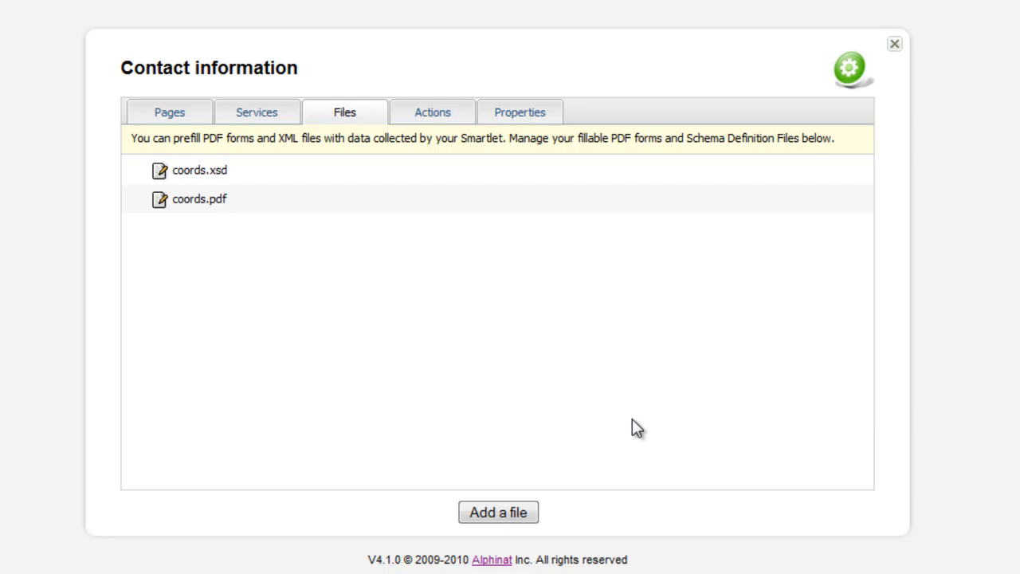
- Open coords.pdf to review the values associated with its PDF fields, and return to the page flow
{"action": "left_click", "coordinate": [165, 200]}
{"action": "left_click", "coordinate": [185, 211]}
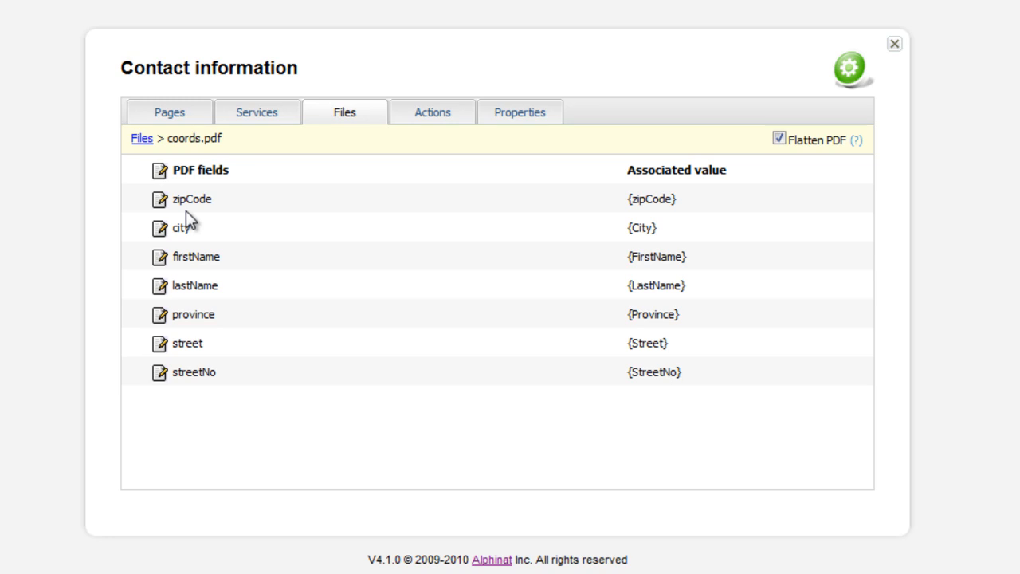
{"action": "left_click", "coordinate": [179, 110]}
- Open Page 4 for editing and add two buttons below the data recap
{"action": "left_click", "coordinate": [436, 204]}
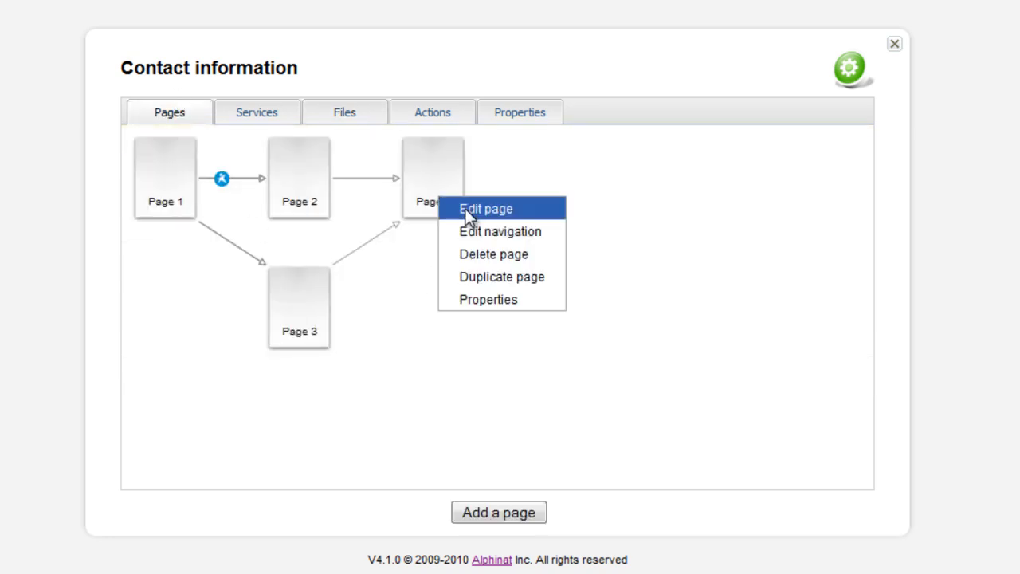
{"action": "left_click", "coordinate": [474, 208]}
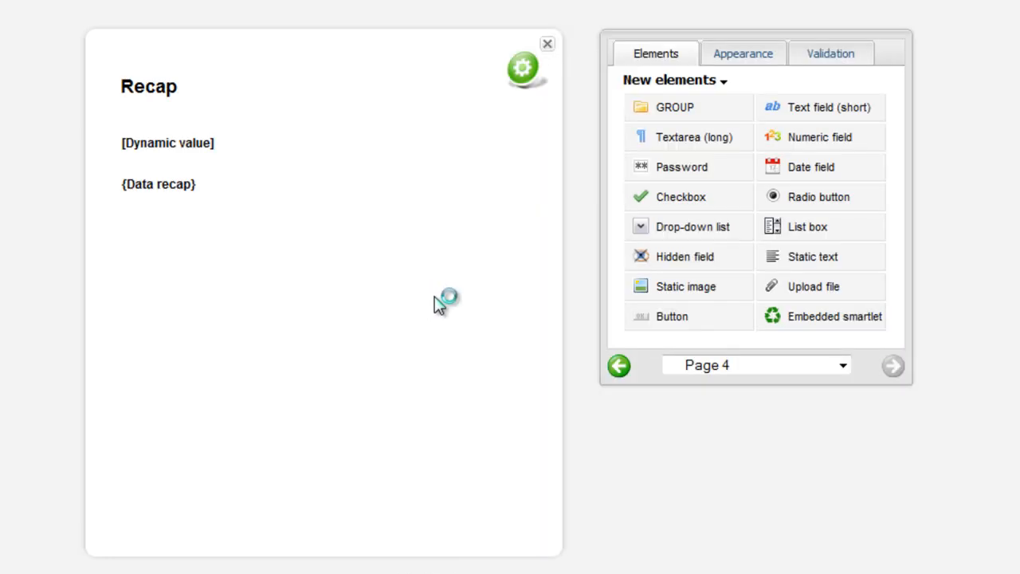
{"action": "double_click", "coordinate": [664, 316]}
{"action": "double_click", "coordinate": [664, 316]}
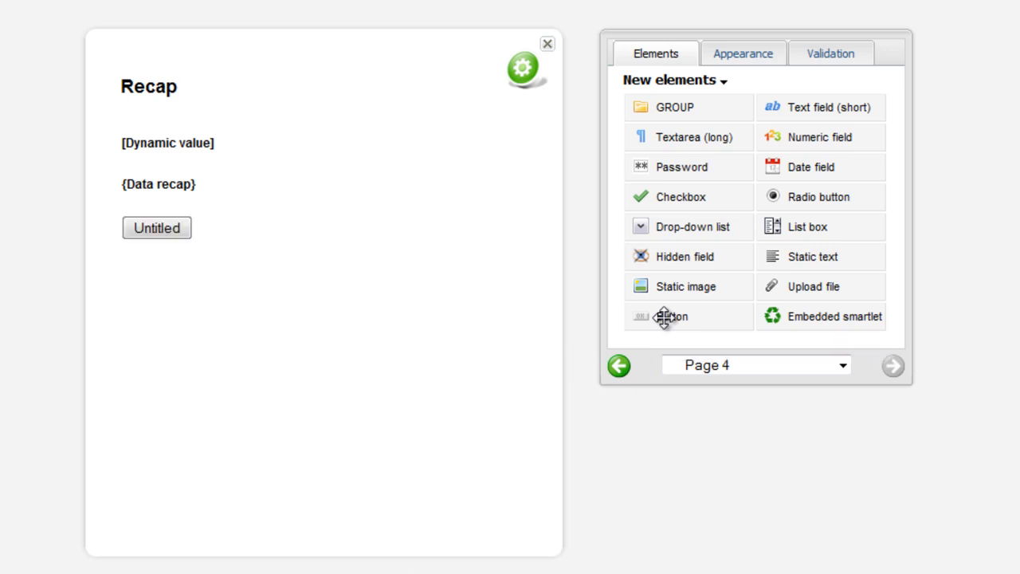
- Set the first untitled button's field name to xmlbtn and its label to "View XML"
{"action": "left_click", "coordinate": [231, 229]}
{"action": "right_click", "coordinate": [232, 229]}
{"action": "left_click", "coordinate": [259, 240]}
{"action": "type", "text": "xmlbtn"}
{"action": "left_click", "coordinate": [322, 255]}
{"action": "key", "text": "ctrl+a"}
{"action": "type", "text": "Vi"}
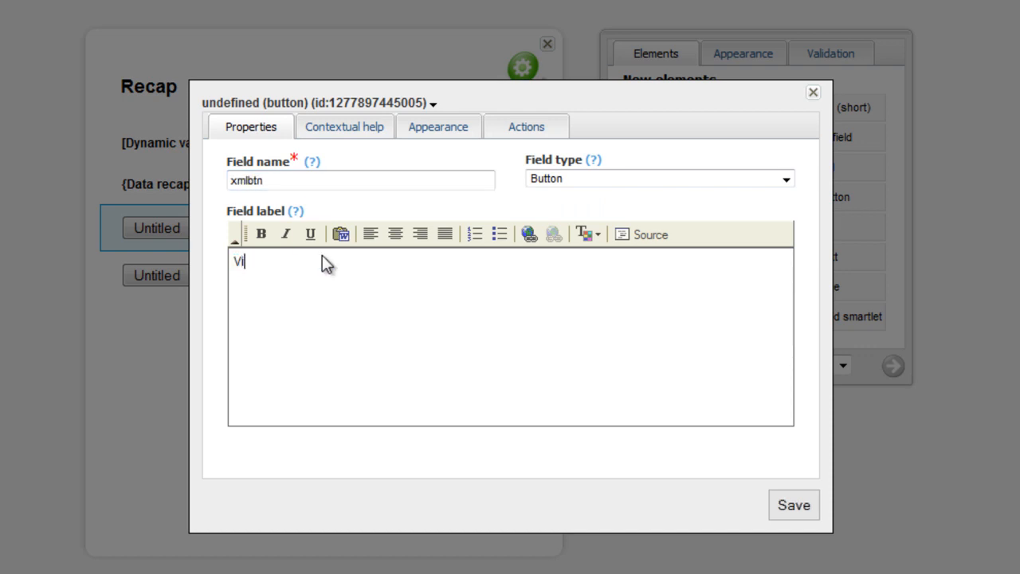
{"action": "type", "text": "ew XML"}
- Add an action to the xmlbtn button that generates an XML file from coords.xsd, and save the button
{"action": "left_click", "coordinate": [526, 130]}
{"action": "right_click", "coordinate": [242, 182]}
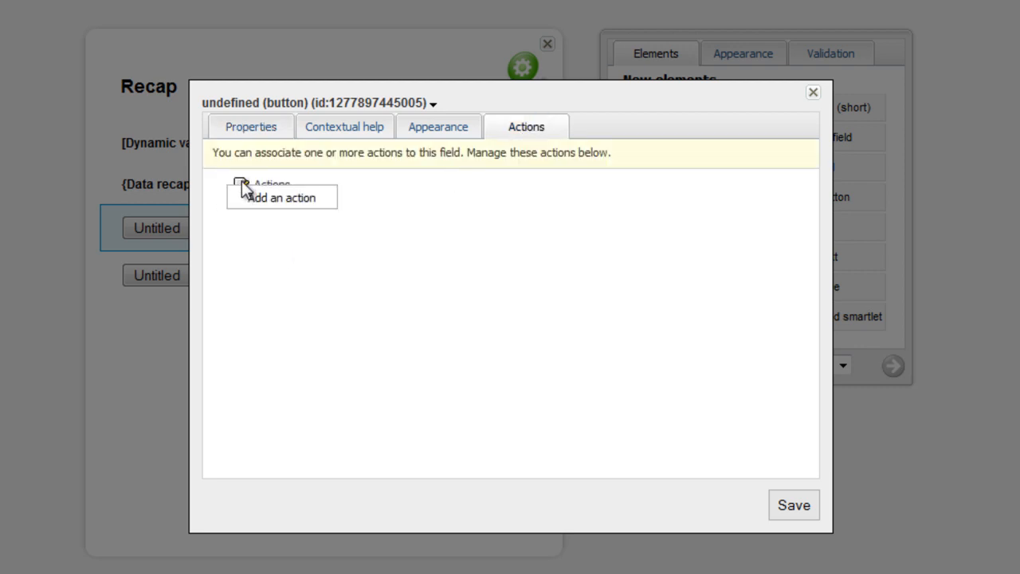
{"action": "left_click", "coordinate": [279, 198]}
{"action": "left_click", "coordinate": [348, 181]}
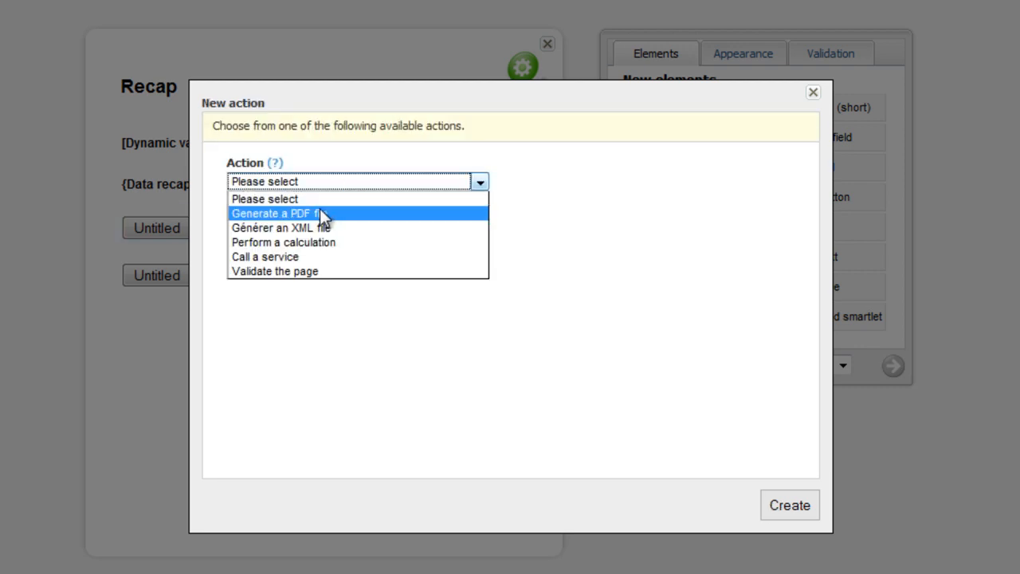
{"action": "left_click", "coordinate": [311, 227]}
{"action": "left_click", "coordinate": [279, 231]}
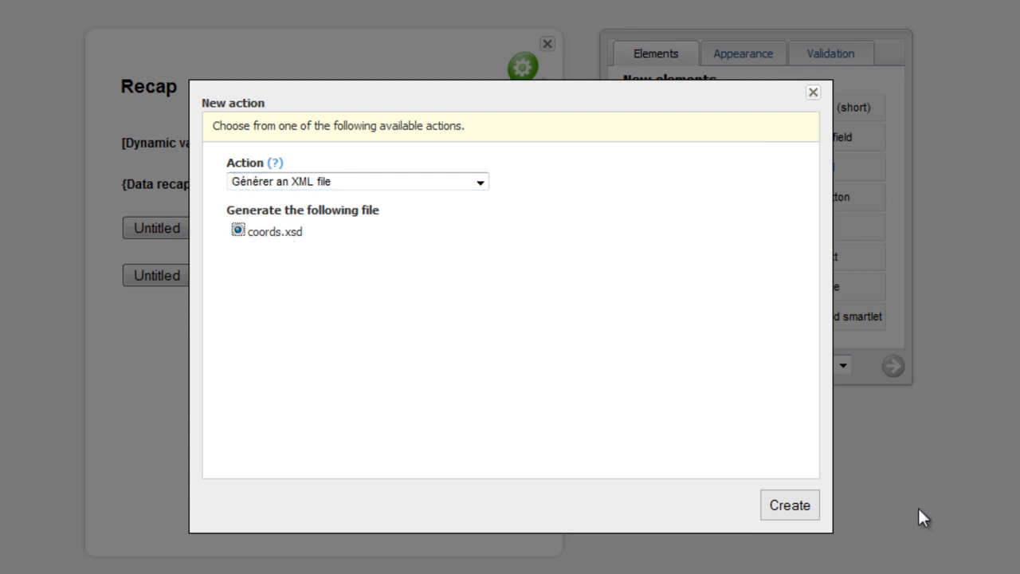
{"action": "left_click", "coordinate": [777, 503]}
{"action": "left_click", "coordinate": [788, 507]}
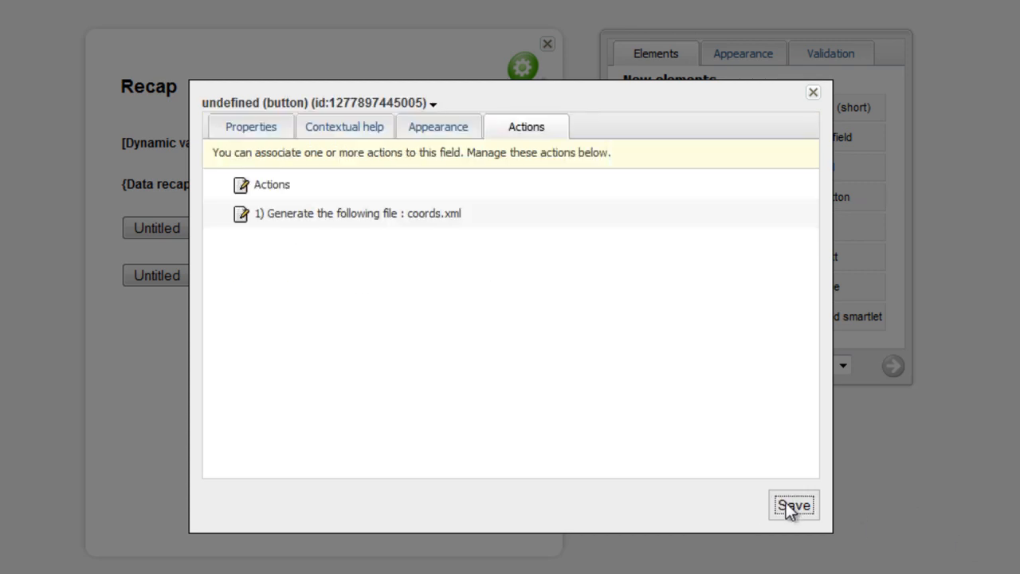
{"action": "left_click", "coordinate": [812, 99]}
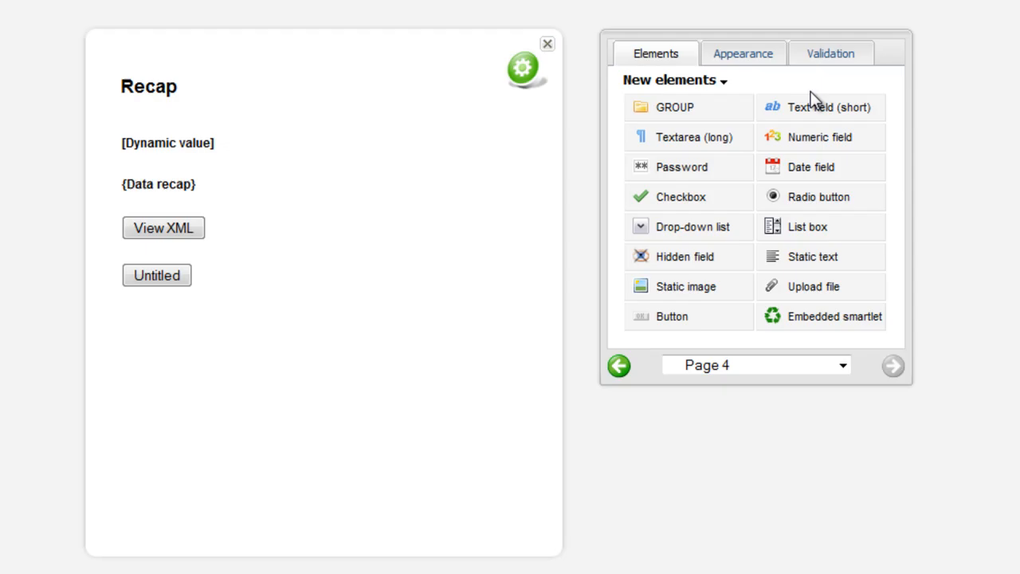
- Set the remaining untitled button's field name to pdfbtn and its label to "View PDF"
{"action": "left_click", "coordinate": [246, 285]}
{"action": "right_click", "coordinate": [246, 284]}
{"action": "left_click", "coordinate": [275, 295]}
{"action": "left_click", "coordinate": [286, 180]}
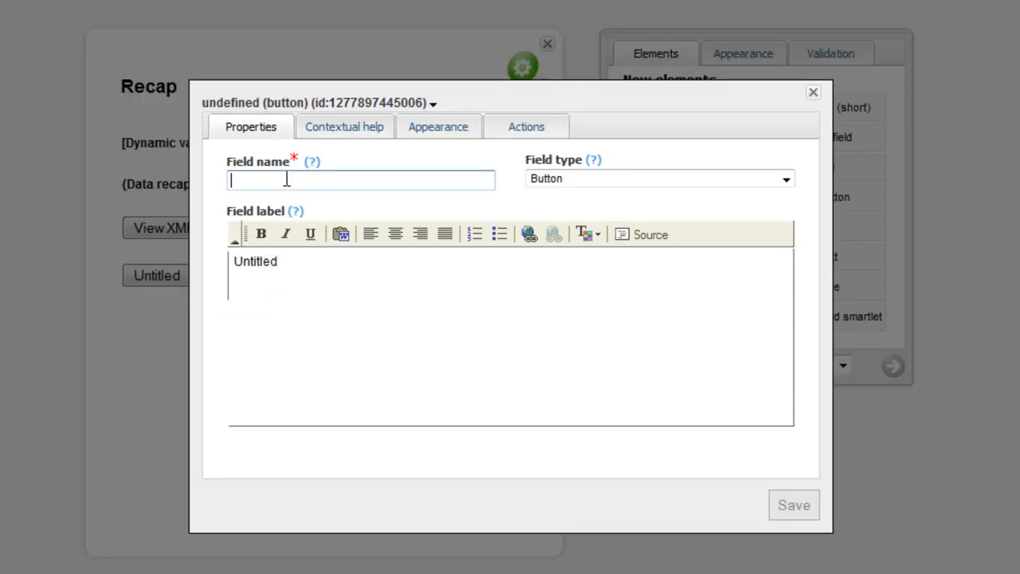
{"action": "type", "text": "pdfbtn"}
{"action": "left_click", "coordinate": [347, 262]}
{"action": "key", "text": "ctrl+a"}
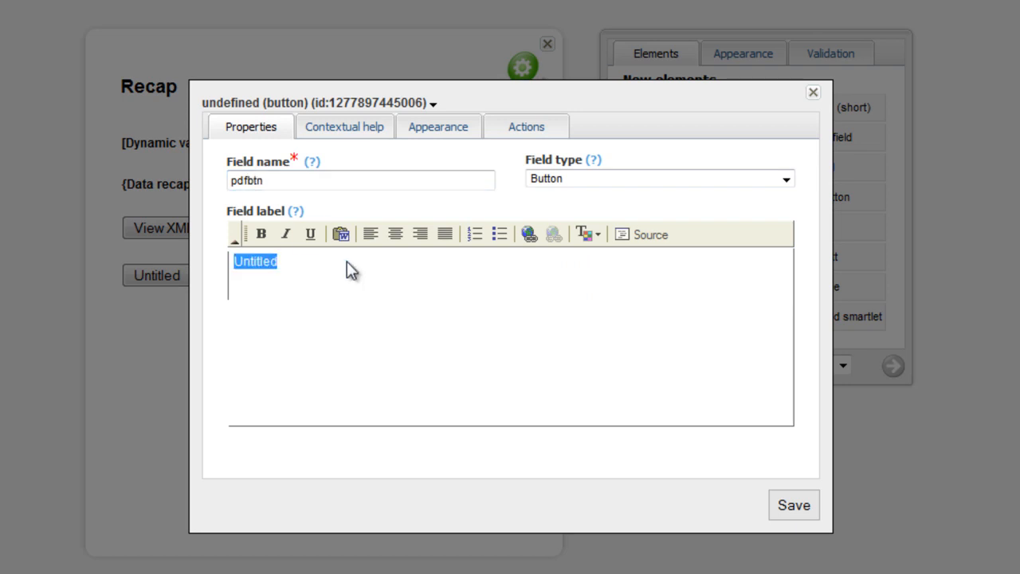
{"action": "type", "text": "View PDF"}
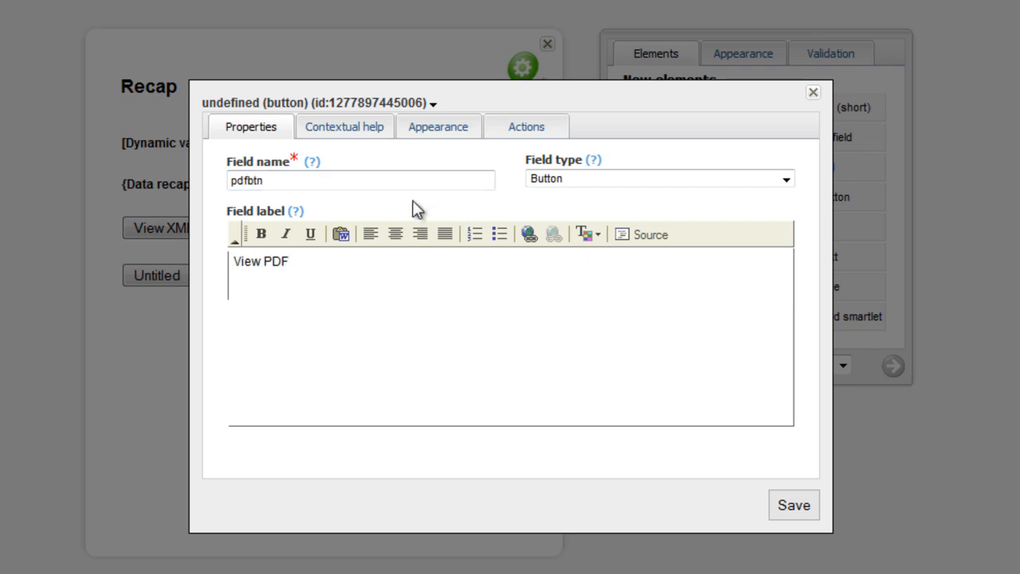
- Add an action to the pdfbtn button that generates a PDF file from coords.pdf, and save the button
{"action": "left_click", "coordinate": [523, 127]}
{"action": "left_click", "coordinate": [243, 193]}
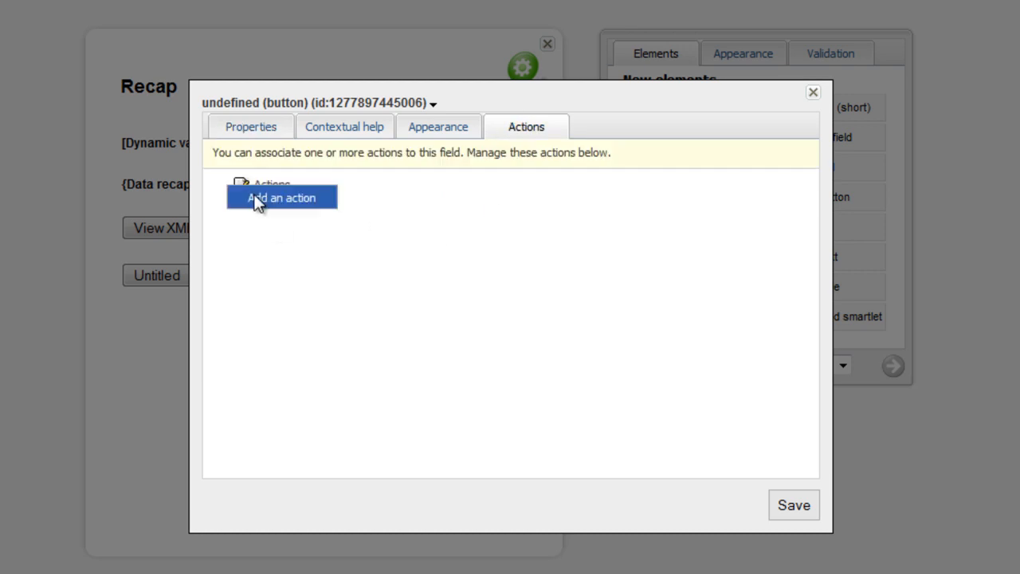
{"action": "left_click", "coordinate": [263, 199]}
{"action": "left_click", "coordinate": [337, 181]}
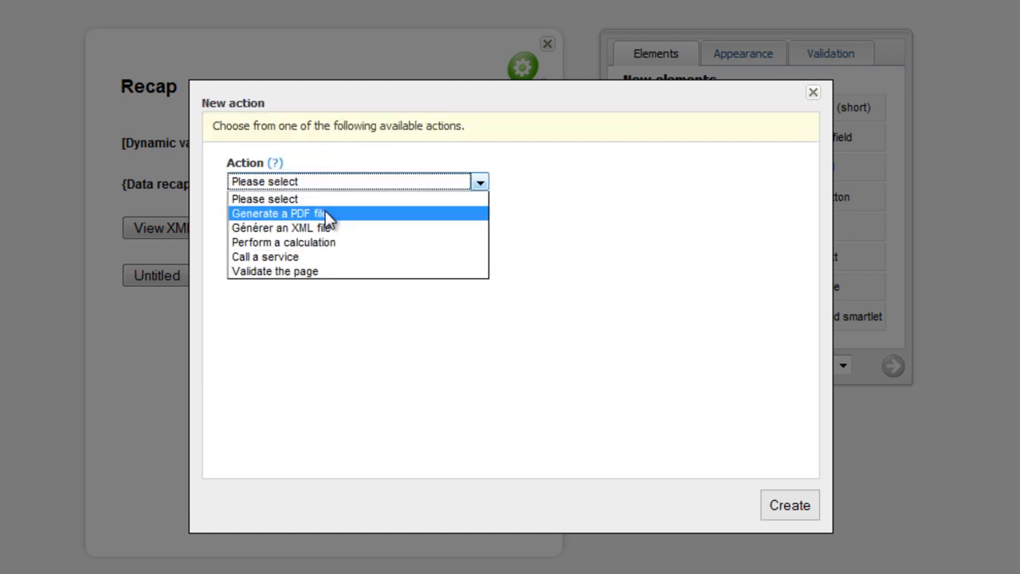
{"action": "left_click", "coordinate": [327, 214]}
{"action": "left_click", "coordinate": [271, 231]}
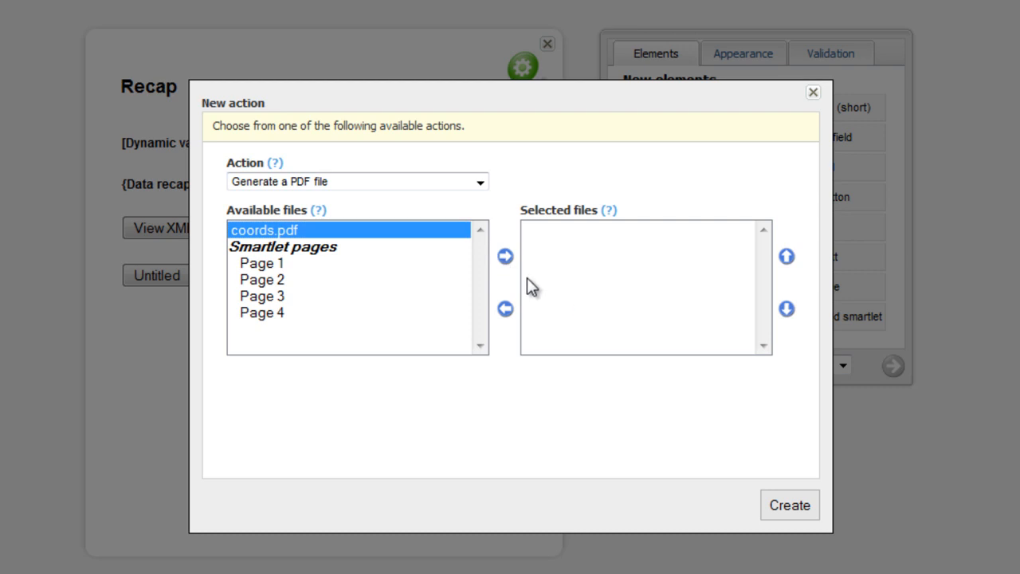
{"action": "left_click", "coordinate": [505, 257]}
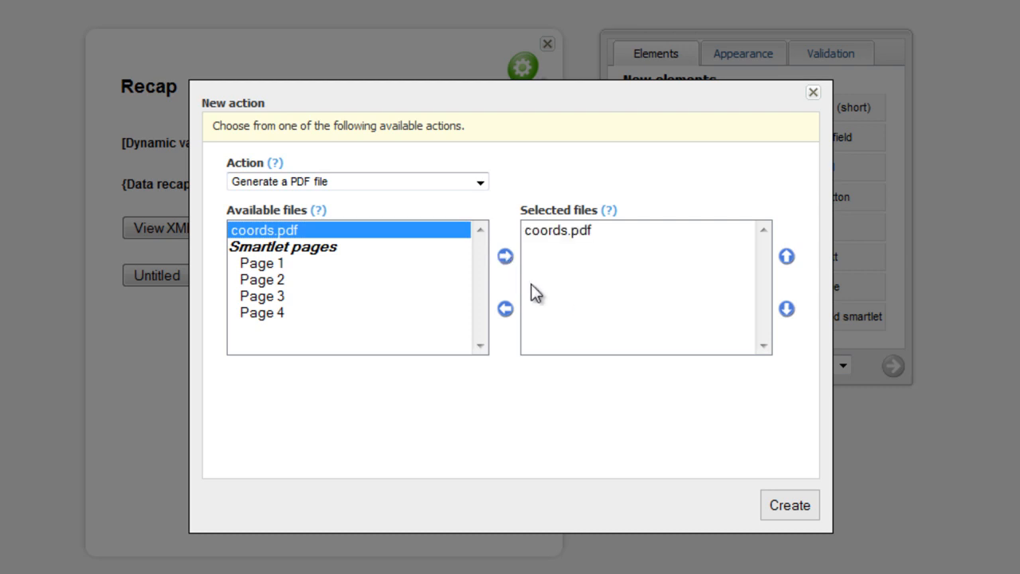
{"action": "left_click", "coordinate": [790, 510]}
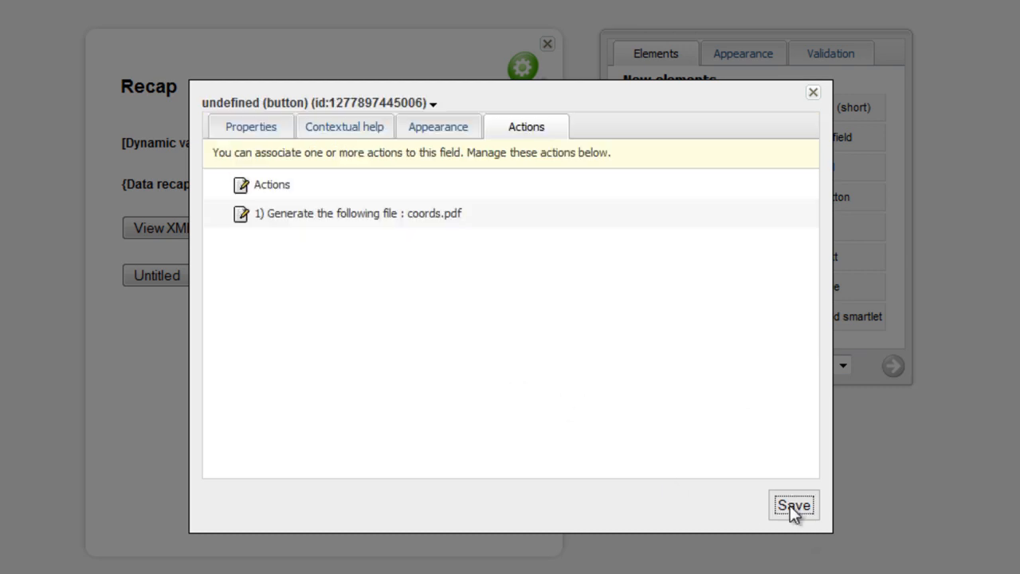
{"action": "left_click", "coordinate": [791, 505]}
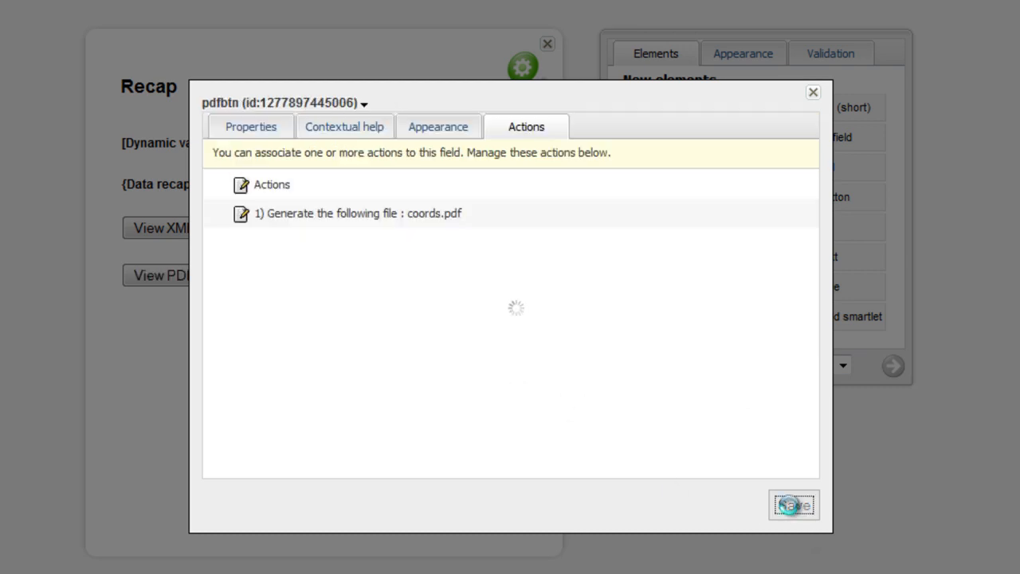
{"action": "left_click", "coordinate": [812, 97]}
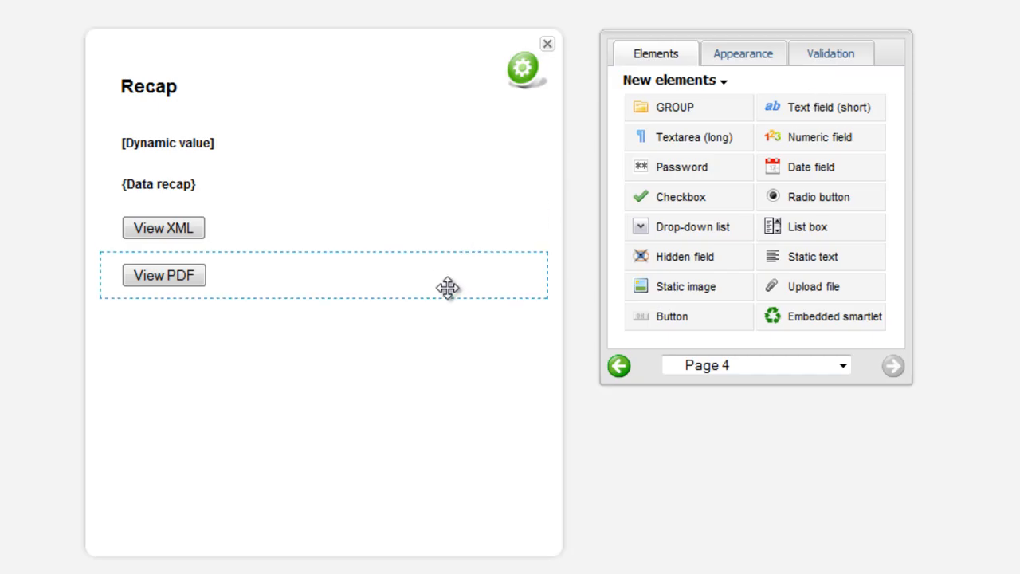
- Preview the whole smartlet from its first page
{"action": "left_click", "coordinate": [523, 67]}
{"action": "mouse_move", "coordinate": [595, 74]}
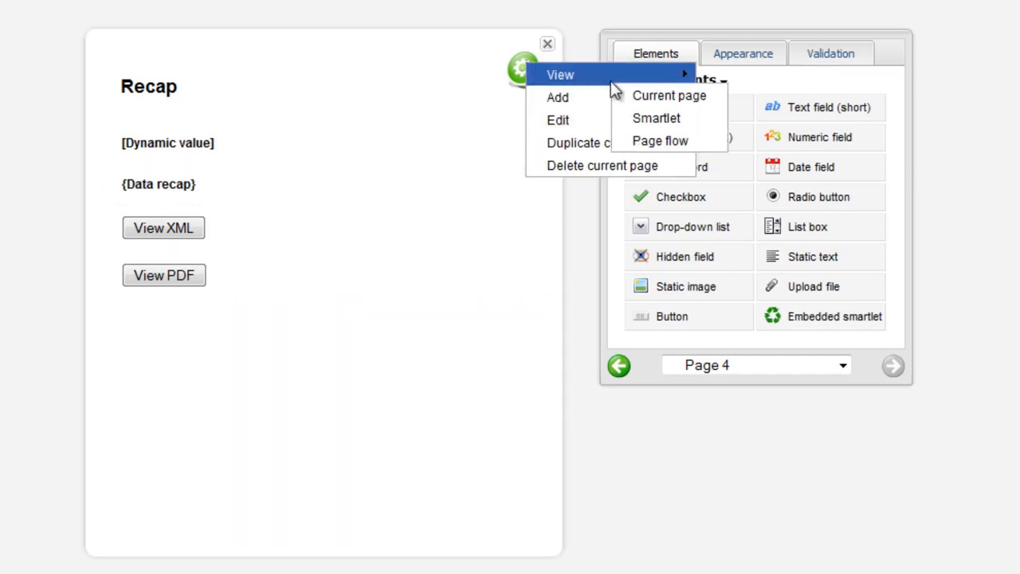
{"action": "left_click", "coordinate": [653, 121]}
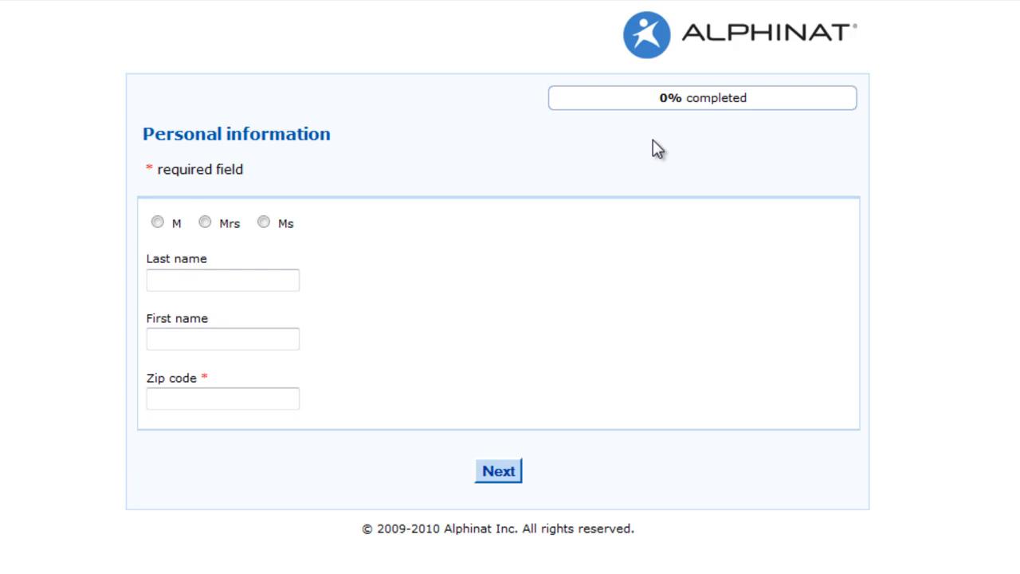
- Fill in Personal information with title M, a last name, a first name and a zip code outside Quebec, and continue
{"action": "left_click", "coordinate": [177, 226]}
{"action": "left_click", "coordinate": [205, 274]}
{"action": "type", "text": "Smith"}
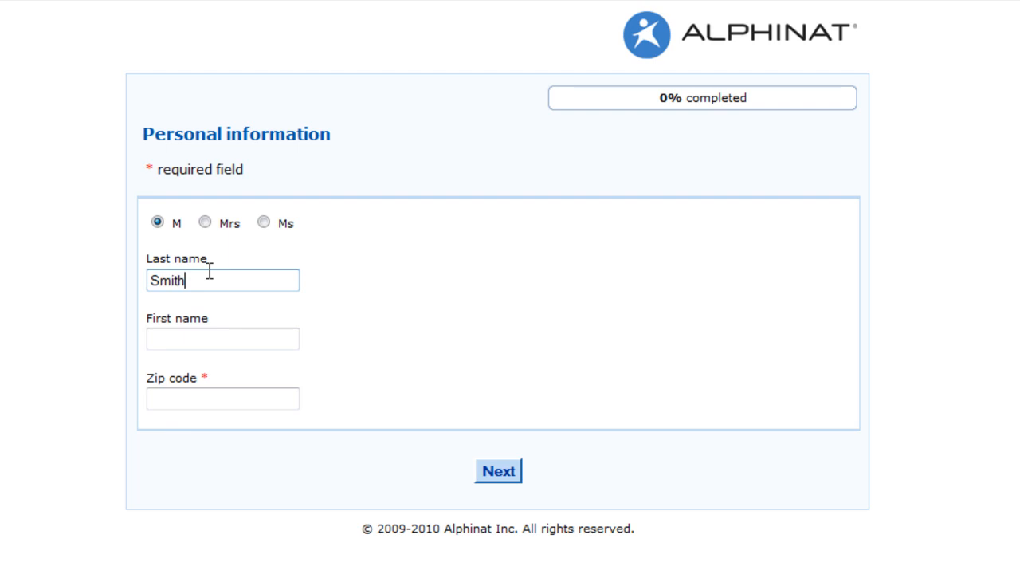
{"action": "key", "text": "Tab"}
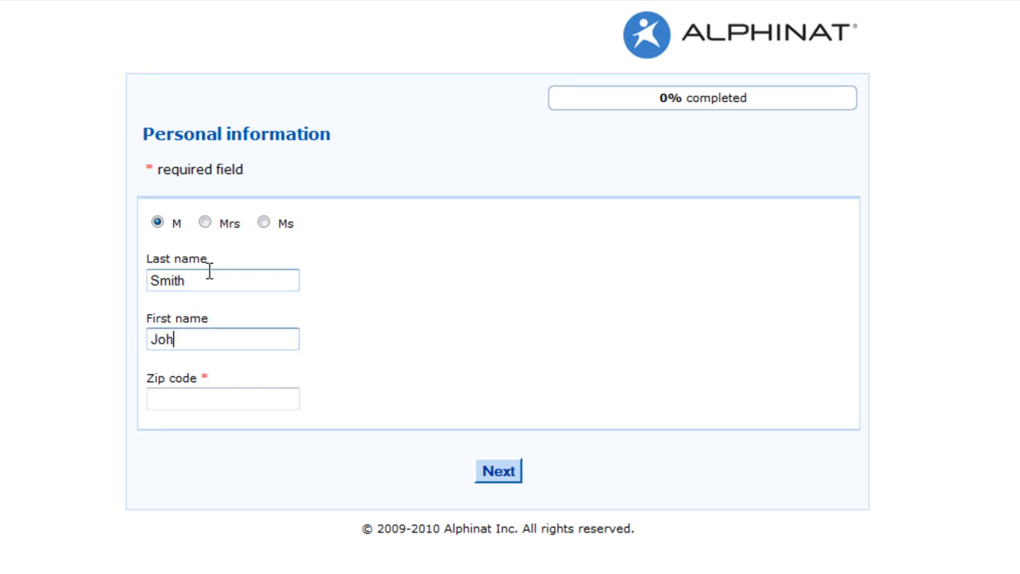
{"action": "left_click", "coordinate": [184, 399]}
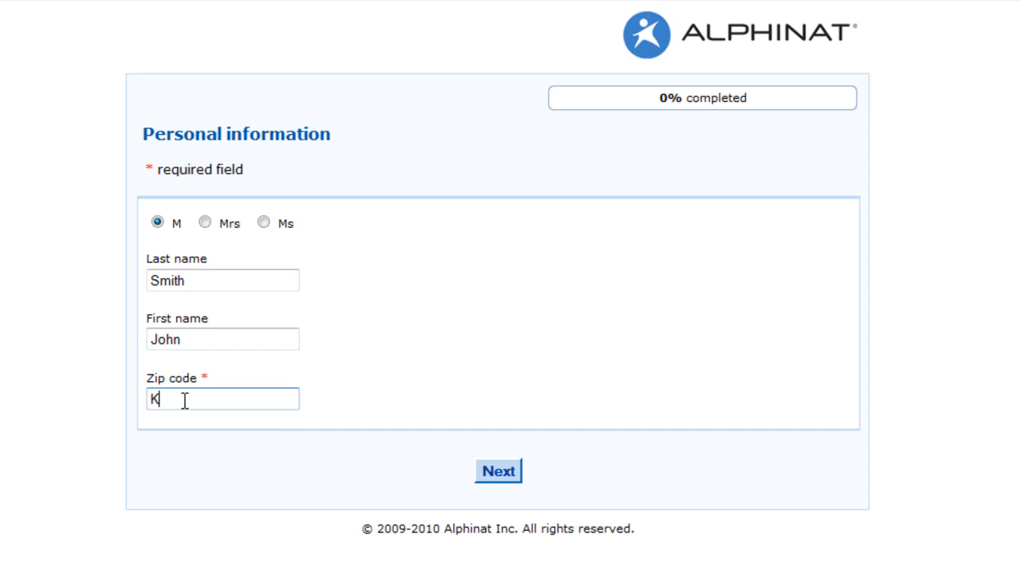
{"action": "type", "text": "K8H 6G9"}
{"action": "left_click", "coordinate": [499, 473]}
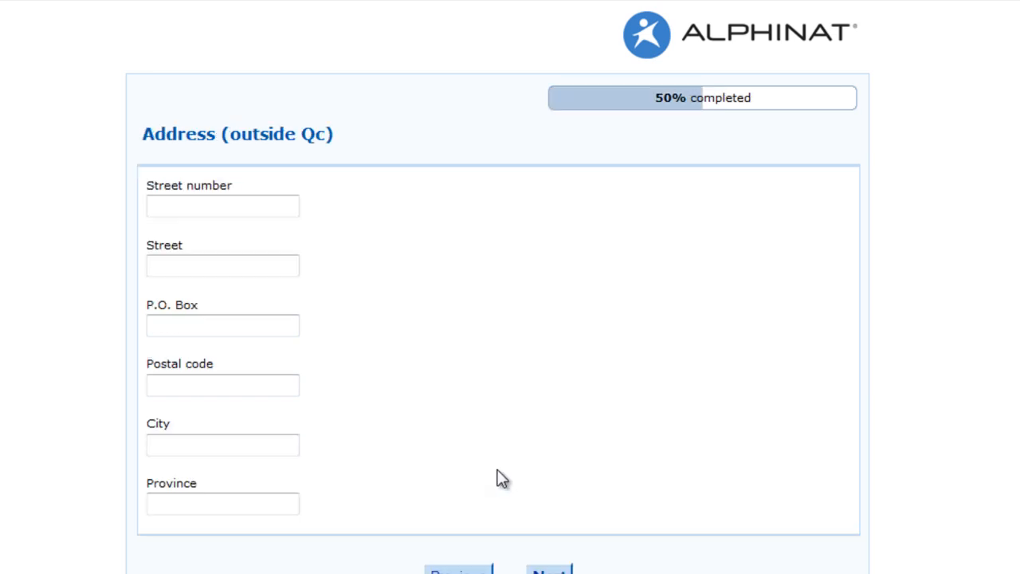
- Return to Personal information, replace the zip code with a Quebec one, and continue through the Address page to the Recap
{"action": "left_click", "coordinate": [460, 569]}
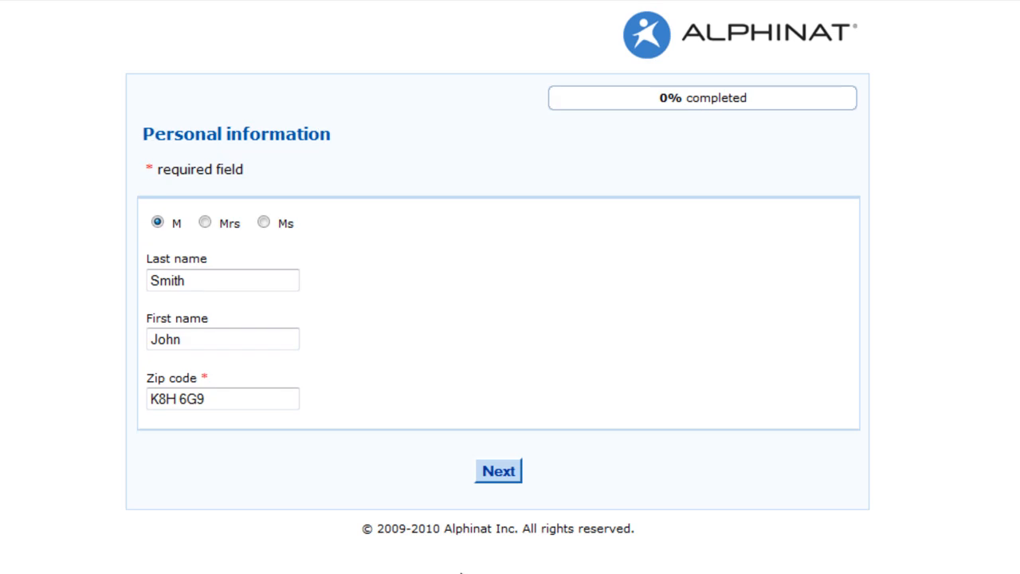
{"action": "left_click", "coordinate": [232, 403]}
{"action": "key", "text": "ctrl+a"}
{"action": "type", "text": "H2X 1A5"}
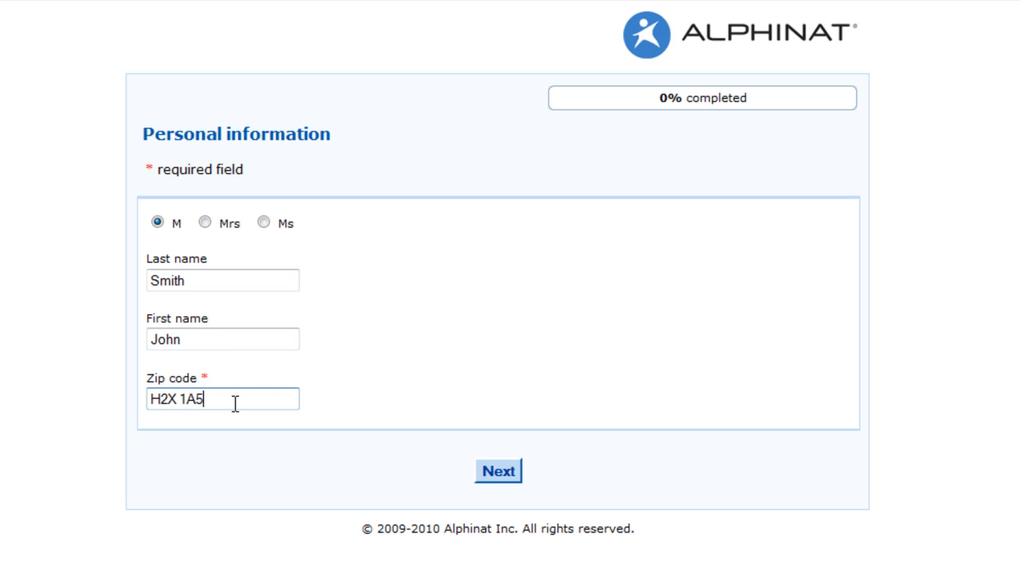
{"action": "left_click", "coordinate": [508, 480]}
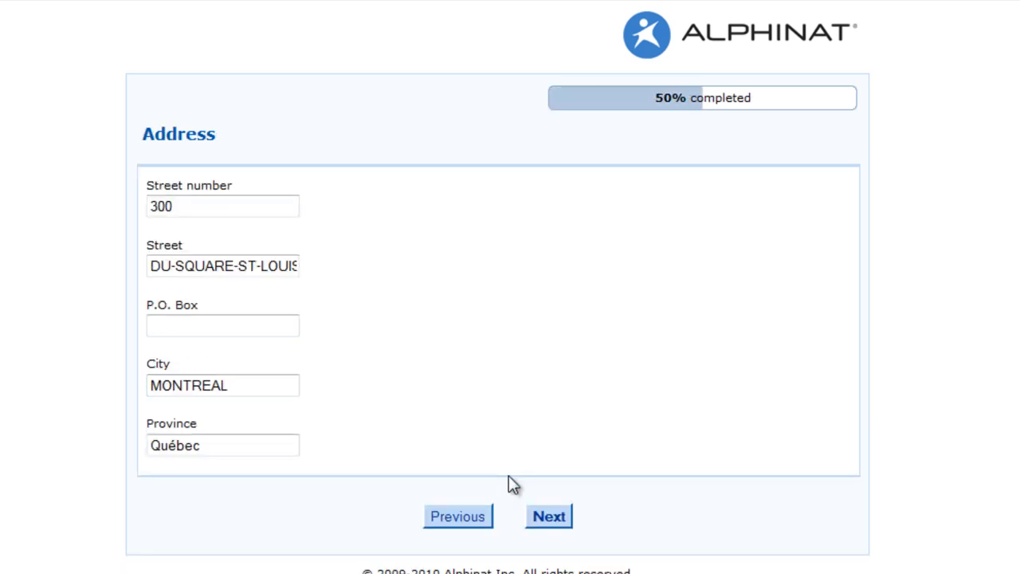
{"action": "left_click", "coordinate": [548, 515]}
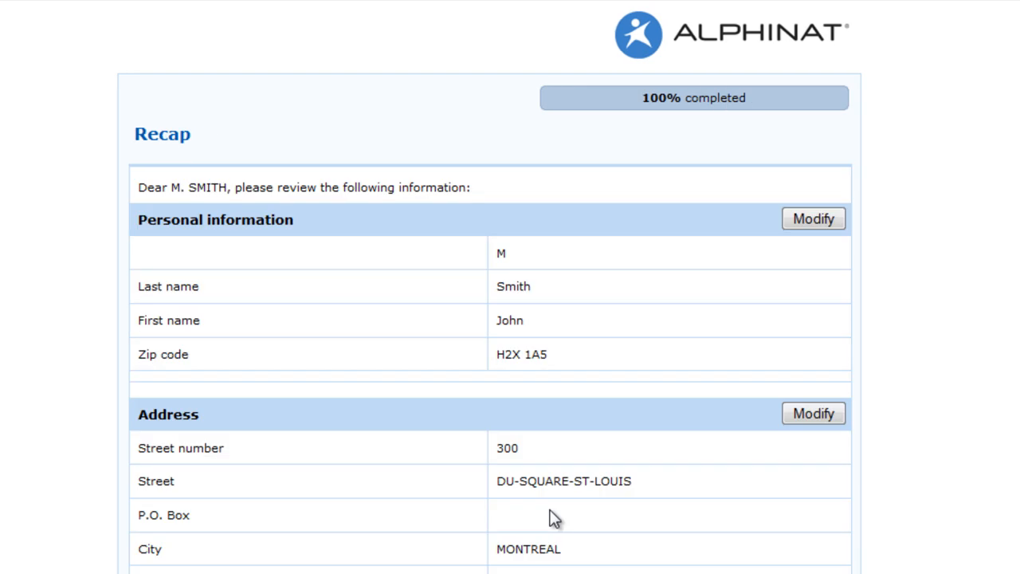
- Generate the XML and PDF files from the Recap page to check their contents
{"action": "scroll", "coordinate": [555, 519], "scroll_direction": "down", "scroll_amount": 3}
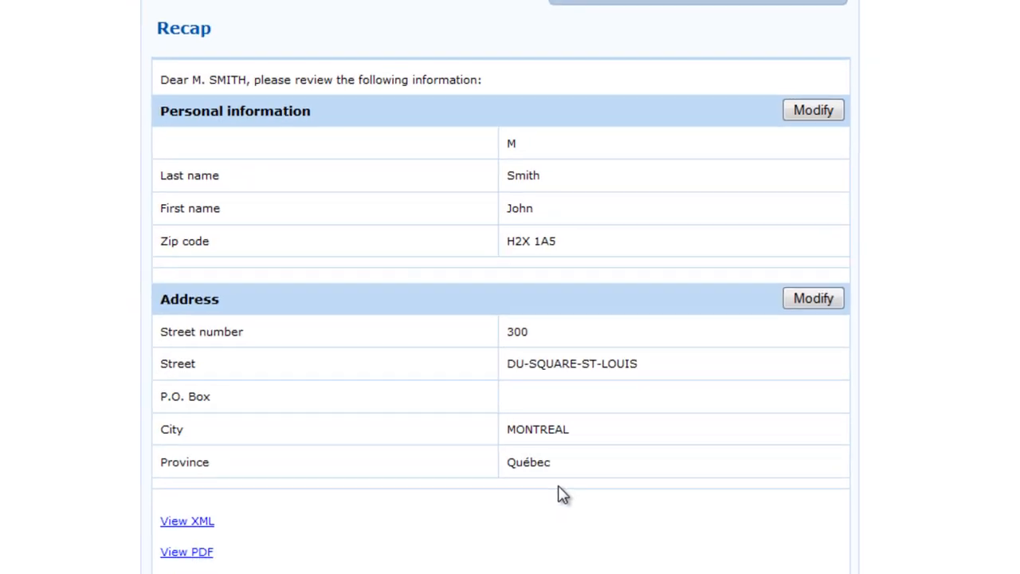
{"action": "left_click", "coordinate": [239, 469]}
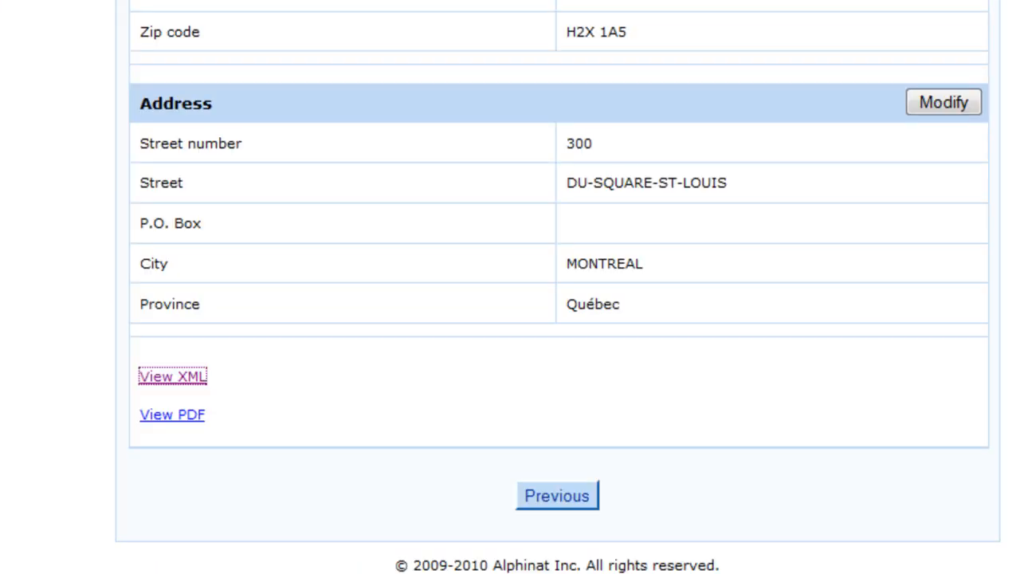
{"action": "left_click", "coordinate": [175, 415]}
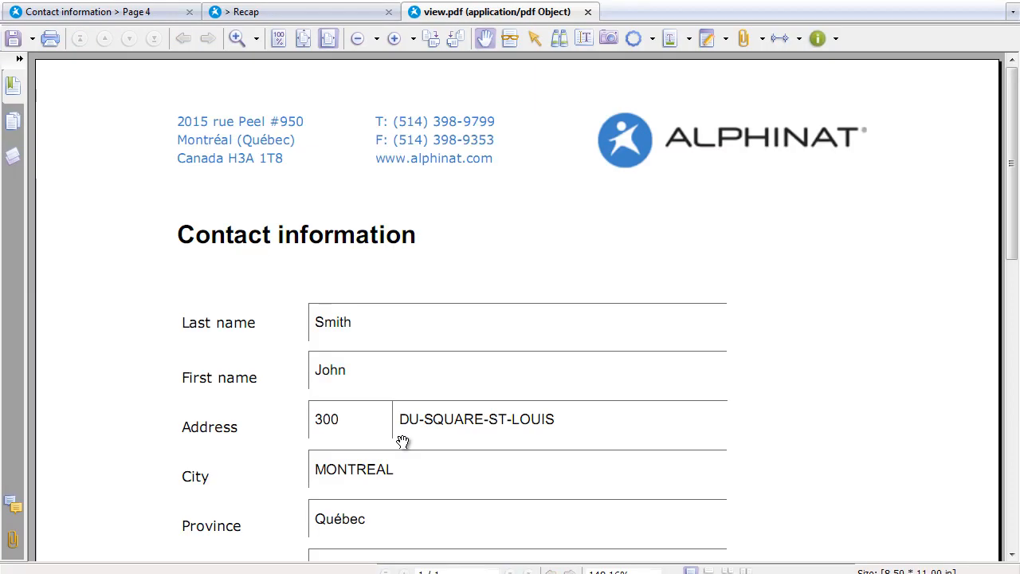